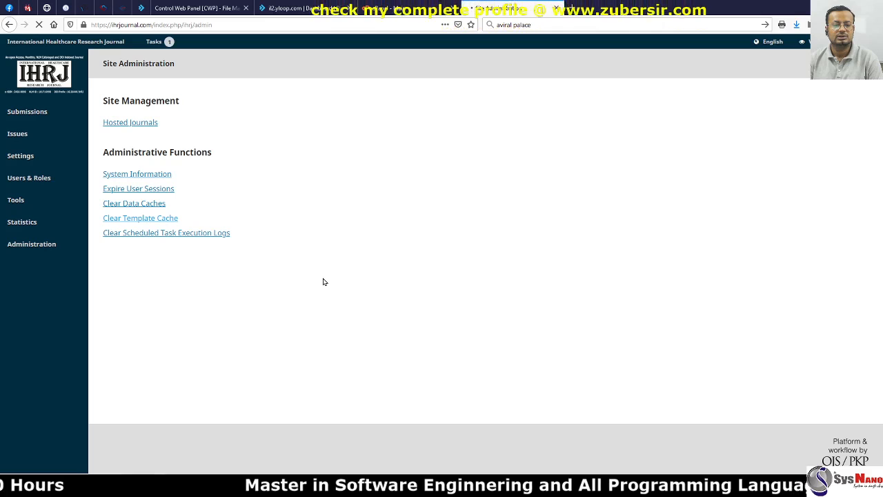
- Clear the scheduled task execution logs in the journal's Site Administration
{"action": "left_click", "coordinate": [136, 234]}
{"action": "left_click", "coordinate": [466, 215]}
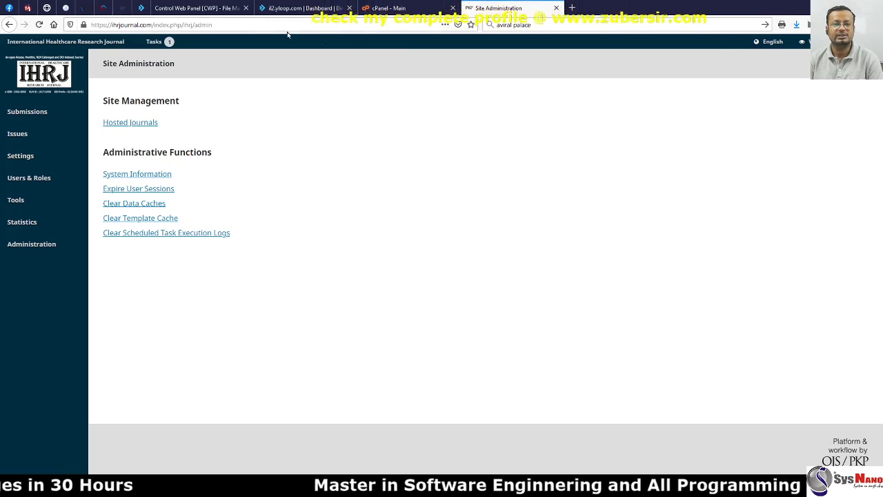
- Open the File Manager in cPanel and the File Manager in the ihrjournal.com DirectAdmin panel
{"action": "left_click", "coordinate": [198, 8]}
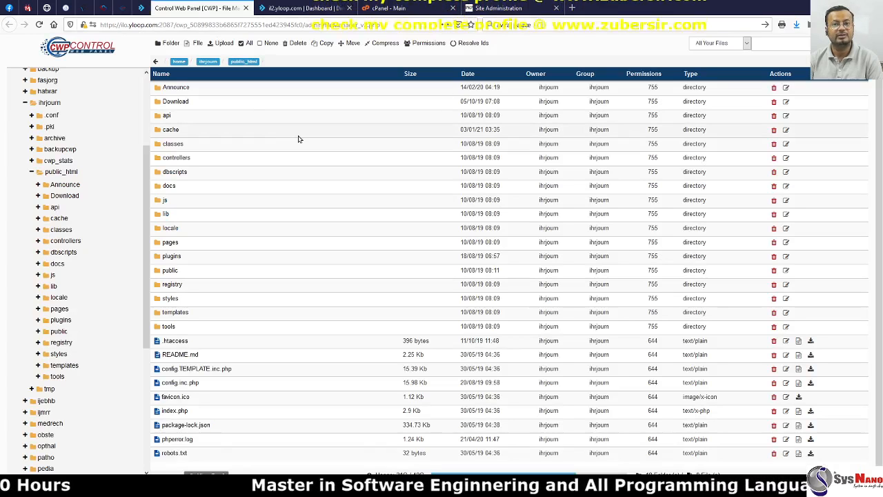
{"action": "left_click", "coordinate": [404, 6]}
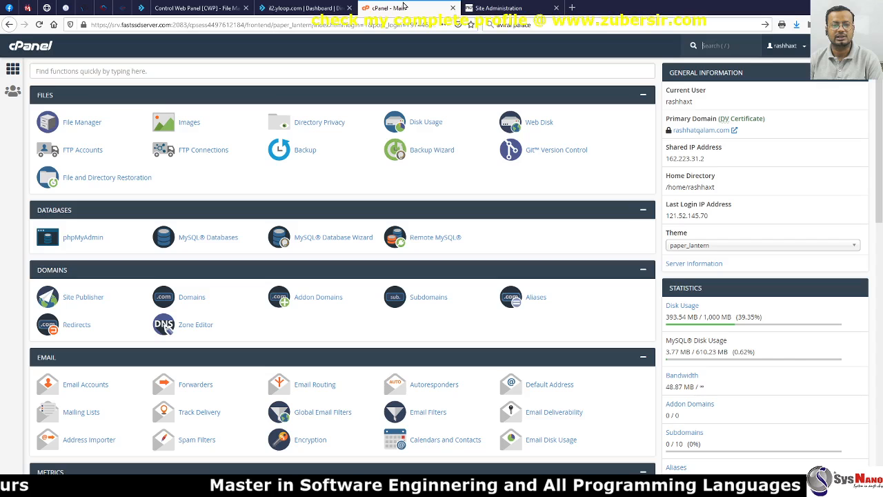
{"action": "left_click", "coordinate": [77, 124]}
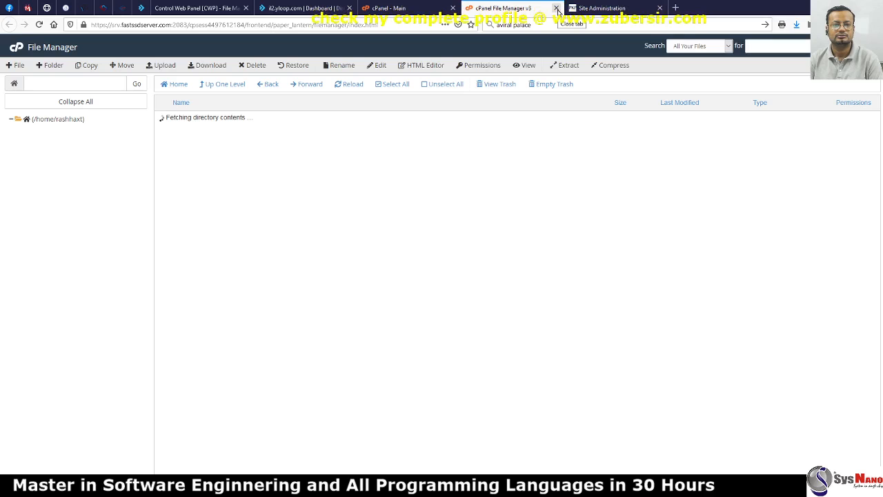
{"action": "left_click", "coordinate": [282, 6]}
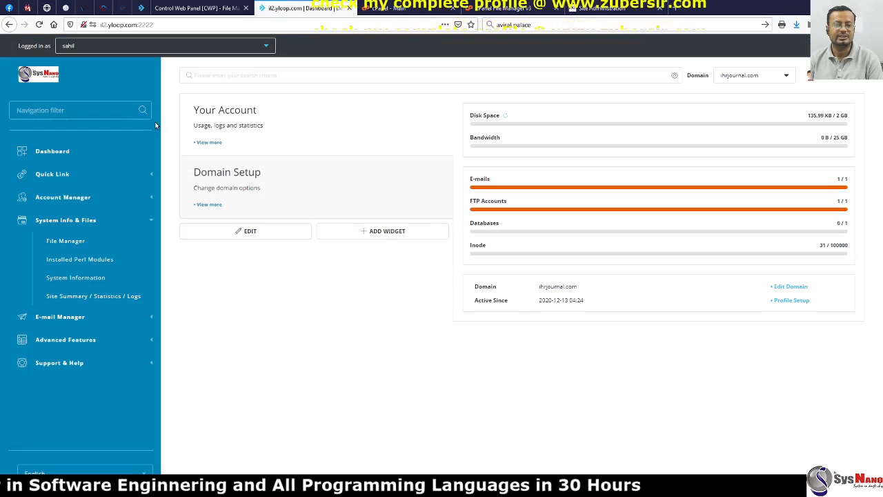
{"action": "left_click", "coordinate": [75, 245]}
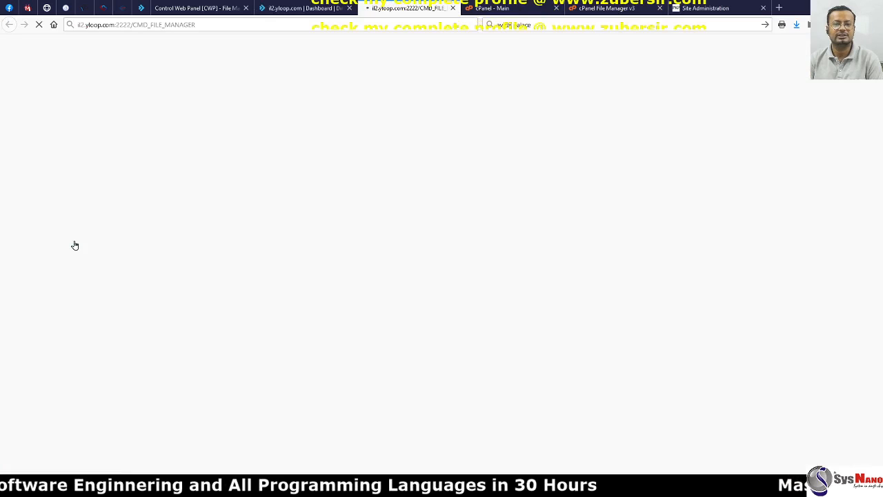
- Open the public_html folder in the cPanel File Manager and in the DirectAdmin File Manager
{"action": "key", "text": "ctrl+shift+Tab"}
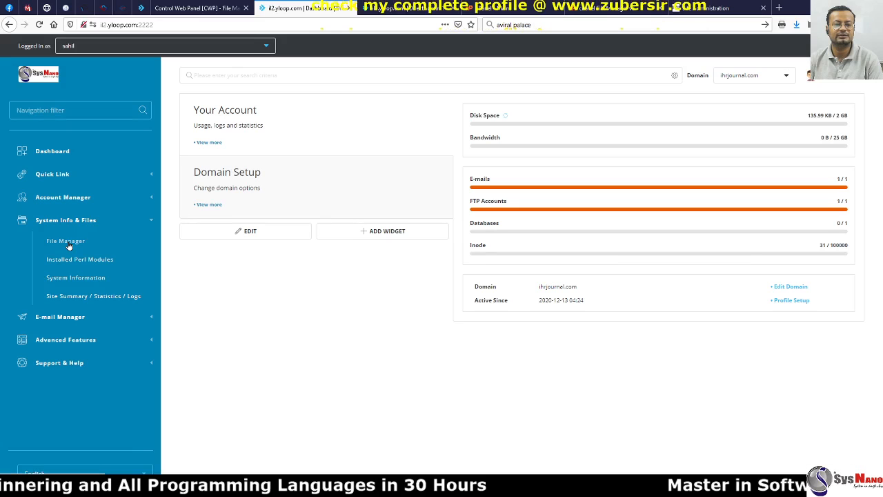
{"action": "key", "text": "ctrl+Tab"}
{"action": "key", "text": "ctrl+Tab"}
{"action": "key", "text": "ctrl+Tab"}
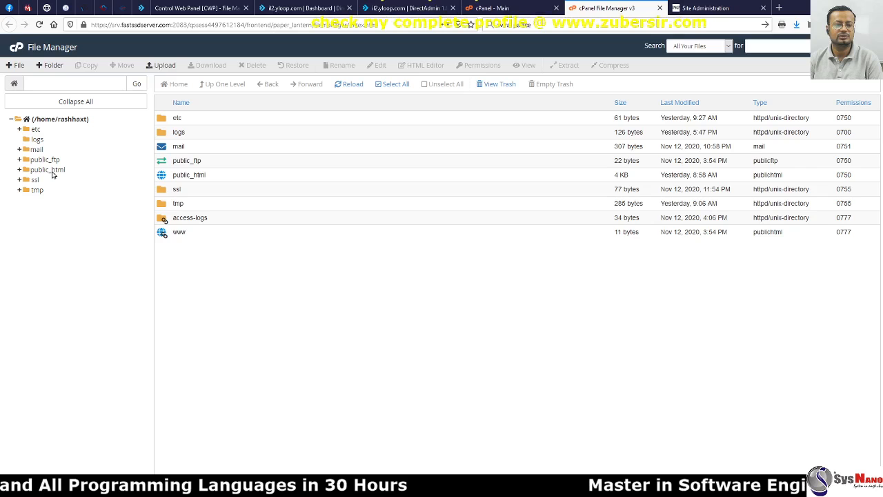
{"action": "left_click", "coordinate": [52, 171]}
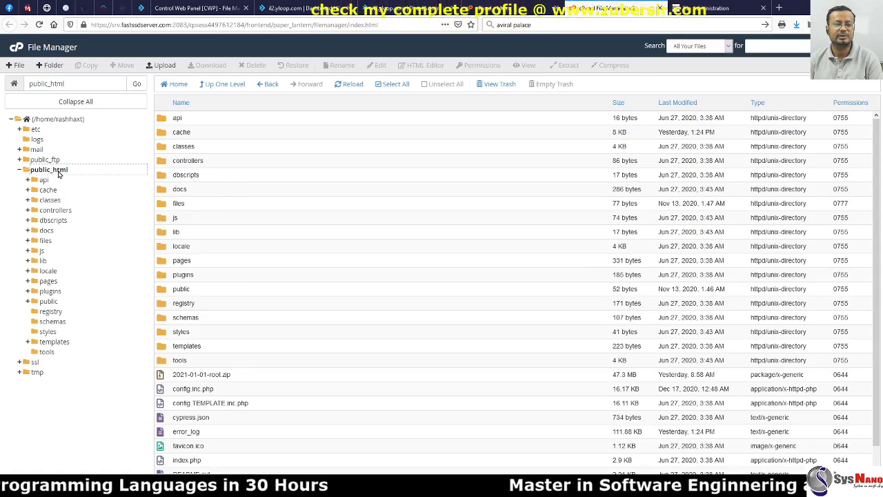
{"action": "left_click", "coordinate": [402, 8]}
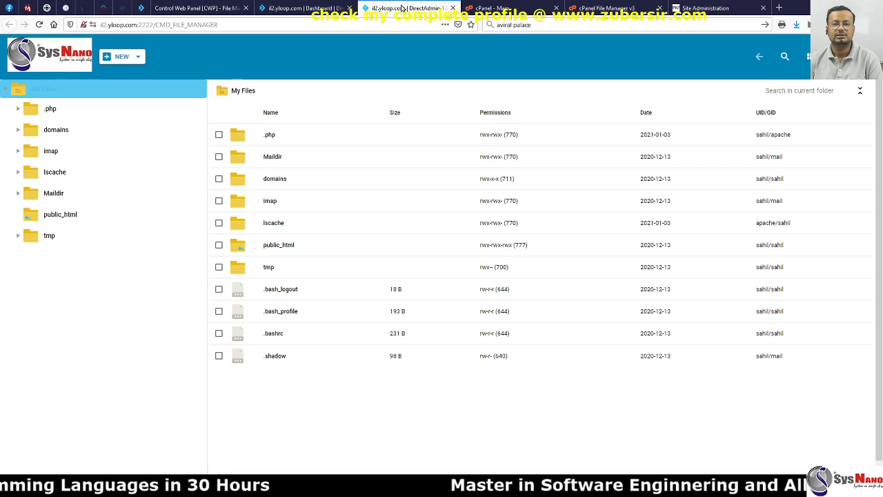
{"action": "left_click", "coordinate": [63, 215]}
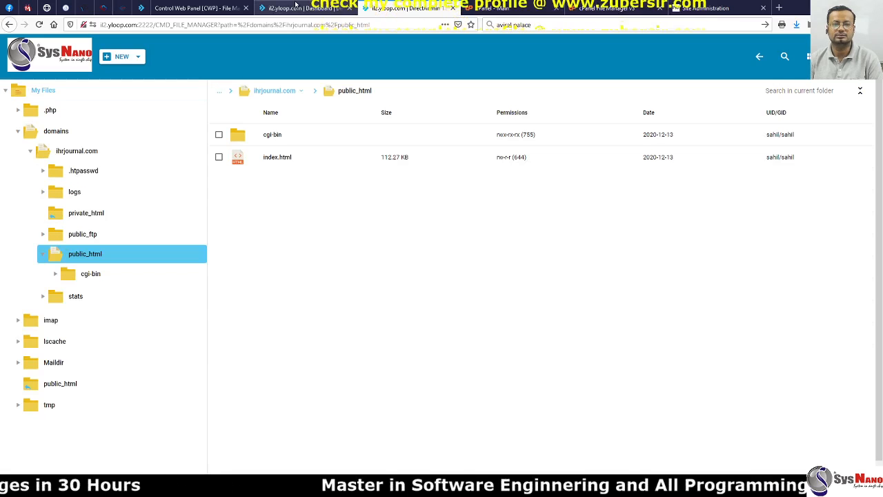
- Show ihrjourn's public_html folder in the Control Web Panel file manager, then return to the DirectAdmin File Manager
{"action": "left_click", "coordinate": [271, 7]}
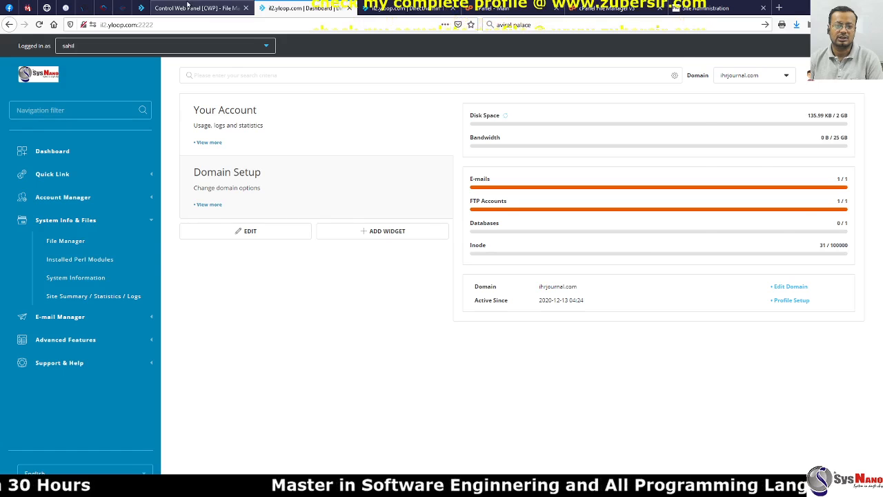
{"action": "left_click", "coordinate": [186, 7]}
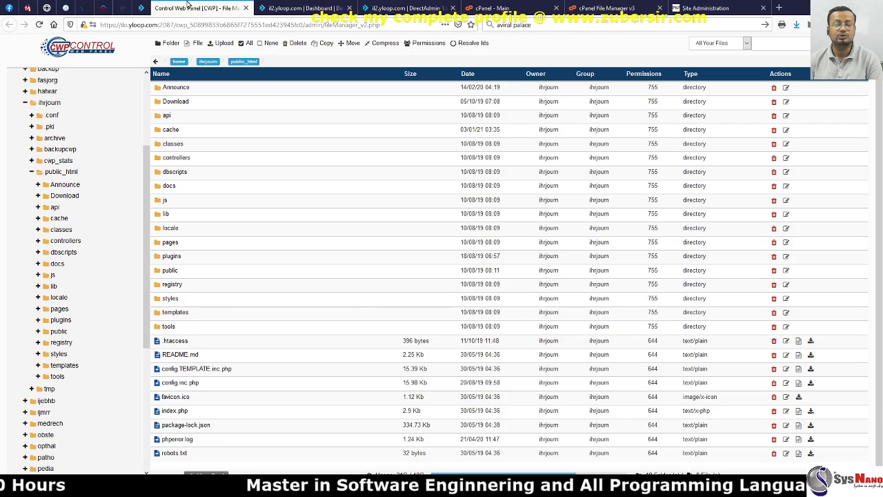
{"action": "left_click", "coordinate": [72, 175]}
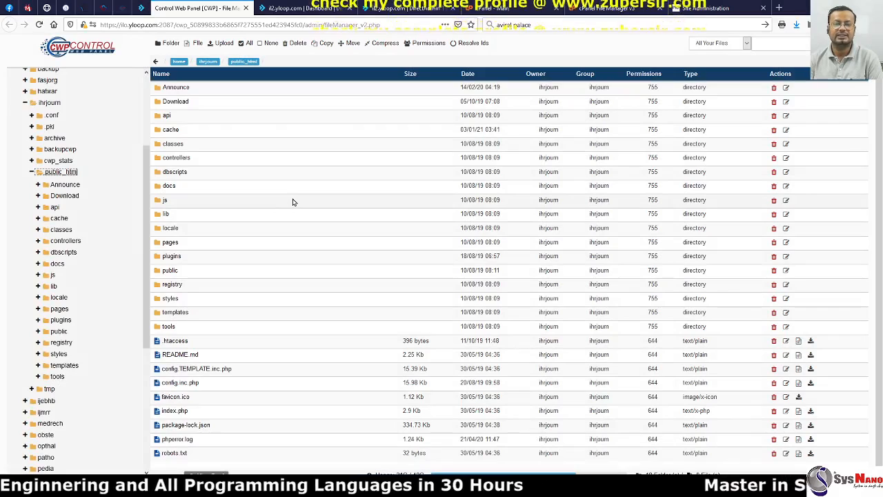
{"action": "left_click", "coordinate": [390, 8]}
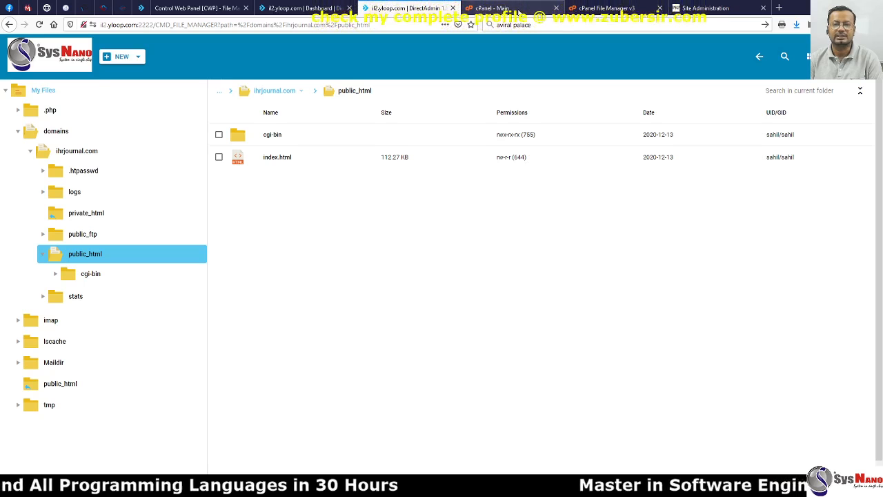
- Close the cPanel File Manager page and pin the cPanel main page in the browser
{"action": "left_click", "coordinate": [580, 8]}
{"action": "left_click", "coordinate": [660, 7]}
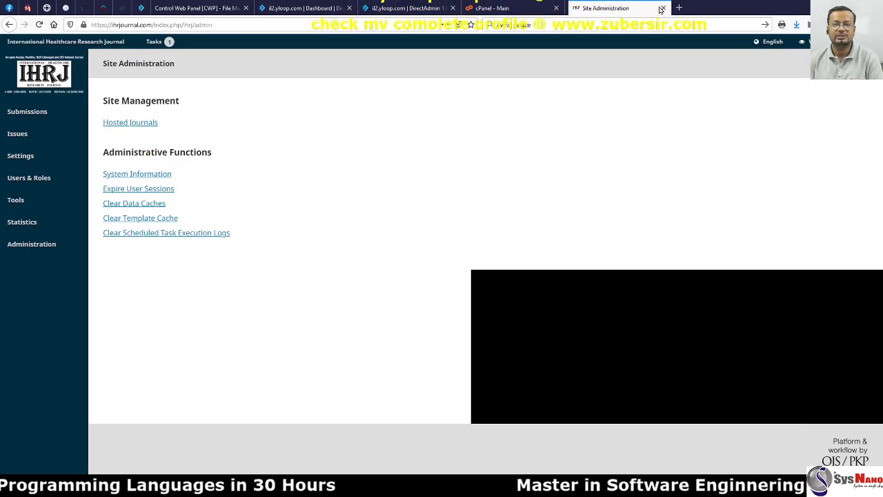
{"action": "left_click", "coordinate": [530, 6]}
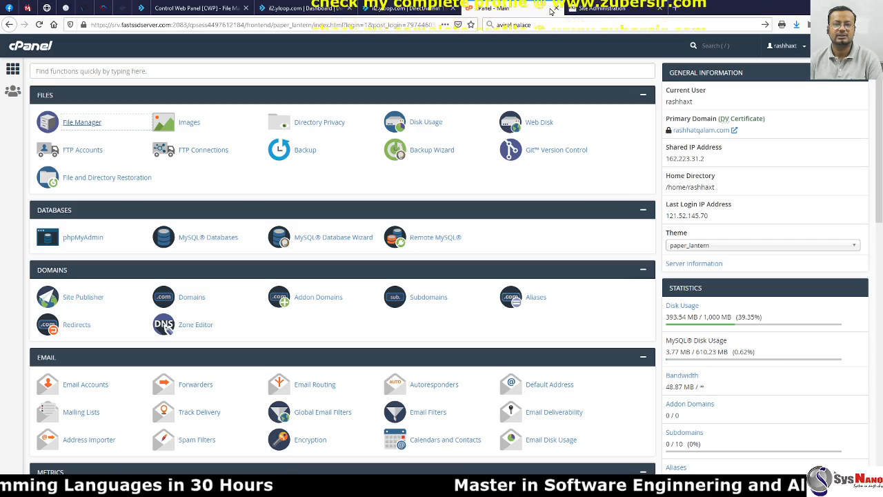
{"action": "right_click", "coordinate": [529, 6]}
{"action": "left_click", "coordinate": [535, 34]}
- Switch to the Control Web Panel file manager, reload ihrjourn's public_html folder and select all its files and folders
{"action": "left_click", "coordinate": [400, 9]}
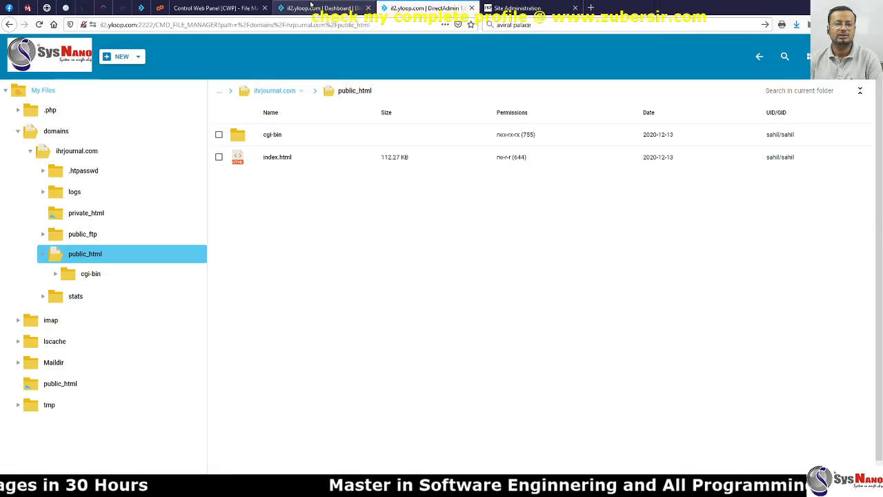
{"action": "left_click", "coordinate": [210, 7]}
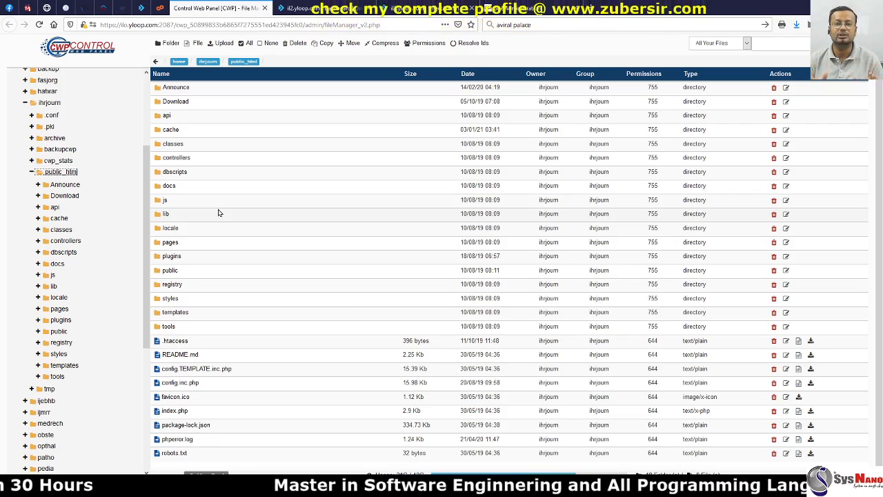
{"action": "left_click", "coordinate": [70, 176]}
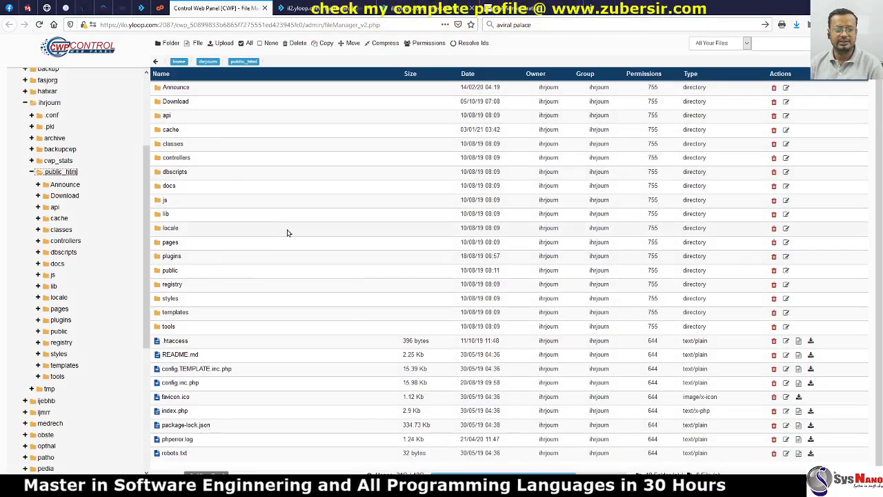
{"action": "left_click", "coordinate": [243, 44]}
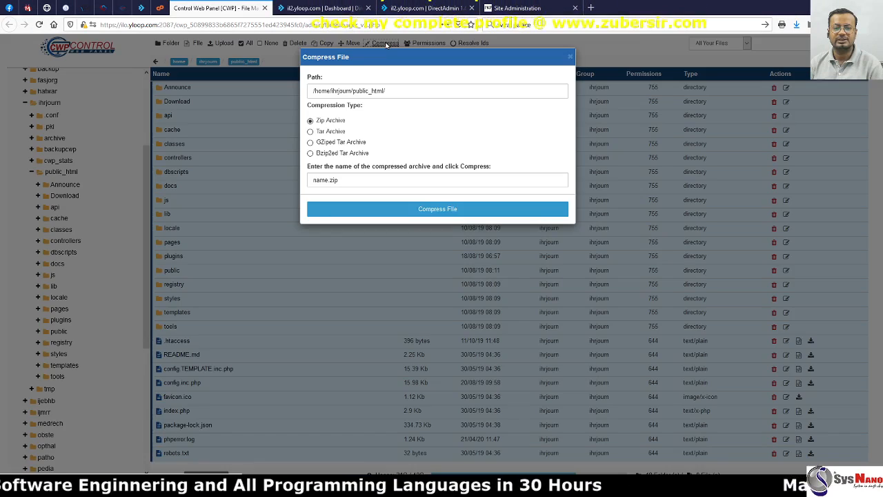
- Compress the selected public_html contents as a Zip Archive named 2021-01-03-root.zip
{"action": "left_click", "coordinate": [386, 44]}
{"action": "double_click", "coordinate": [315, 180]}
{"action": "type", "text": "2021"}
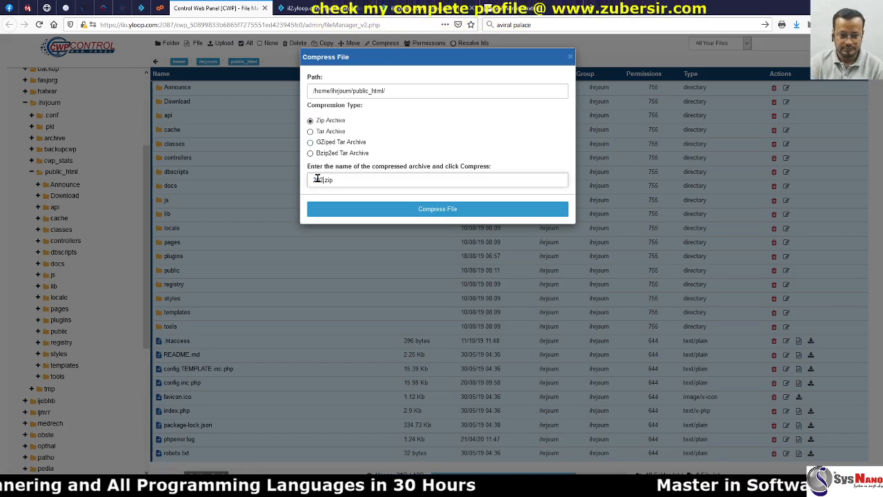
{"action": "type", "text": "-01"}
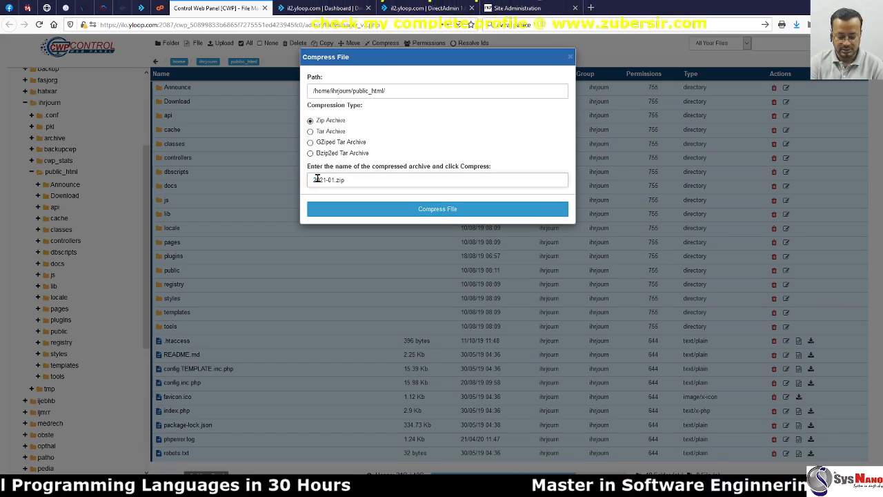
{"action": "type", "text": "-03"}
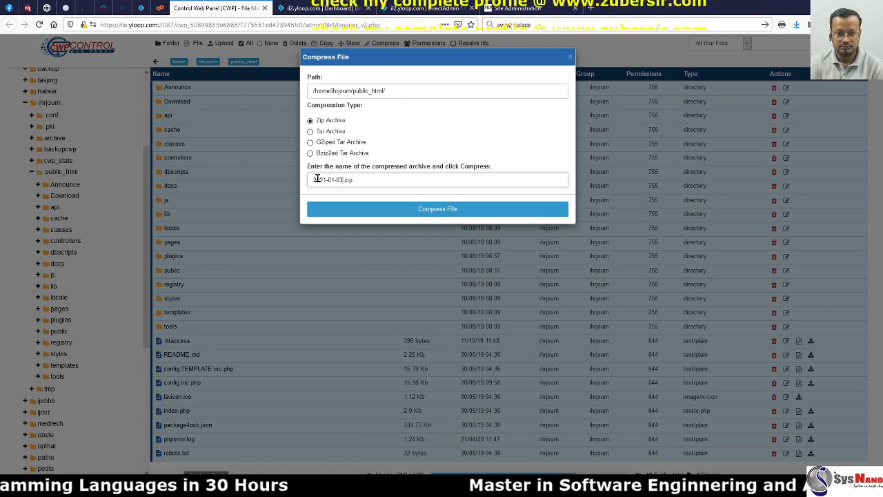
{"action": "type", "text": "-roo"}
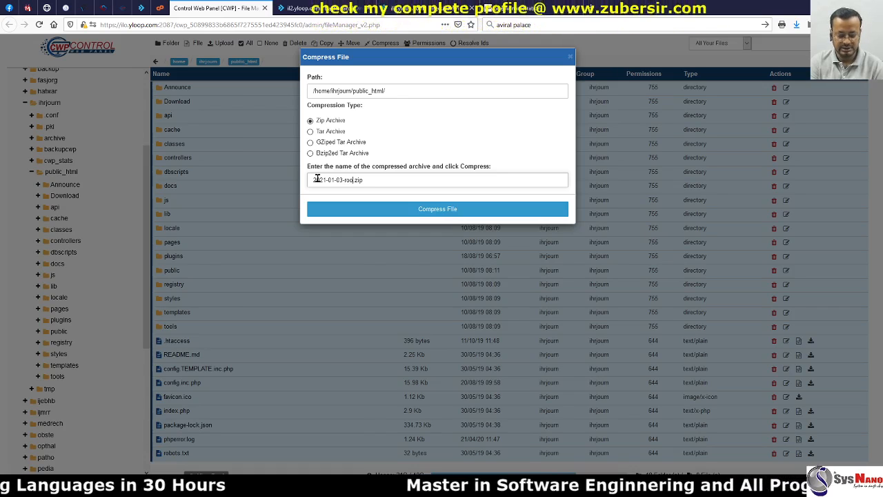
{"action": "type", "text": "t"}
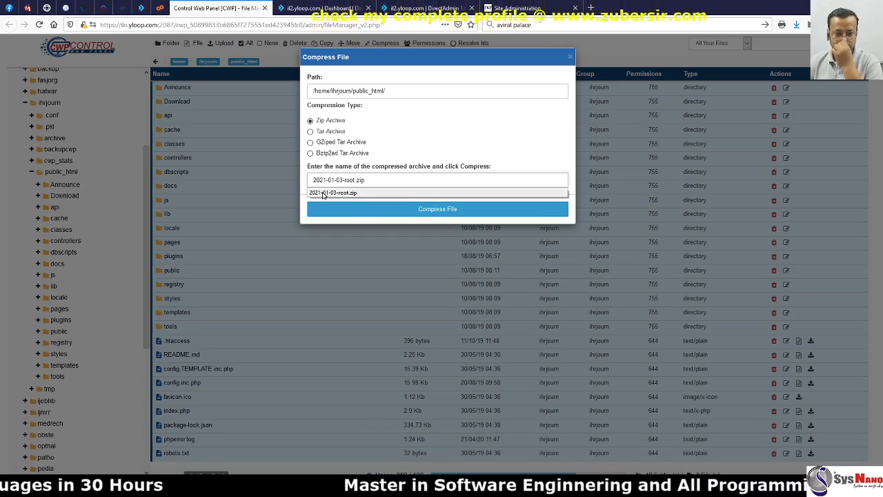
{"action": "left_click", "coordinate": [324, 194]}
{"action": "left_click", "coordinate": [374, 212]}
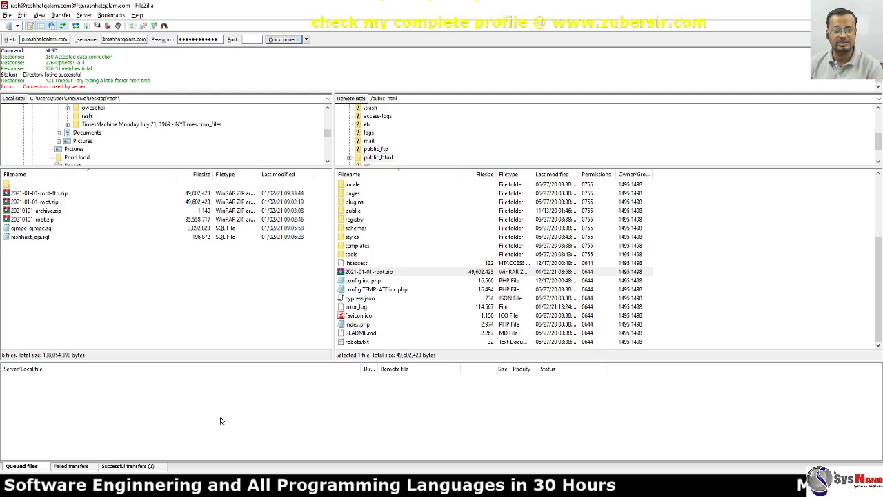
- In FileZilla, reconnect to the FTP server on port 21, aborting the previous connection and using the current tab
{"action": "key", "text": "Tab"}
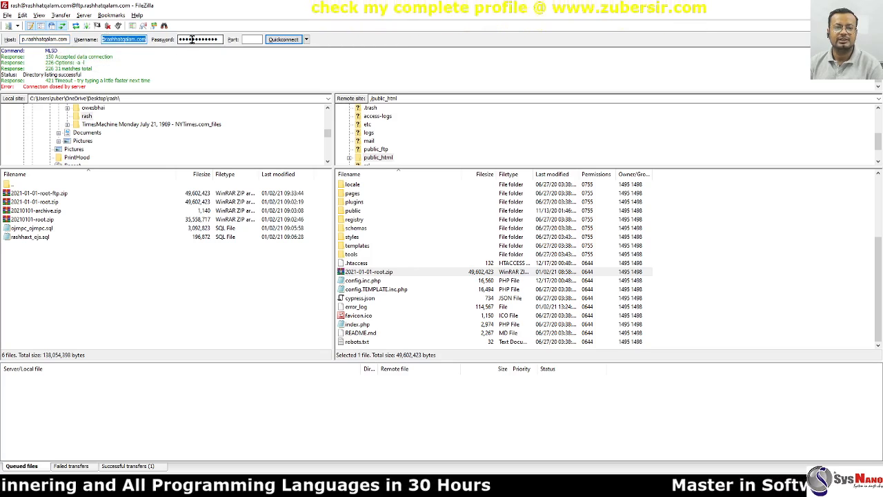
{"action": "key", "text": "Tab"}
{"action": "left_click", "coordinate": [250, 39]}
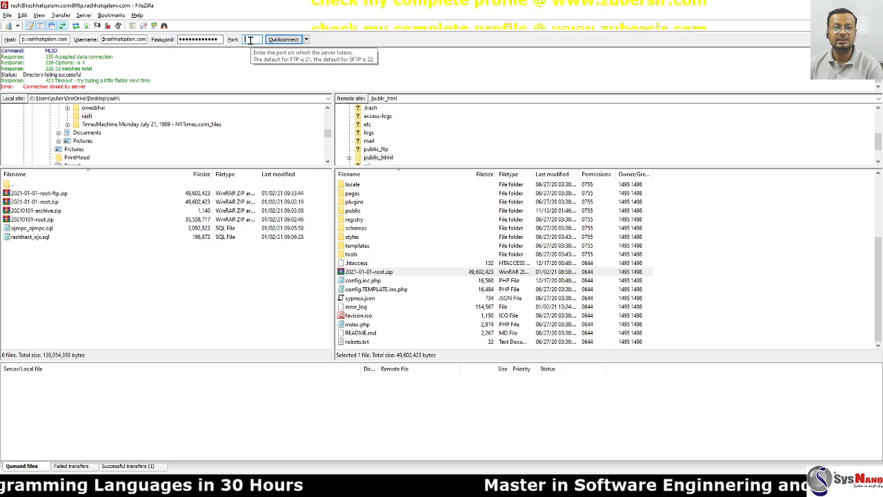
{"action": "type", "text": "21"}
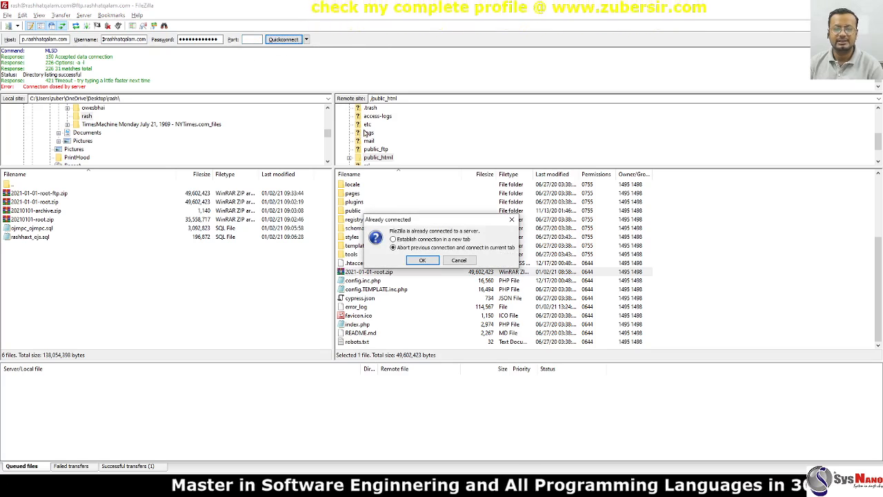
{"action": "left_click", "coordinate": [414, 260]}
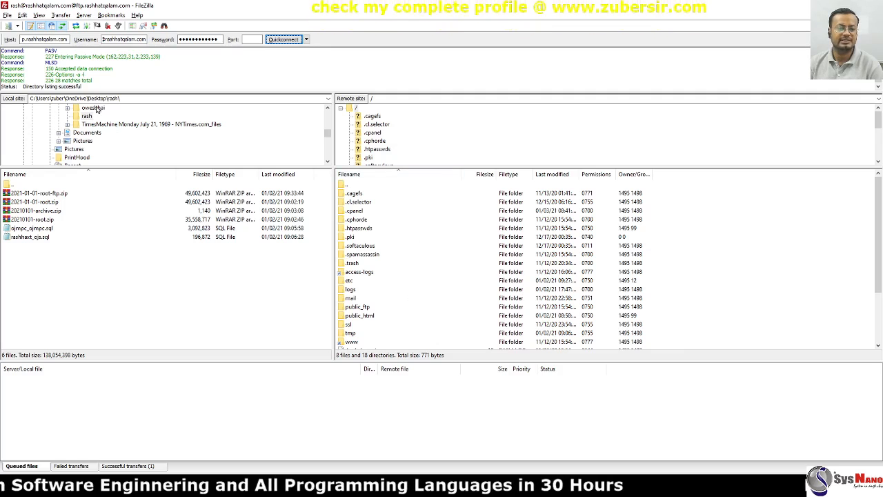
- Open the public_html folder on the remote FTP site and look through its files
{"action": "scroll", "coordinate": [381, 141], "scroll_direction": "down", "scroll_amount": 4}
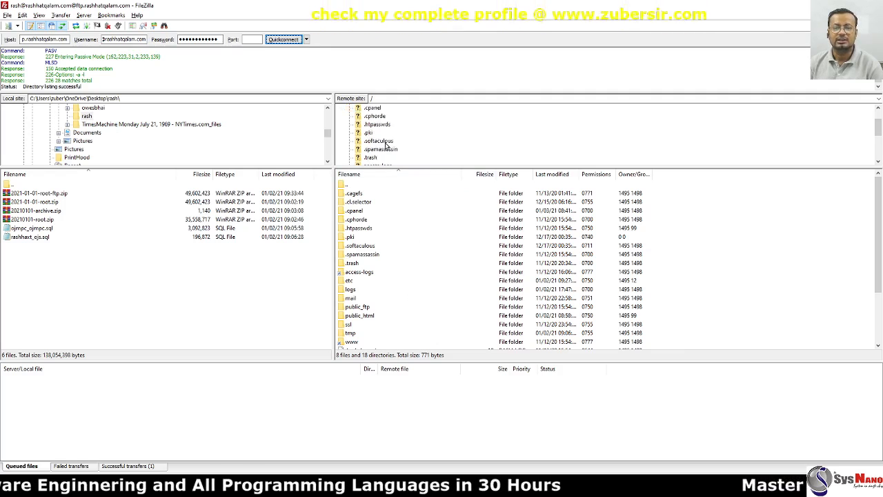
{"action": "left_click", "coordinate": [378, 132]}
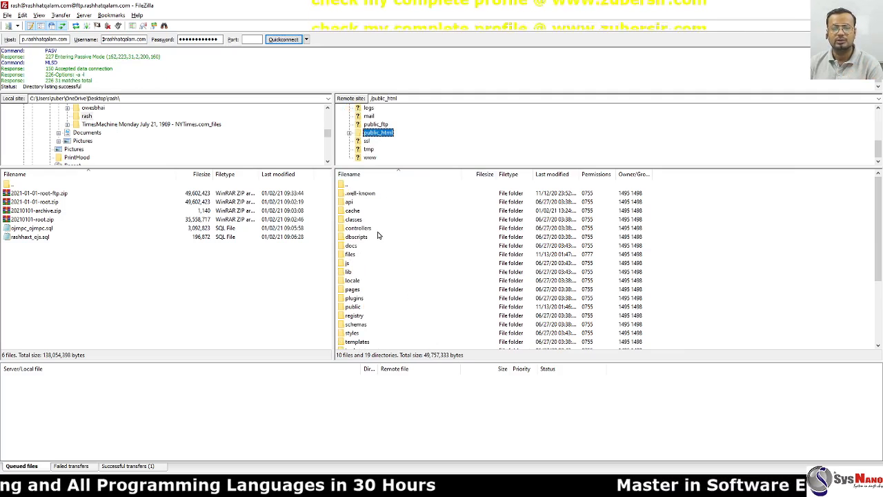
{"action": "scroll", "coordinate": [379, 233], "scroll_direction": "down", "scroll_amount": 4}
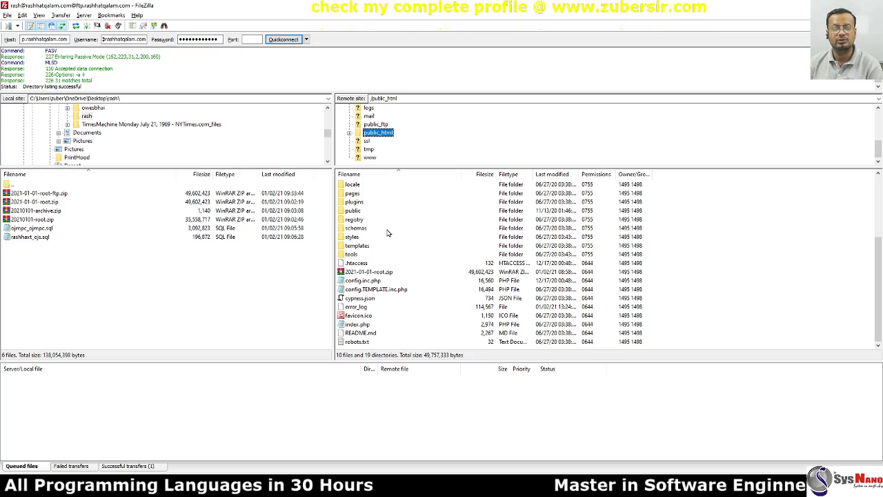
{"action": "scroll", "coordinate": [396, 235], "scroll_direction": "up", "scroll_amount": 4}
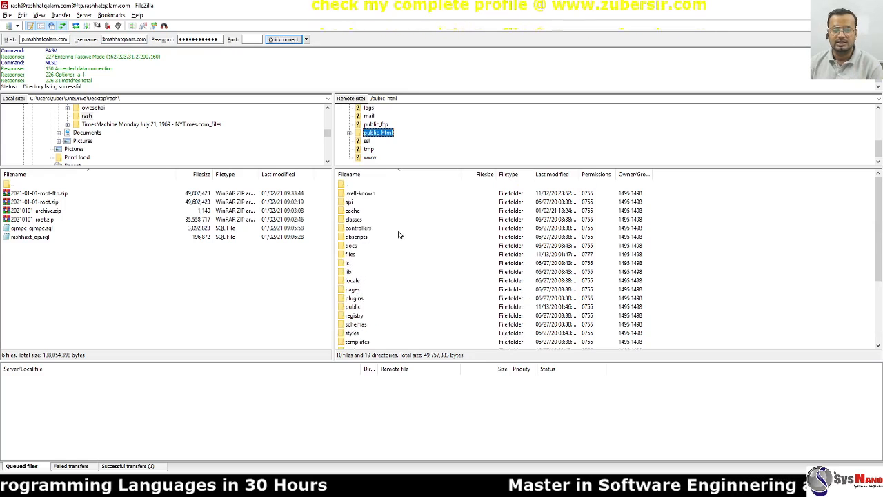
- Select the remote public_html items from the api folder through robots.txt
{"action": "left_click", "coordinate": [352, 201]}
{"action": "scroll", "coordinate": [357, 224], "scroll_direction": "down", "scroll_amount": 3}
{"action": "scroll", "coordinate": [358, 228], "scroll_direction": "down", "scroll_amount": 1}
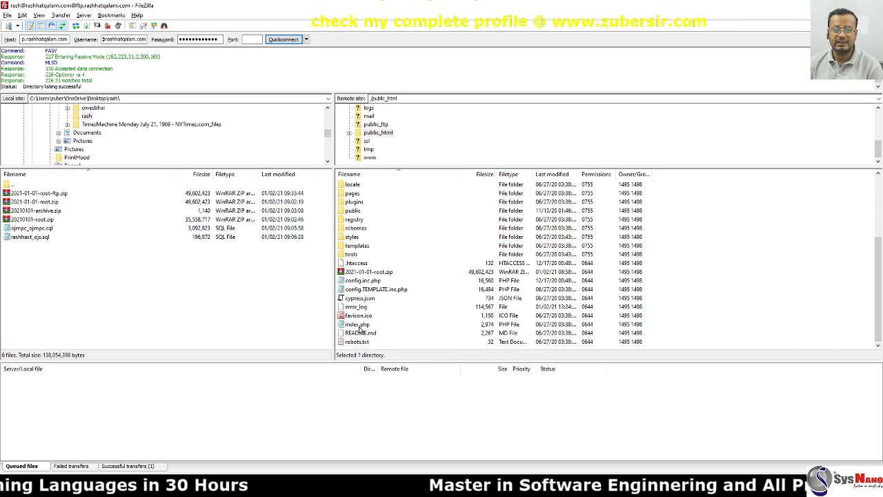
{"action": "left_click", "coordinate": [357, 342], "text": "shift"}
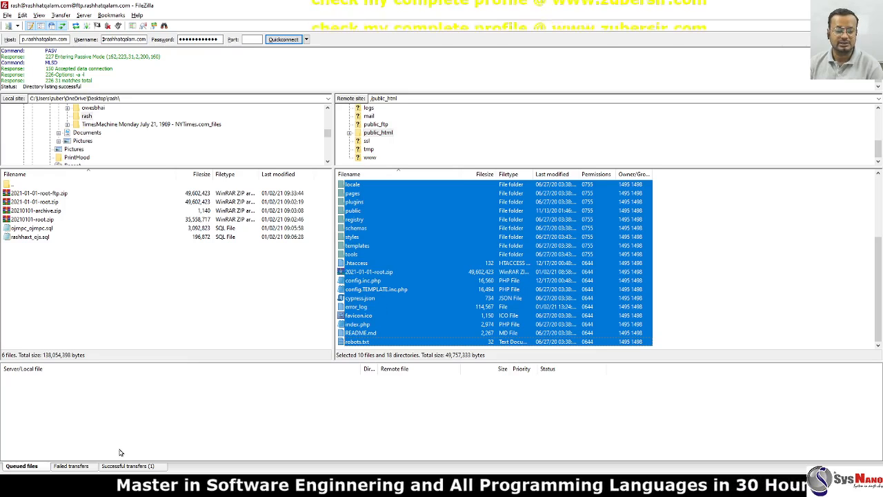
- Switch to the Control Web Panel file manager and reopen ihrjourn's public_html folder
{"action": "key", "text": "alt+Tab"}
{"action": "scroll", "coordinate": [240, 328], "scroll_direction": "down", "scroll_amount": 1}
{"action": "left_click", "coordinate": [49, 102]}
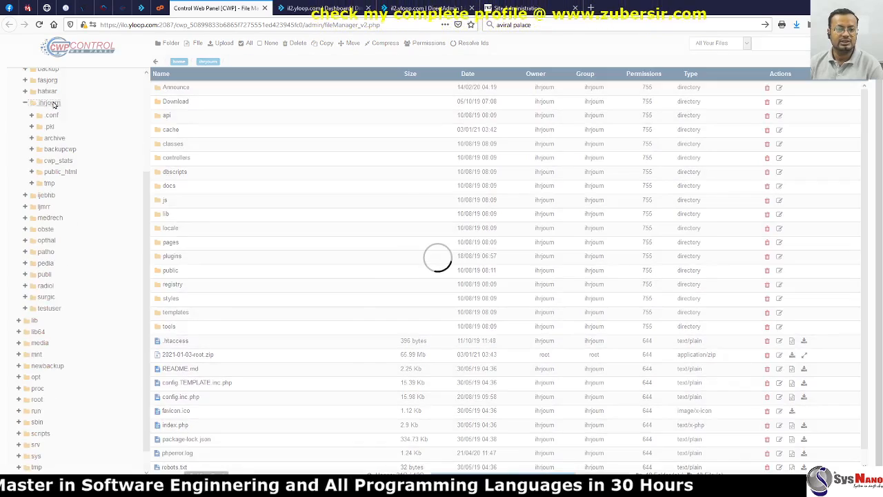
{"action": "left_click", "coordinate": [59, 172]}
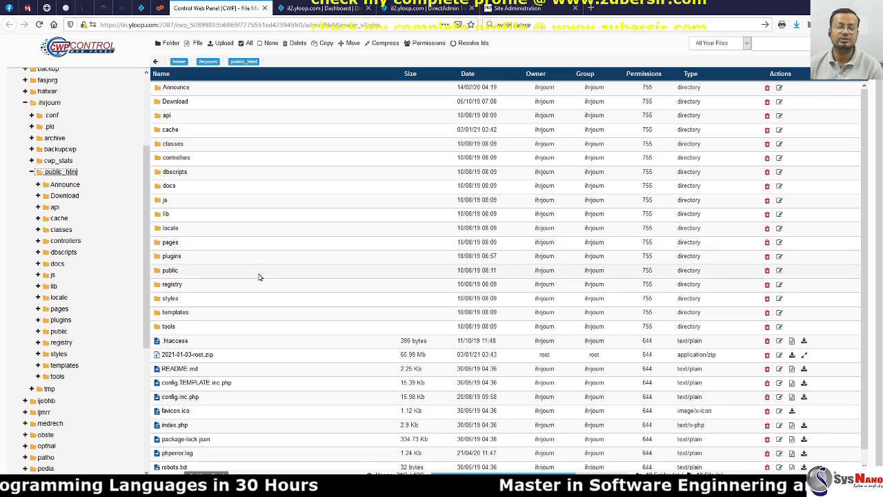
{"action": "left_click", "coordinate": [51, 172]}
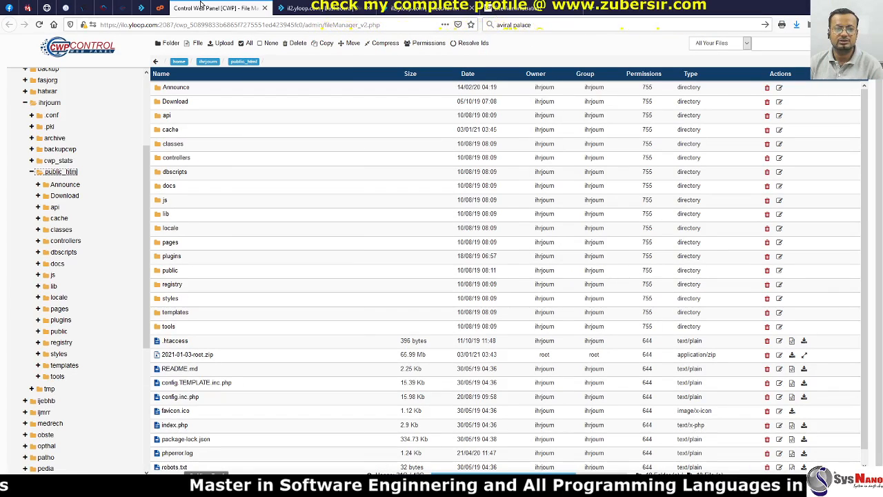
- Open the cPanel File Manager, locate the files folder inside public_html, and close the file manager
{"action": "left_click", "coordinate": [159, 7]}
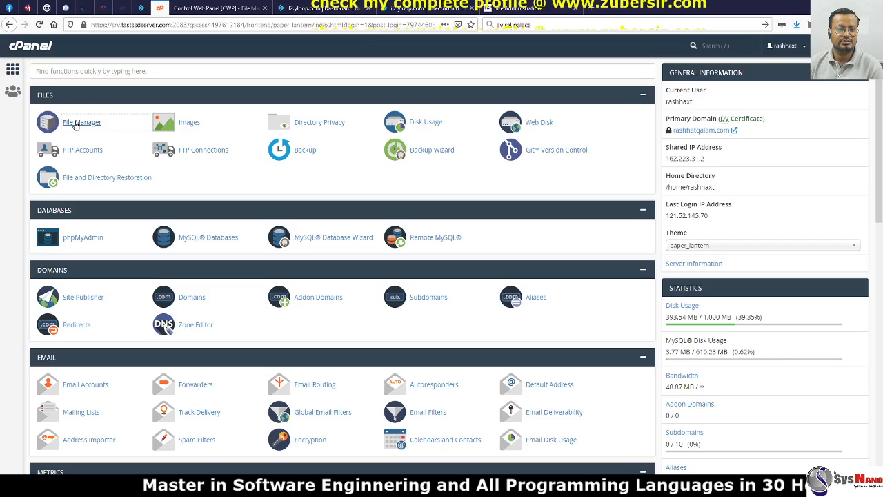
{"action": "left_click", "coordinate": [76, 124]}
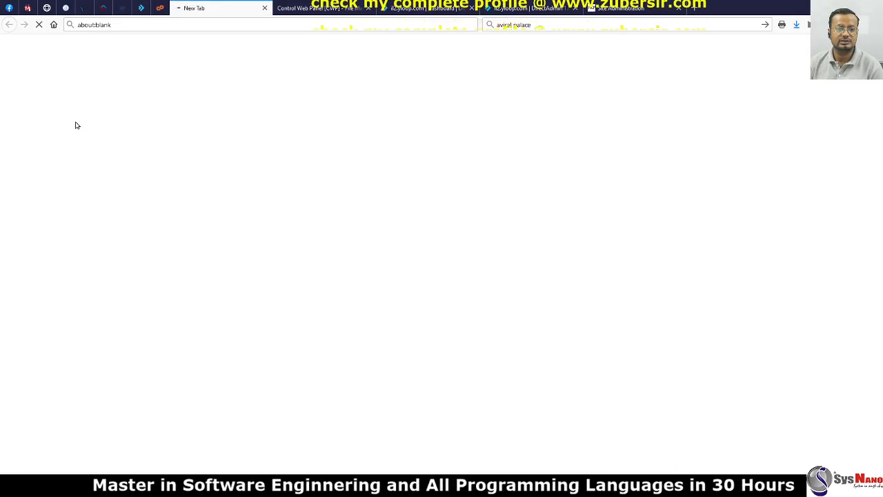
{"action": "left_click", "coordinate": [60, 171]}
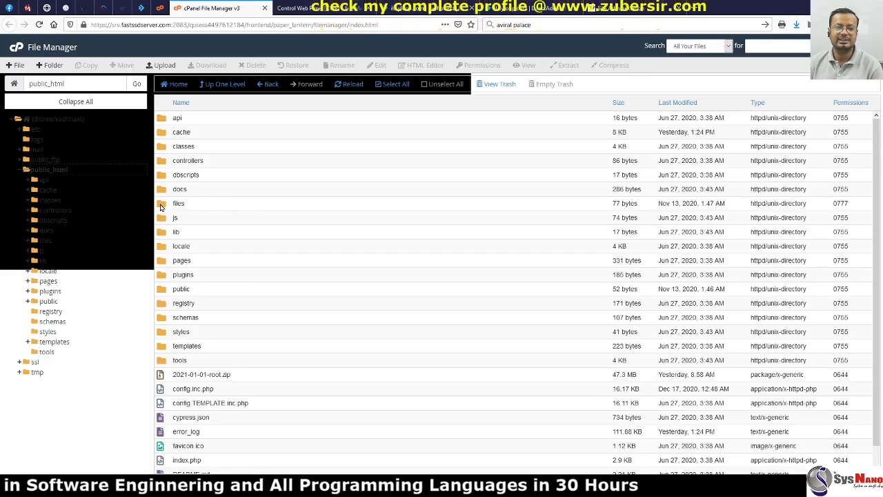
{"action": "left_click", "coordinate": [161, 206]}
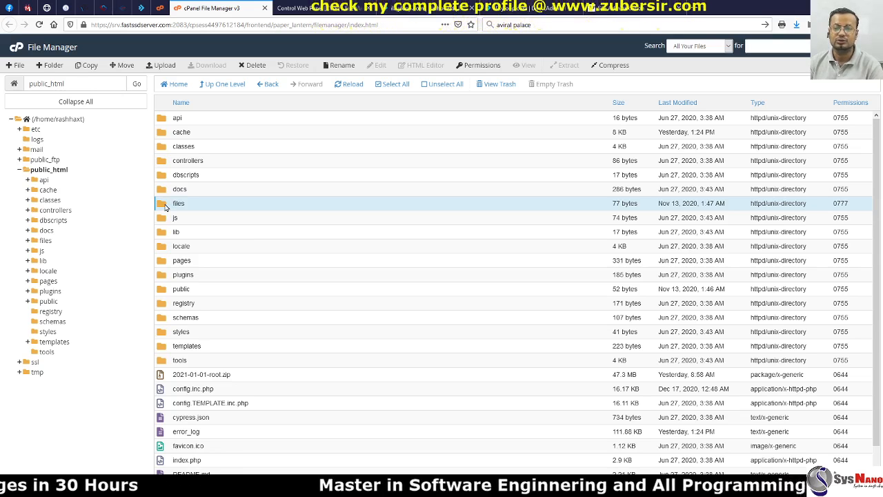
{"action": "left_click", "coordinate": [264, 7]}
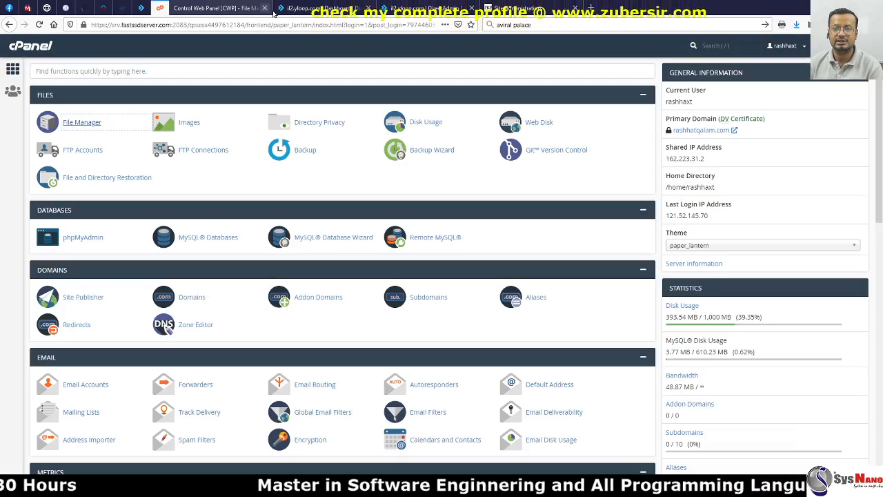
- In the Control Web Panel file manager, compress ihrjourn's archive folder as a Zip Archive named 2021-01-03-archive.zip
{"action": "left_click", "coordinate": [231, 8]}
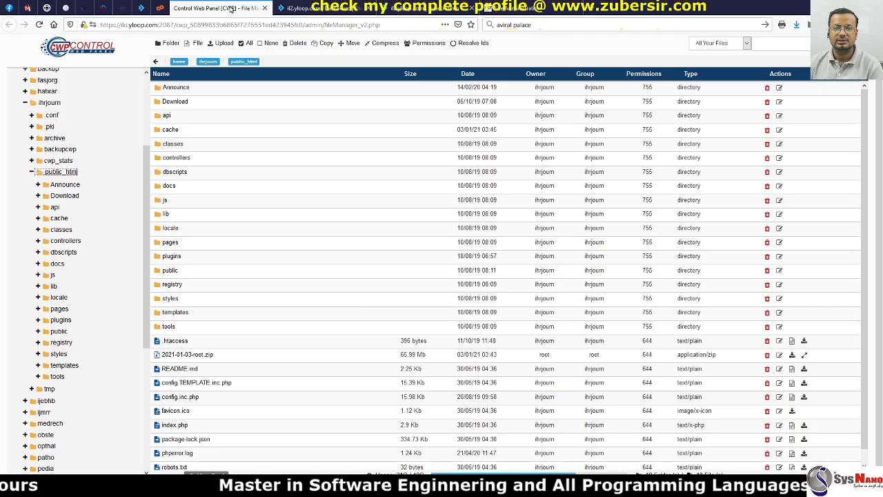
{"action": "left_click", "coordinate": [50, 104]}
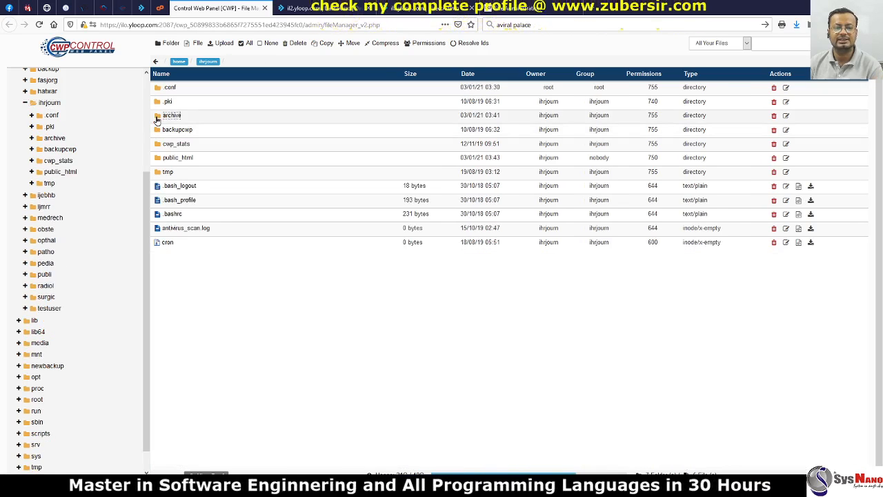
{"action": "left_click", "coordinate": [157, 119]}
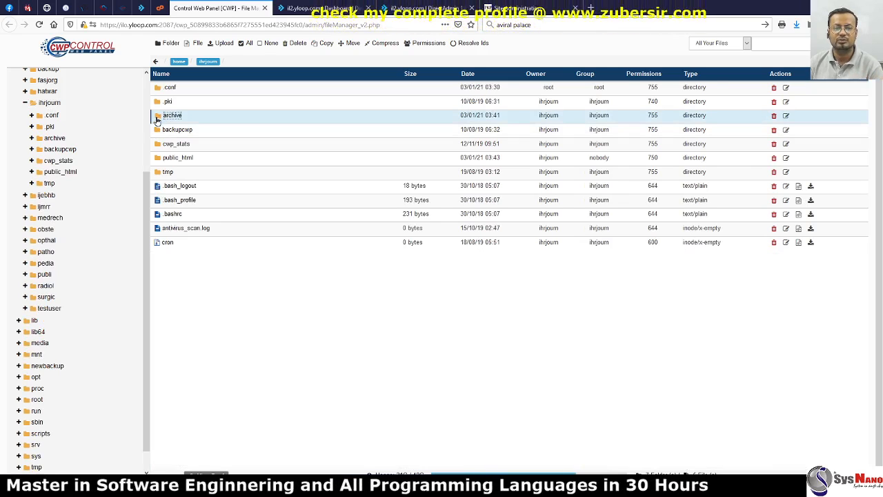
{"action": "left_click", "coordinate": [378, 46]}
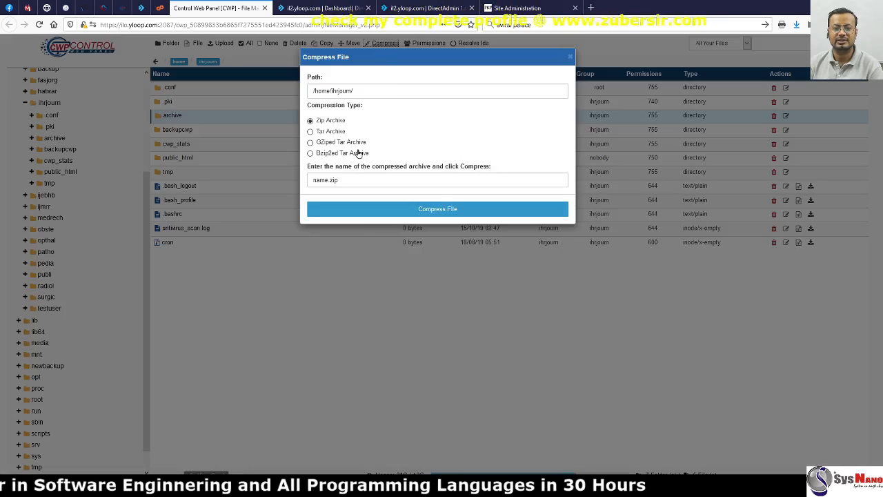
{"action": "double_click", "coordinate": [315, 180]}
{"action": "type", "text": "2021"}
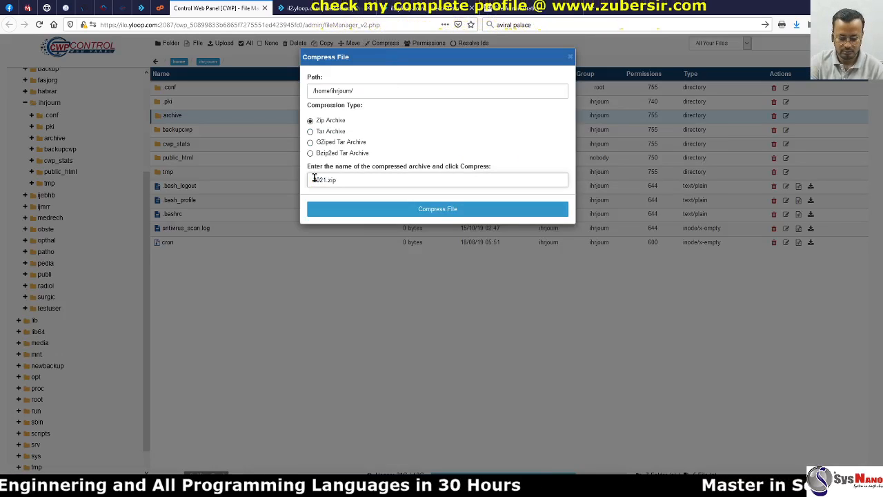
{"action": "type", "text": "-01-0"}
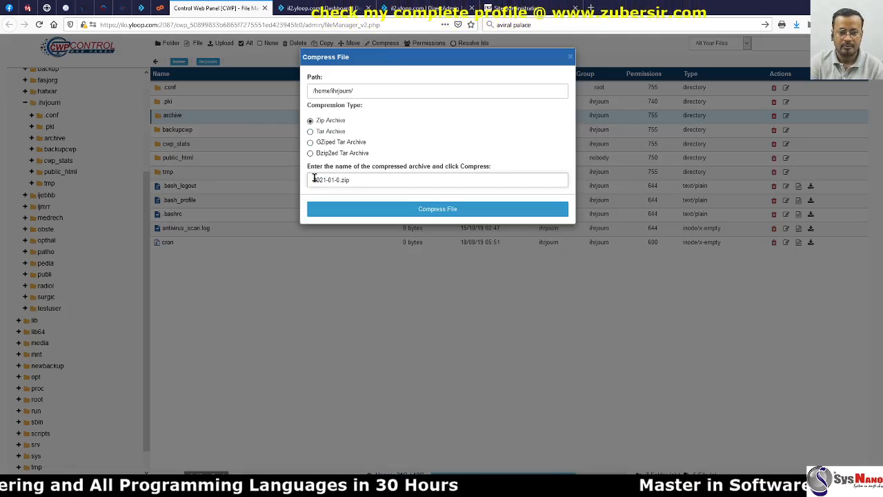
{"action": "type", "text": "3-archive"}
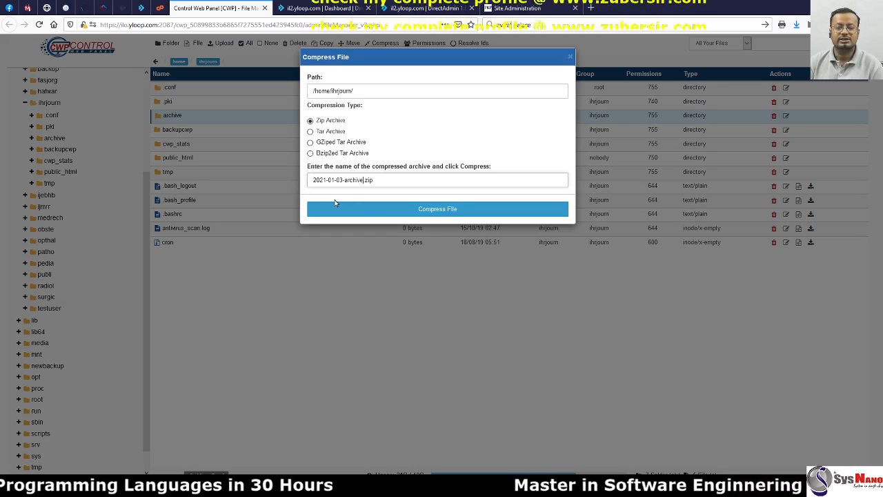
{"action": "left_click", "coordinate": [380, 210]}
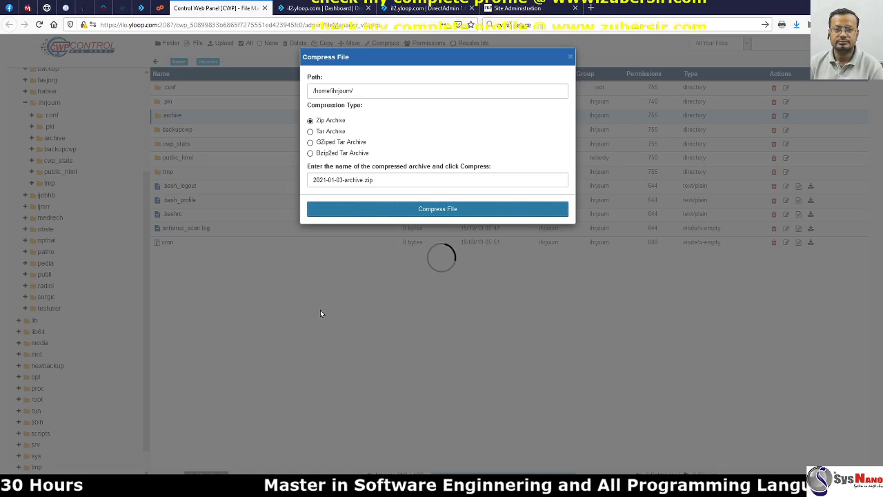
{"action": "left_click", "coordinate": [424, 8]}
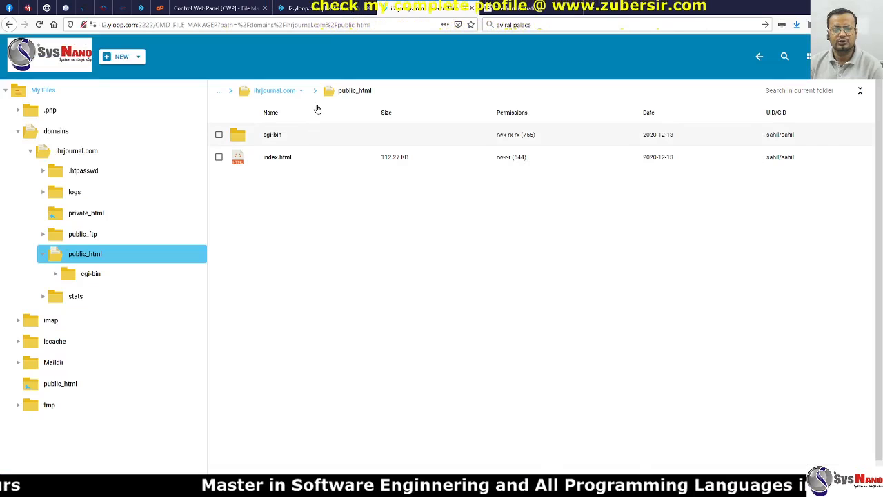
{"action": "left_click", "coordinate": [485, 8]}
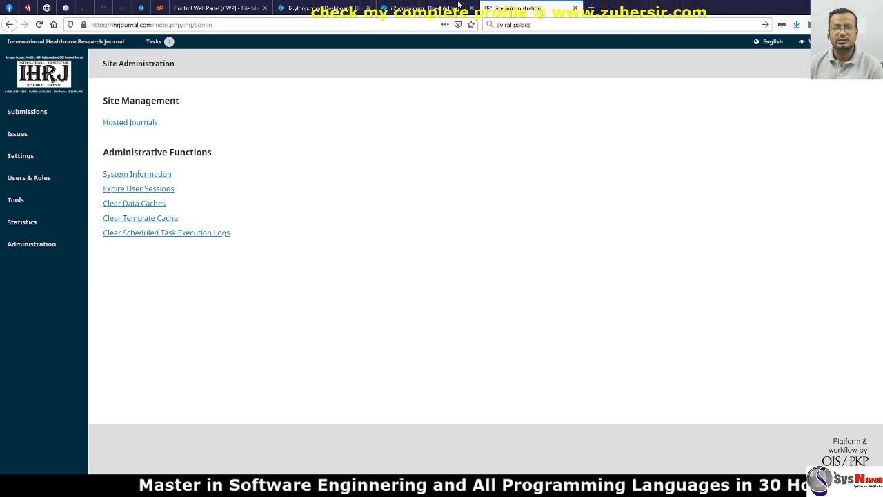
{"action": "left_click", "coordinate": [232, 6]}
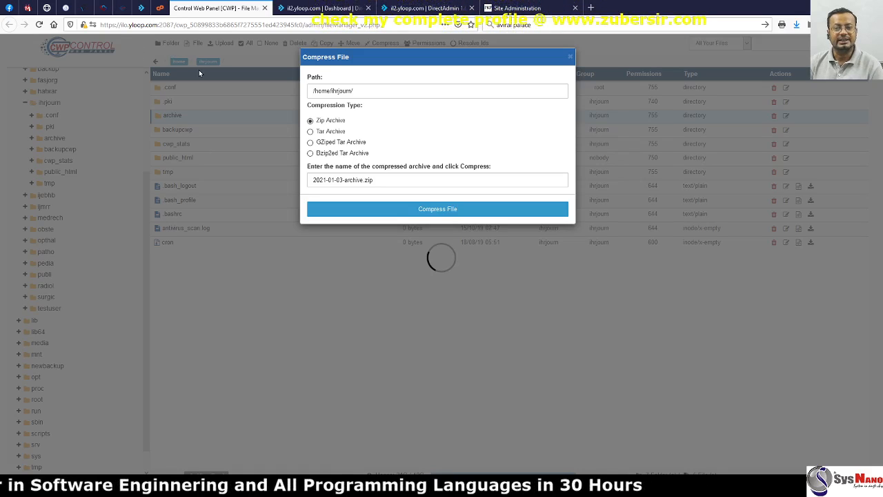
- Try to open phpMyAdmin from the SQL Services of the CWP admin panel
{"action": "left_click", "coordinate": [122, 9]}
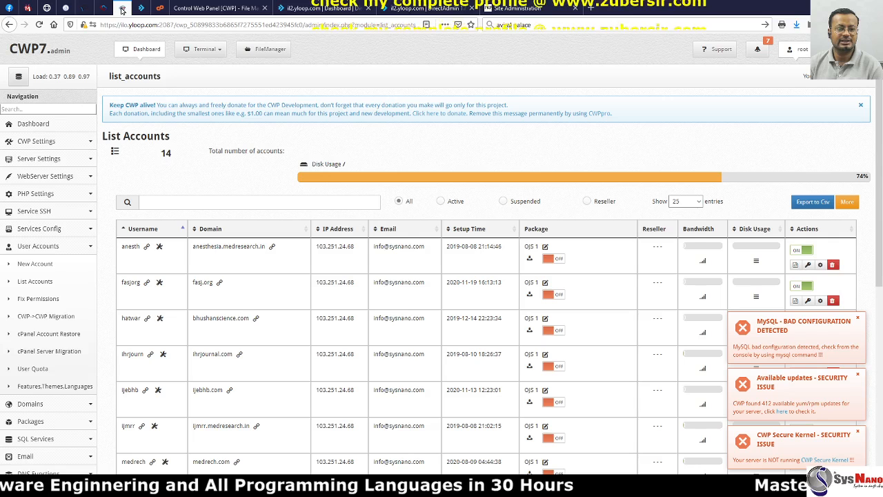
{"action": "scroll", "coordinate": [57, 269], "scroll_direction": "down", "scroll_amount": 3}
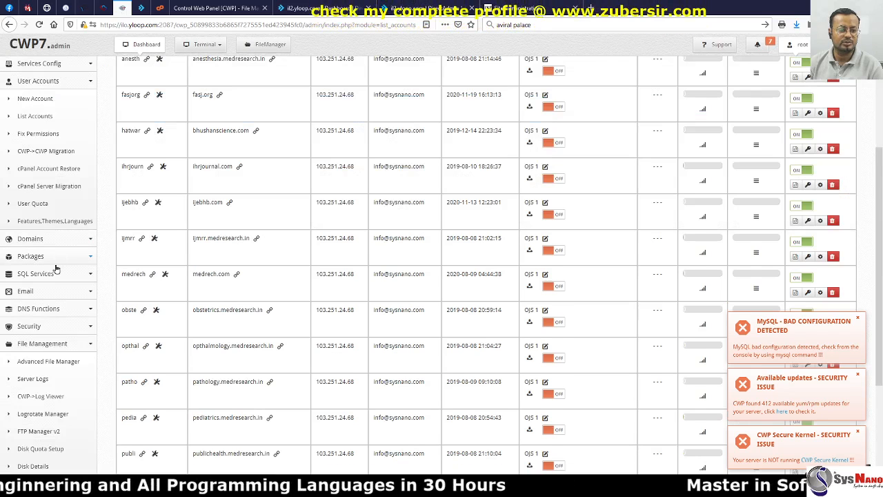
{"action": "left_click", "coordinate": [52, 273]}
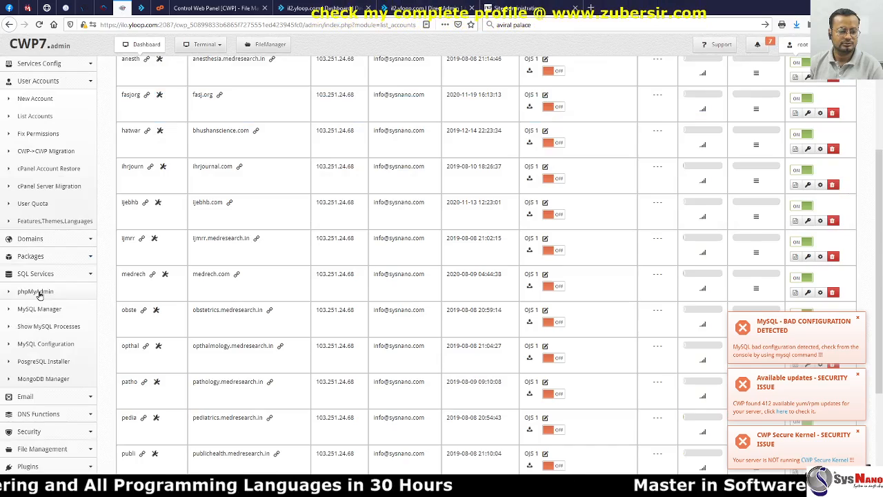
{"action": "left_click", "coordinate": [35, 291]}
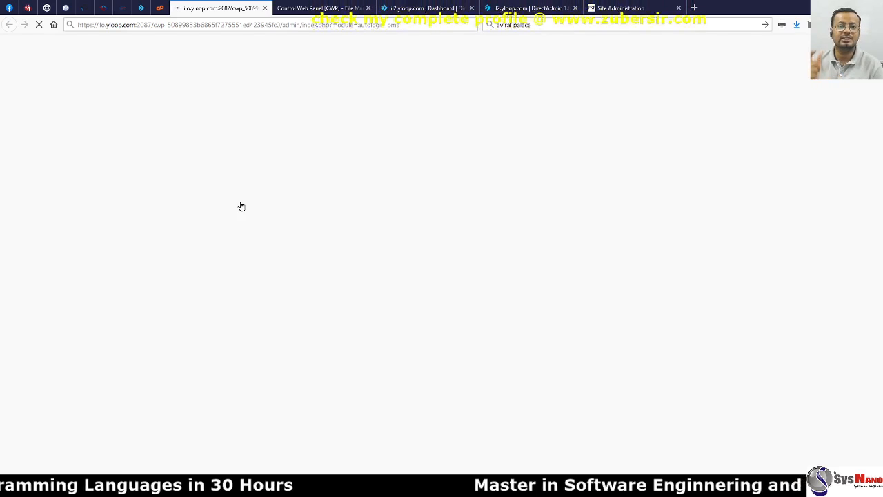
- Switch to the DirectAdmin dashboard for ihrjournal.com and open its MySQL Management page
{"action": "left_click", "coordinate": [158, 9]}
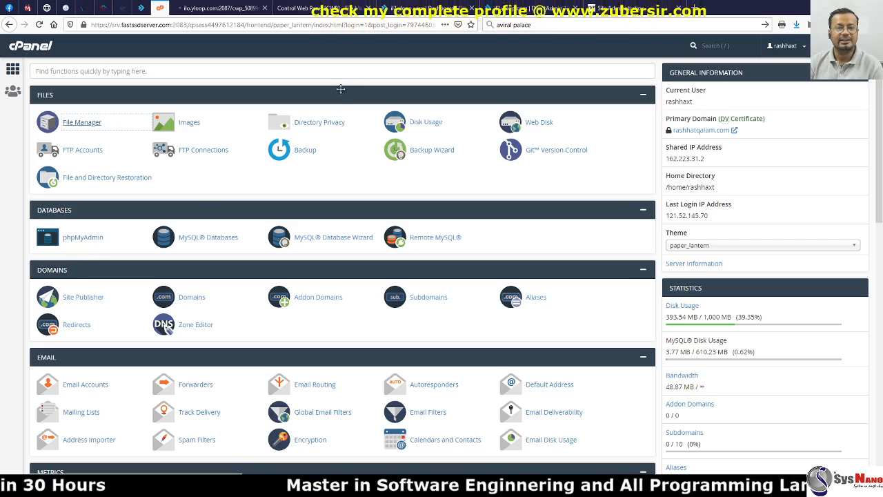
{"action": "left_click", "coordinate": [416, 9]}
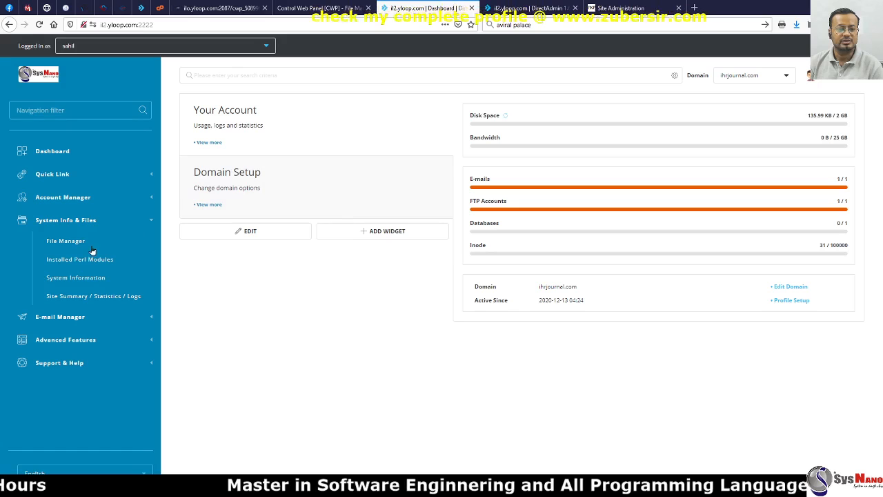
{"action": "left_click", "coordinate": [55, 174]}
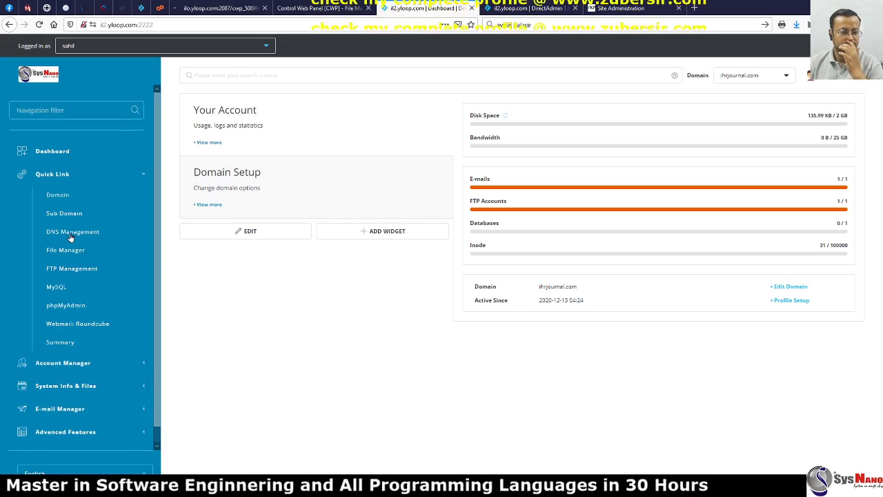
{"action": "left_click", "coordinate": [57, 288]}
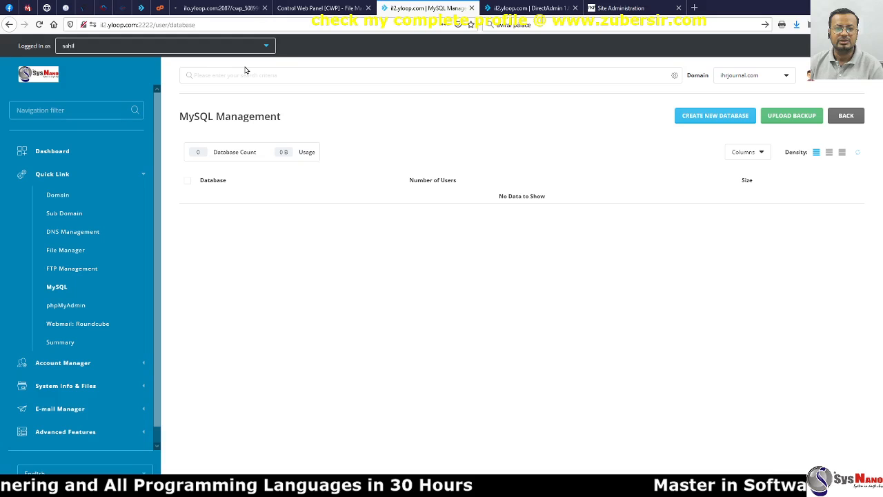
- Close the pending phpMyAdmin page and open MySQL Manager from the CWP admin's SQL Services
{"action": "left_click", "coordinate": [202, 5]}
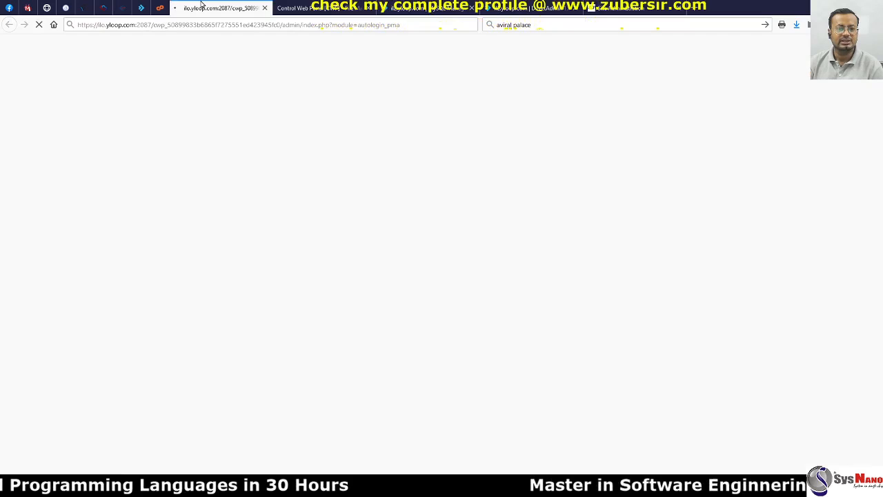
{"action": "left_click", "coordinate": [265, 10]}
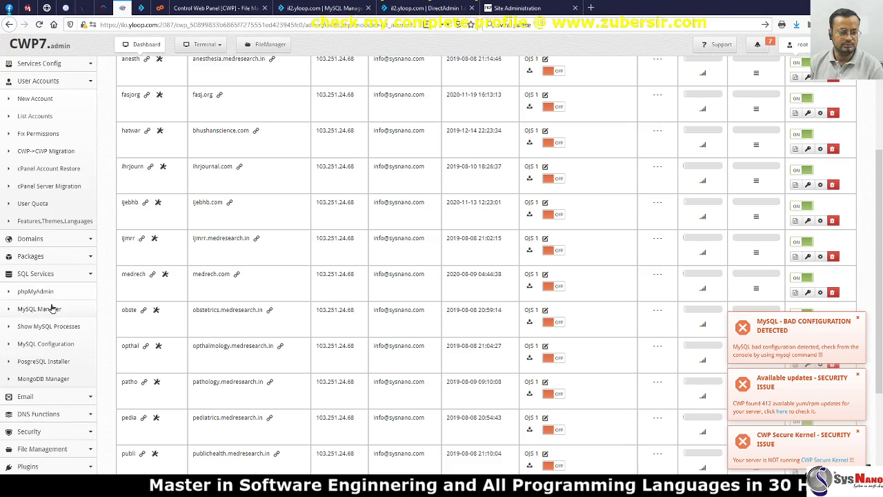
{"action": "left_click", "coordinate": [51, 311]}
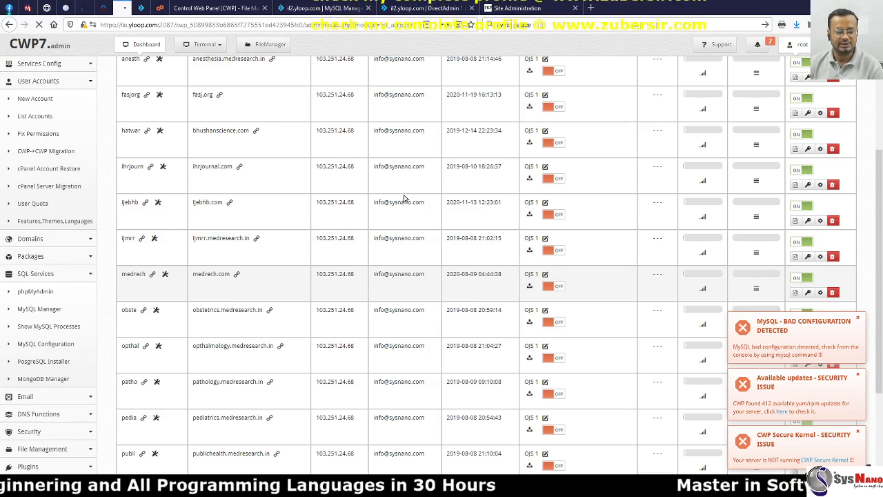
- Check the public_html folder in DirectAdmin's file manager and return to the MySQL Management page
{"action": "left_click", "coordinate": [321, 8]}
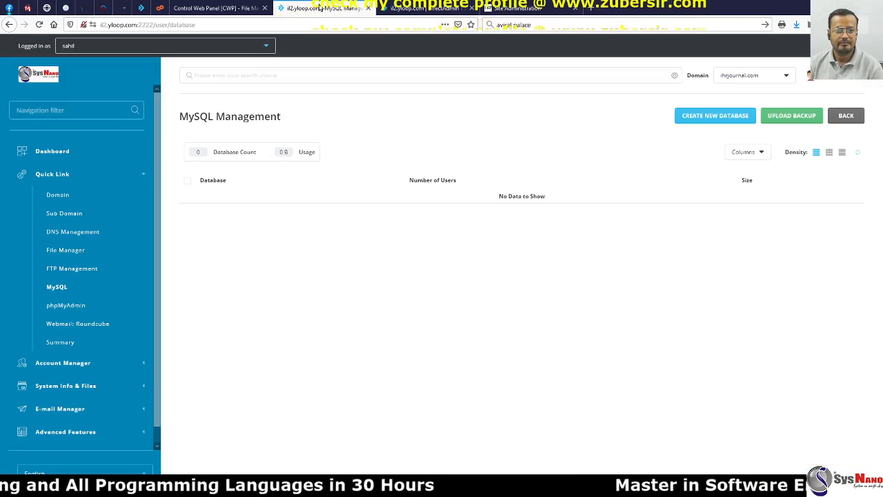
{"action": "left_click", "coordinate": [436, 5]}
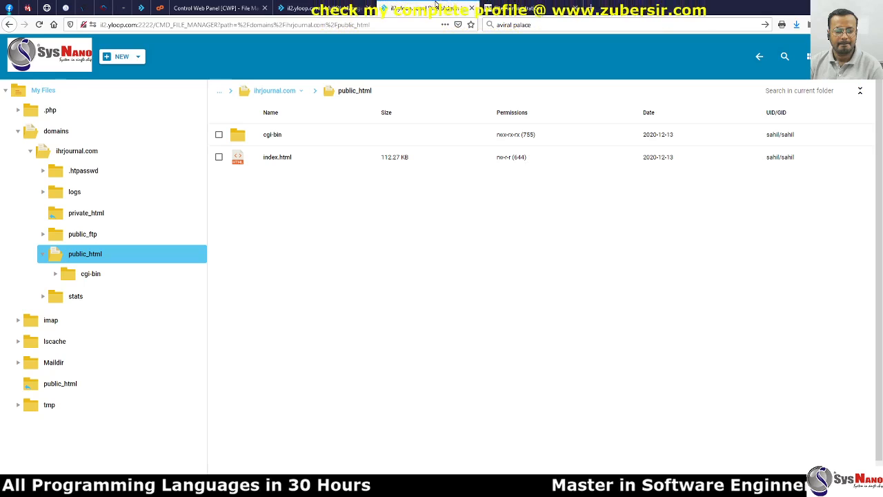
{"action": "left_click", "coordinate": [331, 6]}
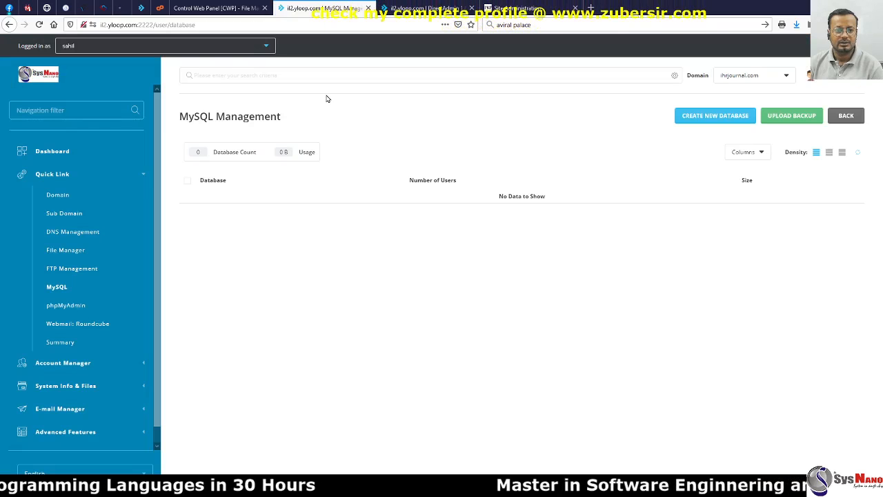
- Switch to the CWP file manager, open ihrjourn's public_html folder and start downloading 2021-01-03-root.zip with the Save File option
{"action": "left_click", "coordinate": [424, 8]}
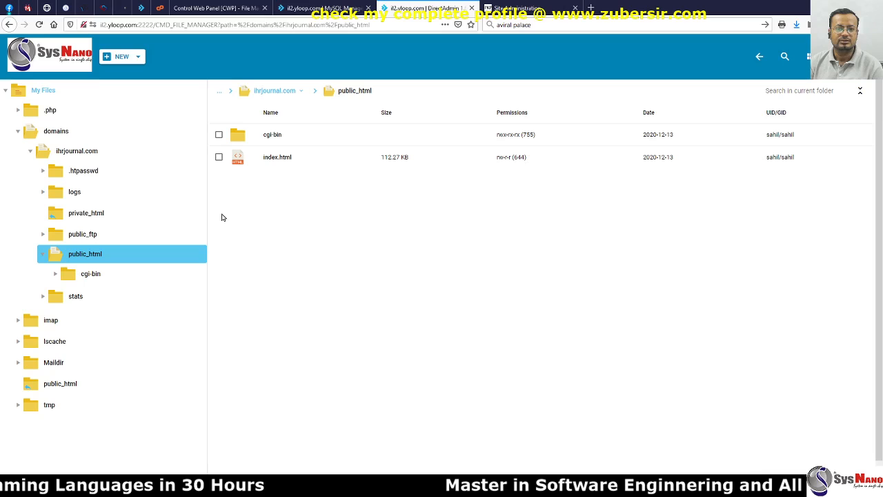
{"action": "left_click", "coordinate": [204, 7]}
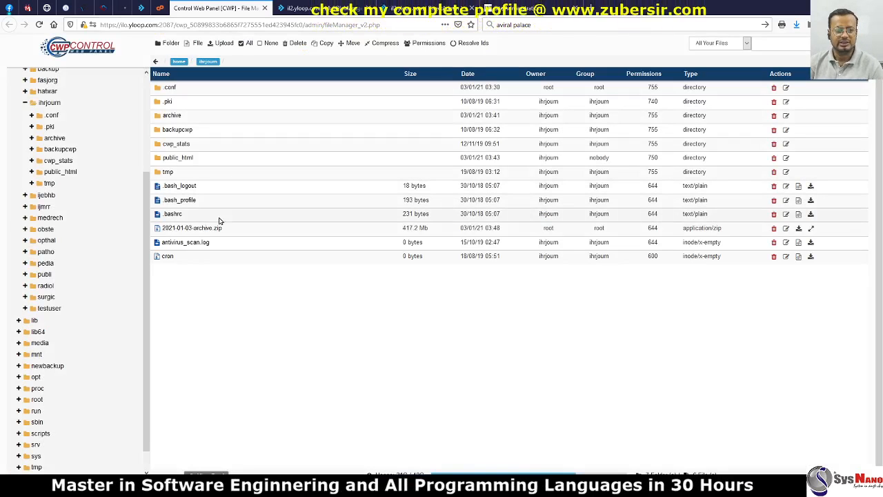
{"action": "left_click", "coordinate": [68, 173]}
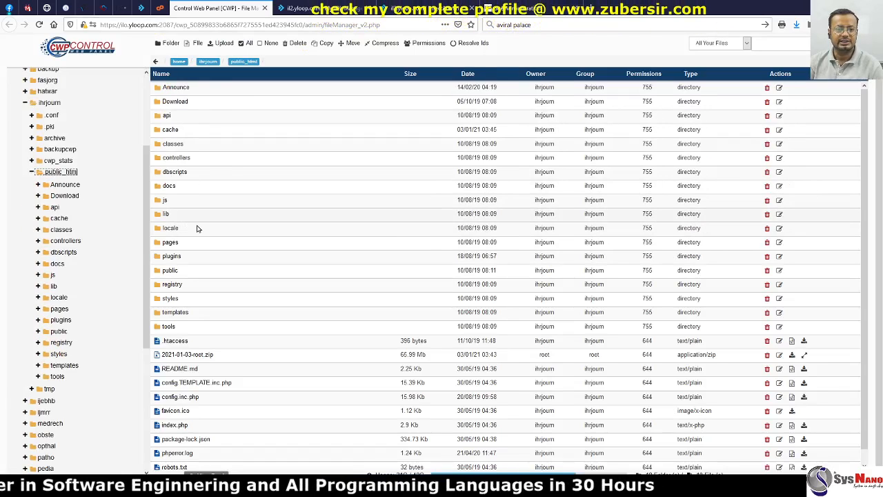
{"action": "scroll", "coordinate": [196, 228], "scroll_direction": "down", "scroll_amount": 1}
{"action": "left_click", "coordinate": [157, 343]}
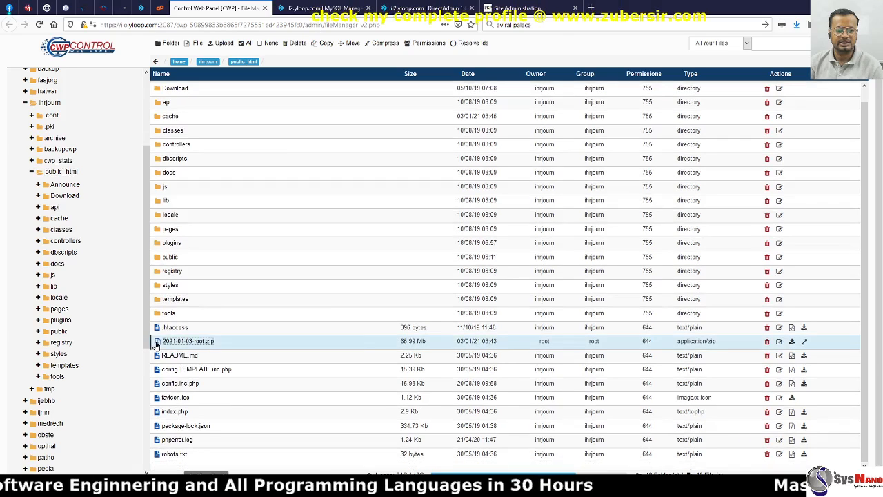
{"action": "left_click", "coordinate": [803, 343]}
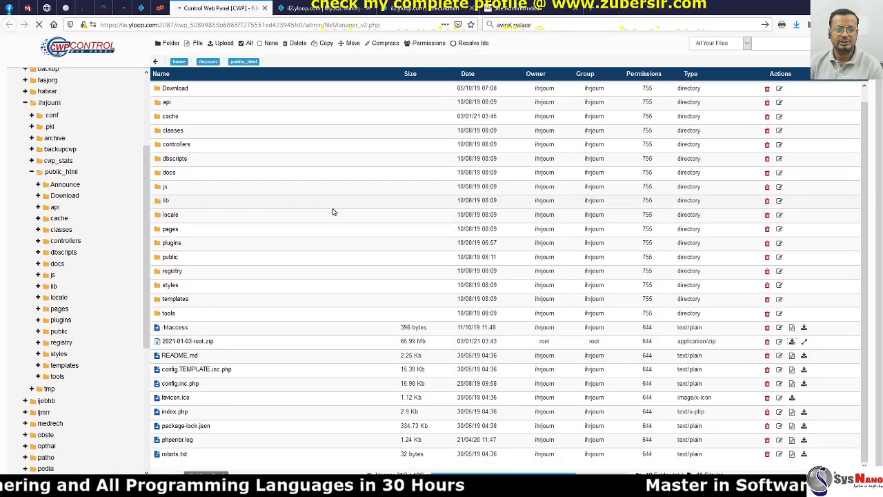
{"action": "left_click", "coordinate": [482, 285]}
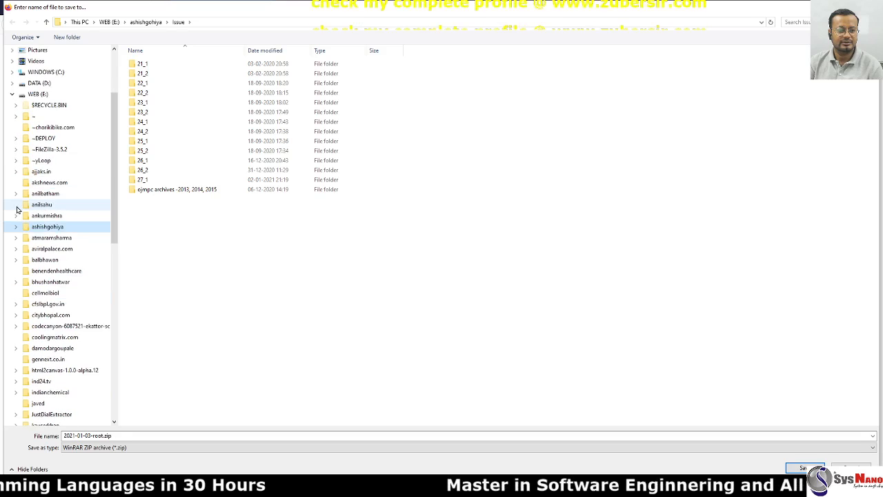
- Create a folder named 2021-01-03-backup inside the client's folder on the WEB (E:) drive and save 2021-01-03-root.zip in it
{"action": "scroll", "coordinate": [58, 293], "scroll_direction": "down", "scroll_amount": 10}
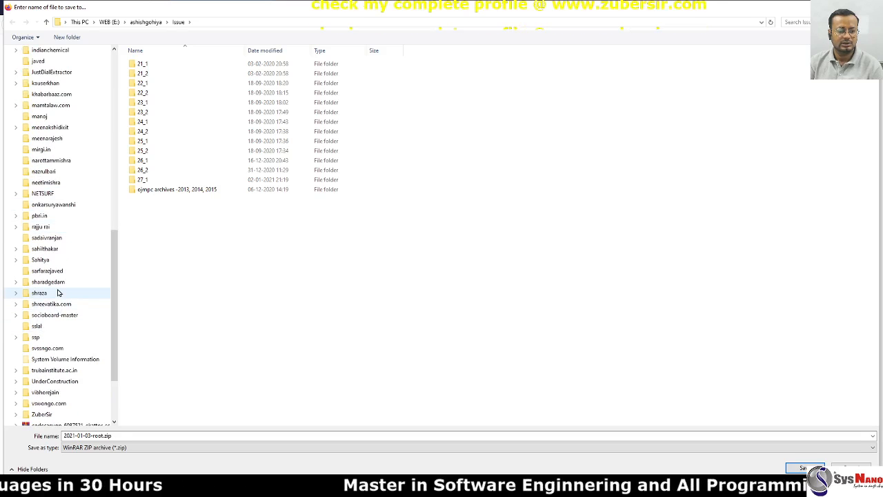
{"action": "left_click", "coordinate": [45, 248]}
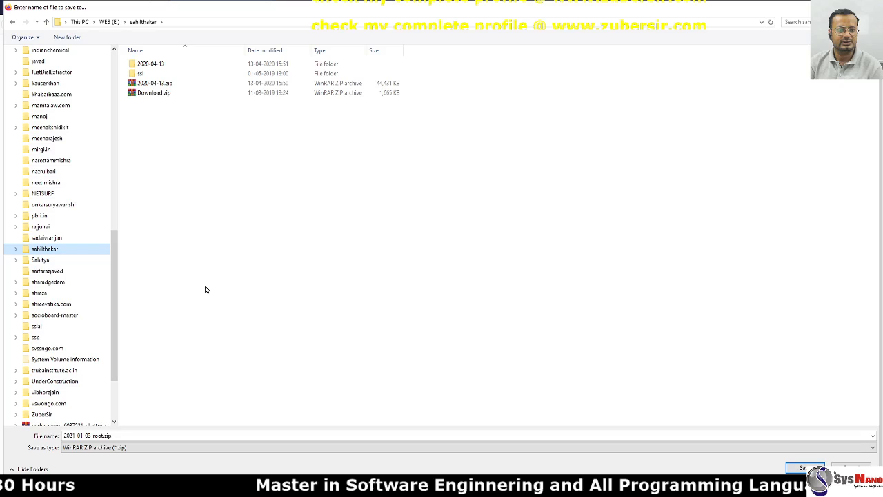
{"action": "right_click", "coordinate": [170, 207]}
{"action": "mouse_move", "coordinate": [124, 304]}
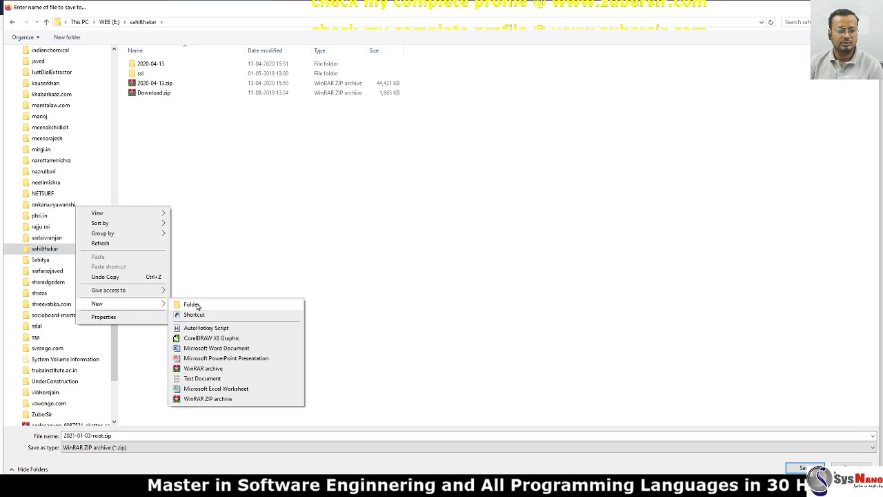
{"action": "left_click", "coordinate": [192, 304]}
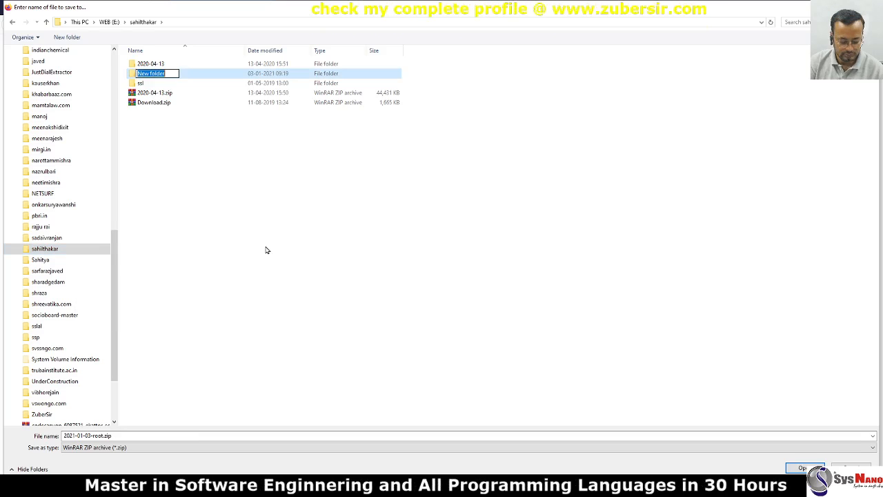
{"action": "type", "text": "2021-0"}
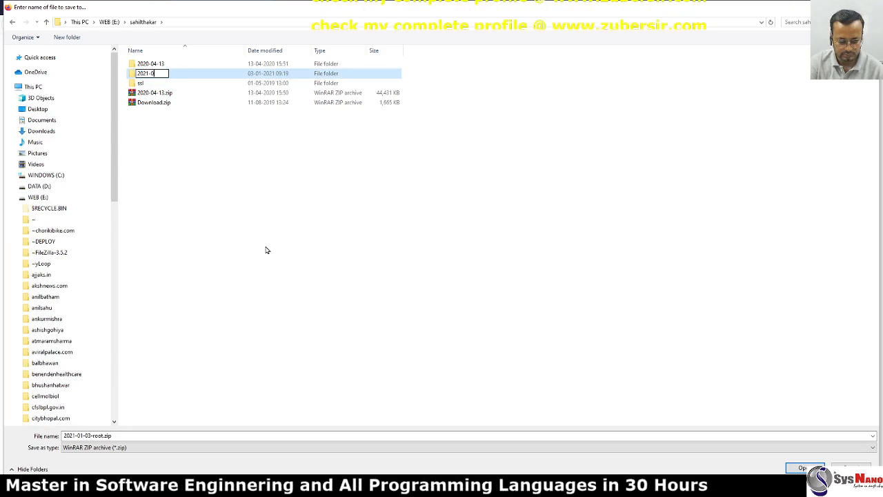
{"action": "type", "text": "1-"}
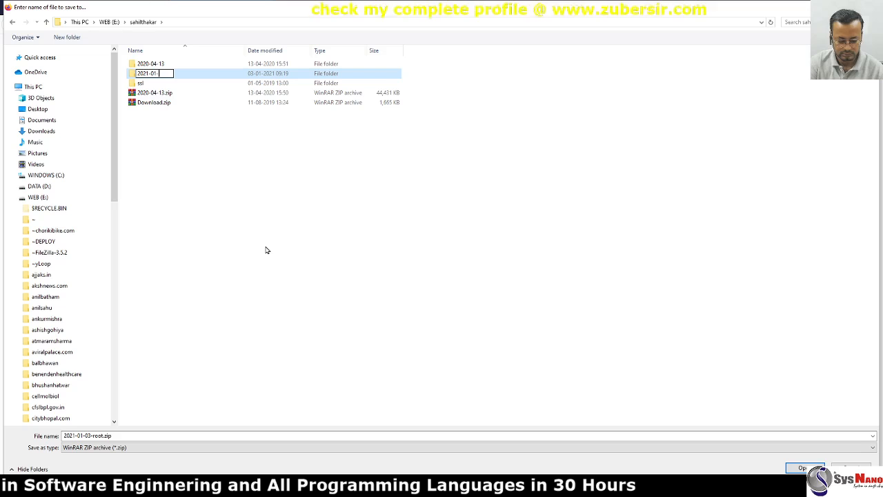
{"action": "type", "text": "03-backup"}
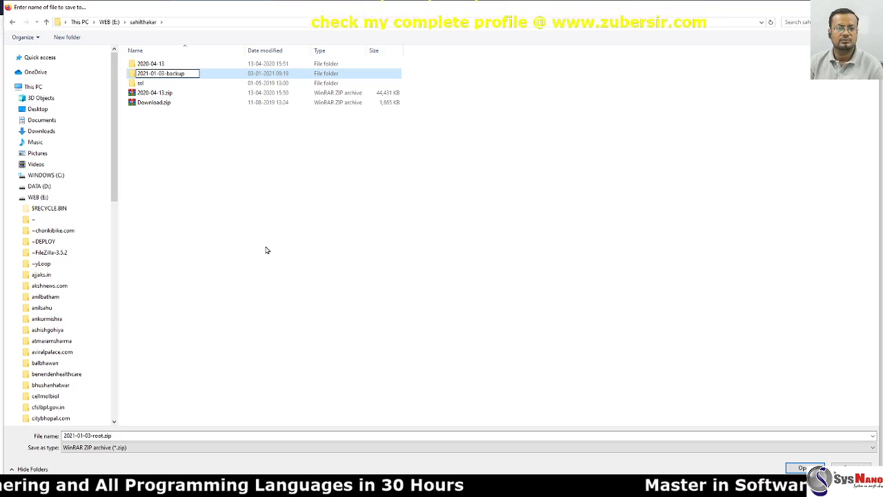
{"action": "key", "text": "Return"}
{"action": "key", "text": "Return"}
{"action": "left_click", "coordinate": [796, 468]}
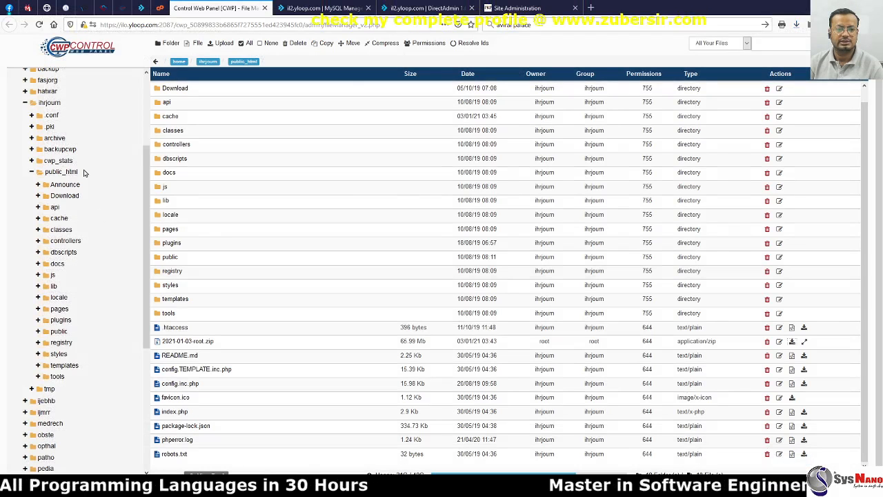
- Download 2021-01-03-archive.zip from the ihrjourn home folder and save it in the 2021-01-03-backup folder
{"action": "left_click", "coordinate": [49, 103]}
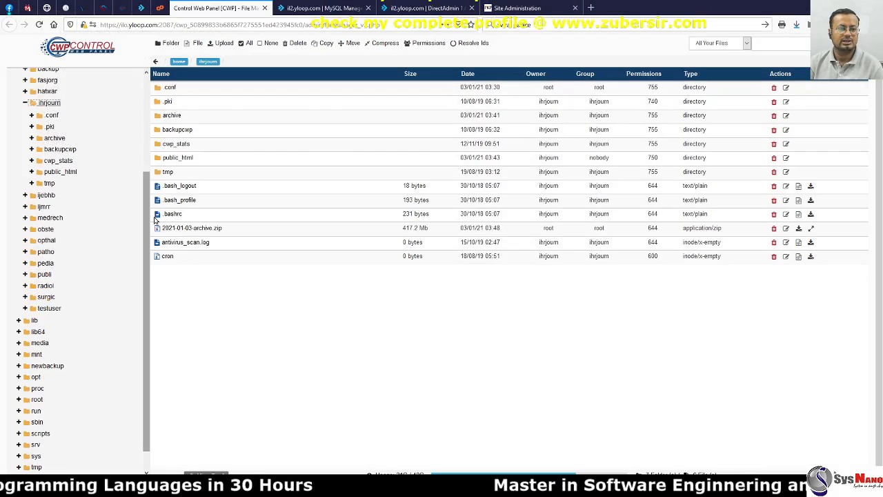
{"action": "left_click", "coordinate": [797, 229]}
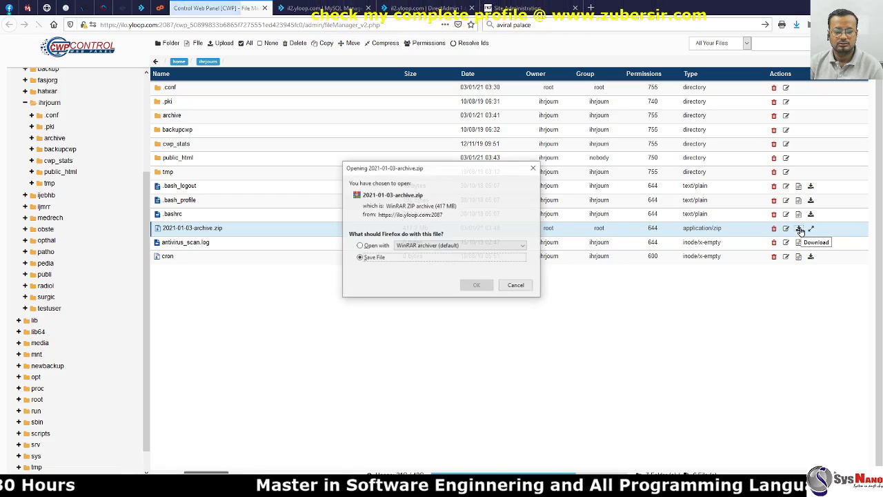
{"action": "left_click", "coordinate": [475, 285]}
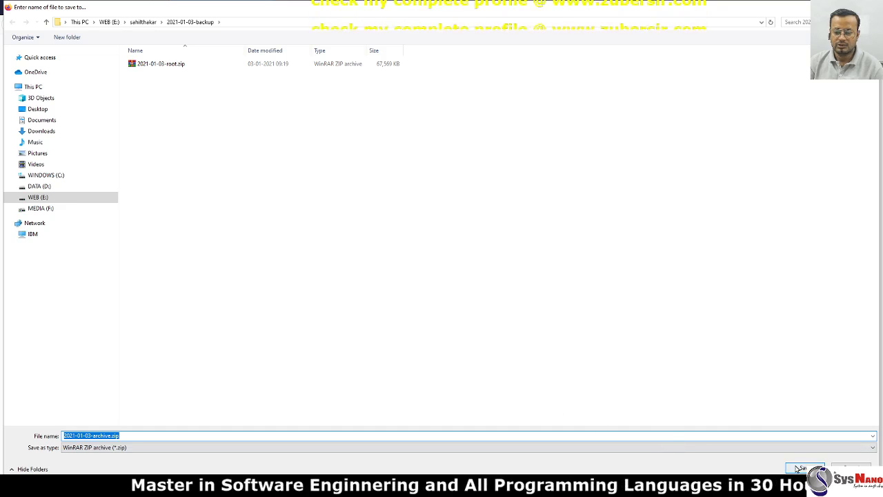
{"action": "left_click", "coordinate": [800, 468]}
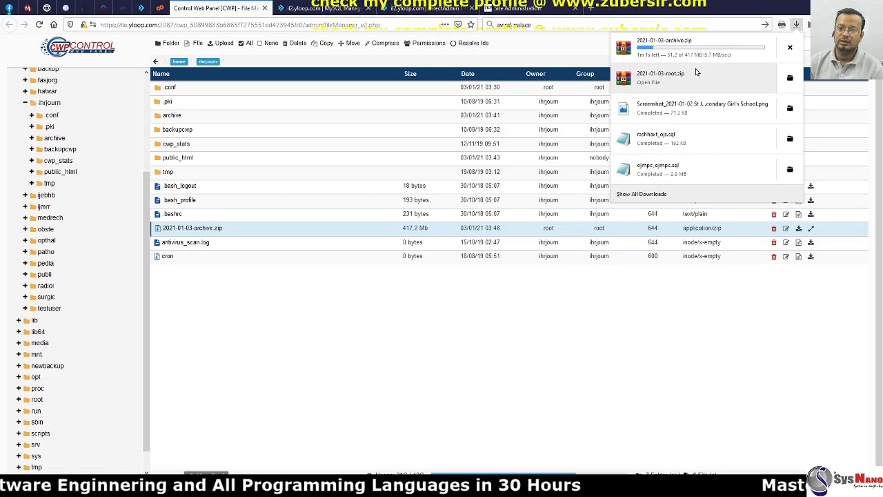
- Switch to the CWP admin panel, open phpMyAdmin and select the ihrjourn_ihrjour database
{"action": "left_click", "coordinate": [120, 9]}
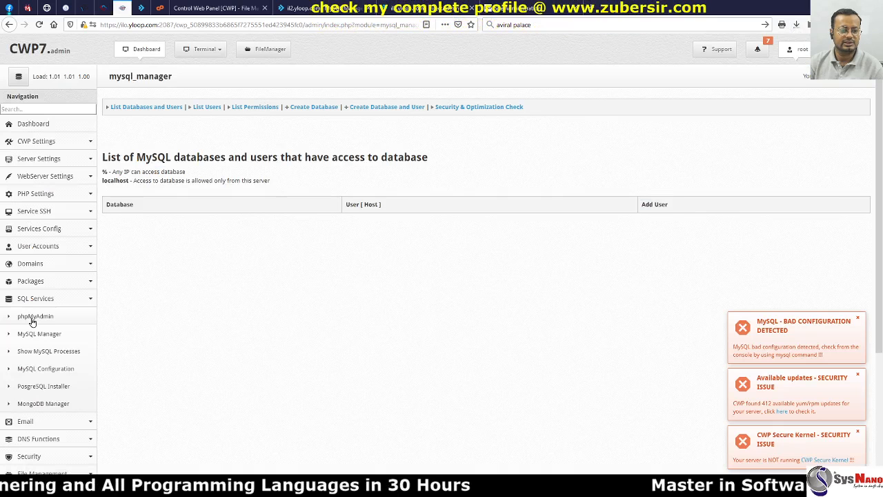
{"action": "left_click", "coordinate": [32, 317]}
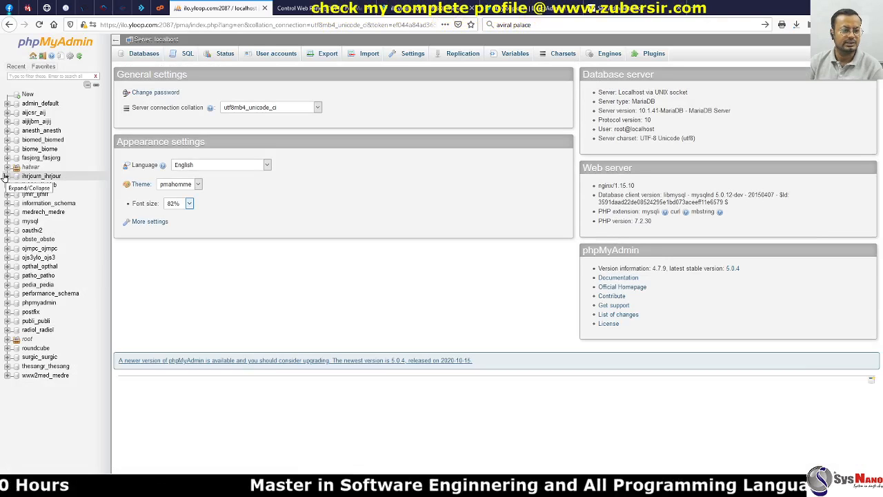
{"action": "left_click", "coordinate": [38, 178]}
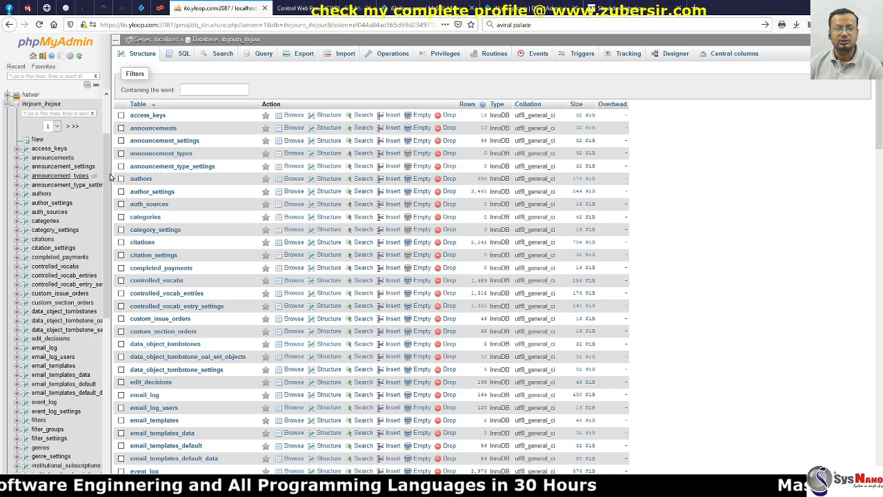
- Export the ihrjourn_ihrjour database in SQL format with the Quick method and save ihrjourn_ihrjour.sql in the 2021-01-03-backup folder
{"action": "left_click", "coordinate": [304, 53]}
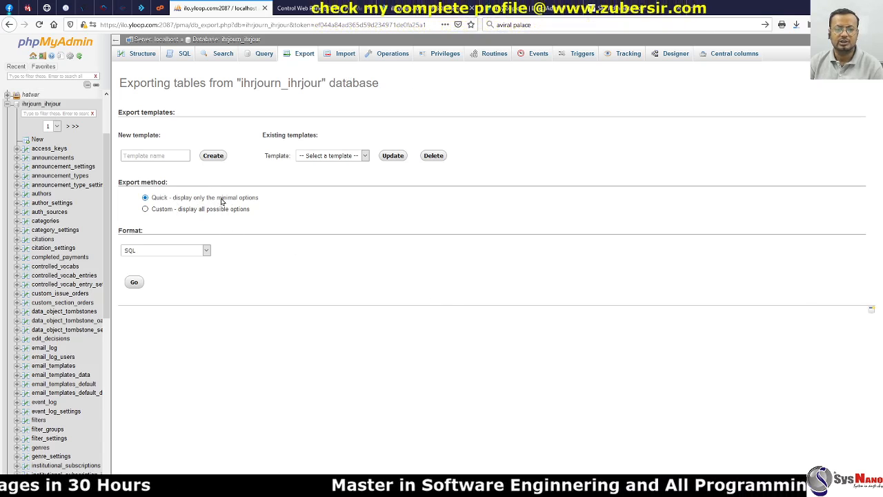
{"action": "left_click", "coordinate": [133, 282]}
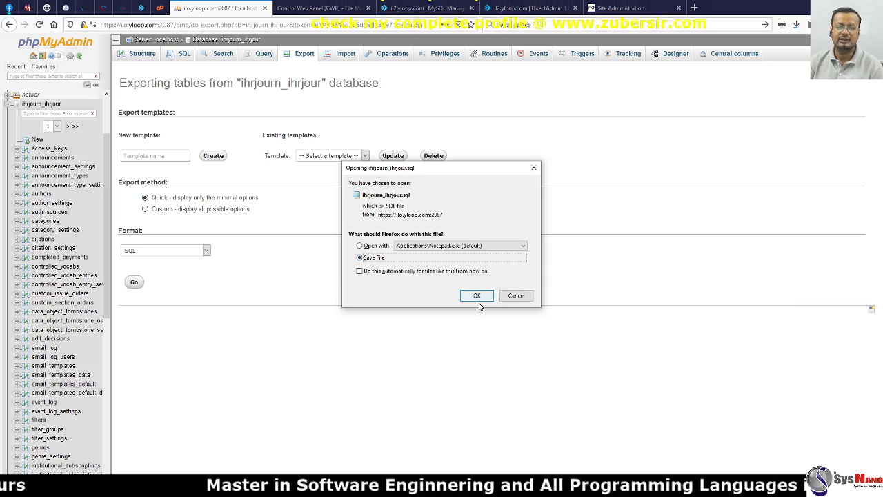
{"action": "left_click", "coordinate": [479, 296]}
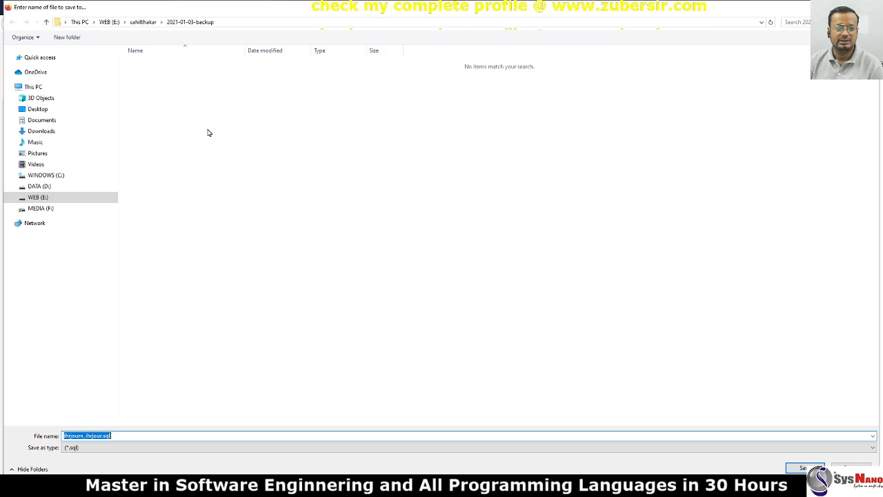
{"action": "left_click", "coordinate": [794, 466]}
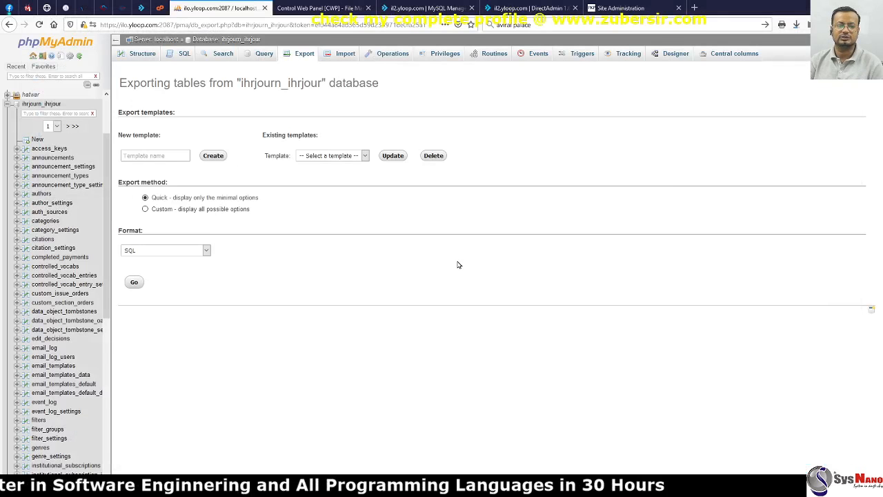
- Review the available export formats and check the progress of the backup downloads
{"action": "left_click", "coordinate": [194, 251]}
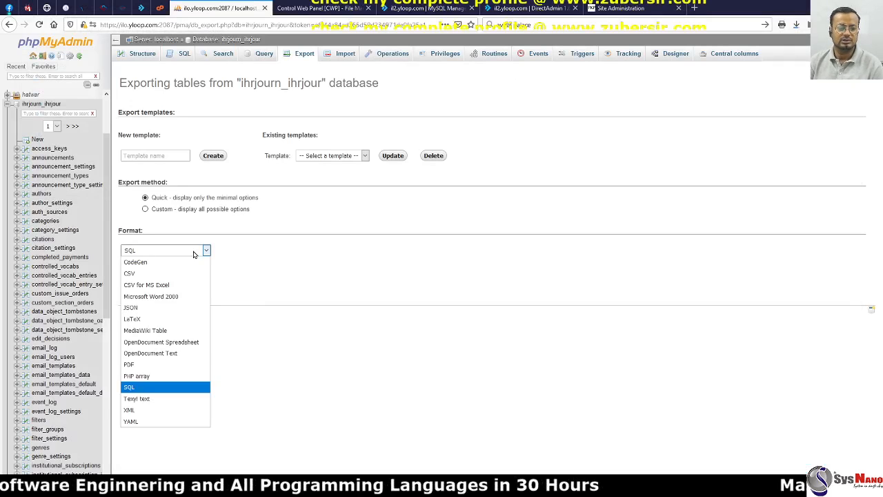
{"action": "left_click", "coordinate": [195, 251]}
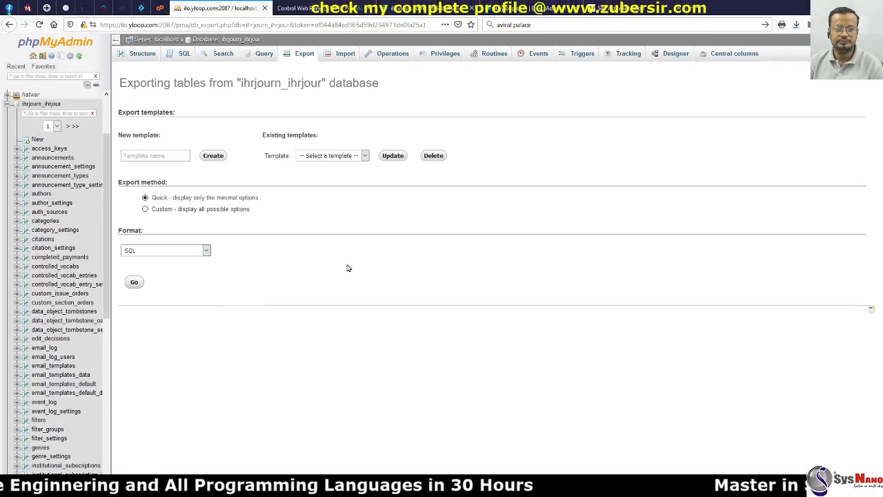
{"action": "left_click", "coordinate": [795, 24]}
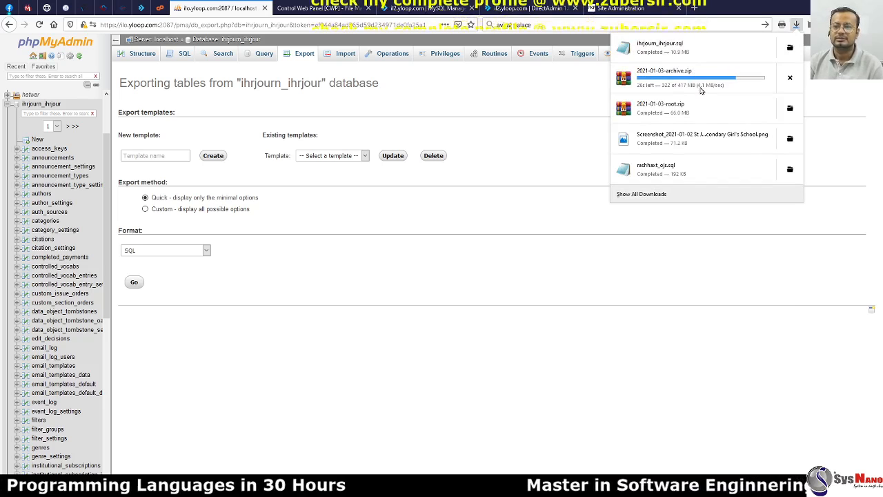
- Switch to the DirectAdmin dashboard, filter its navigation for "file" to locate File Manager, clear the filter and bring up the file manager page
{"action": "left_click", "coordinate": [426, 5]}
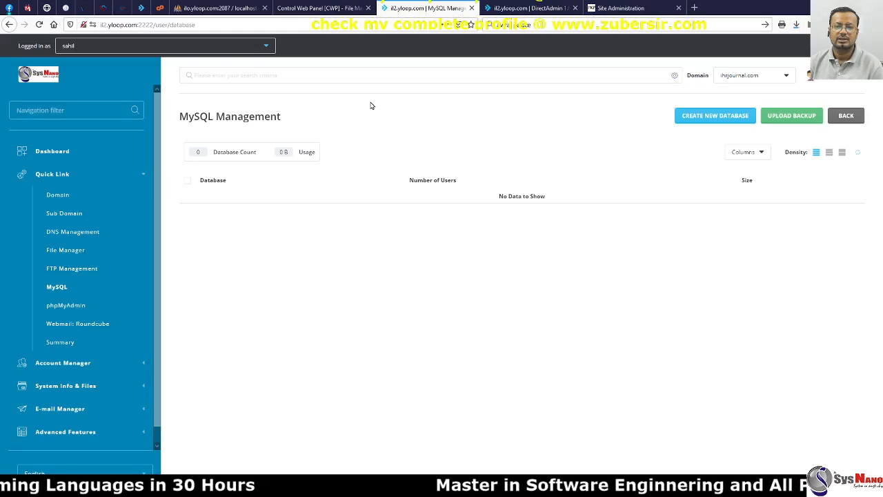
{"action": "left_click", "coordinate": [59, 153]}
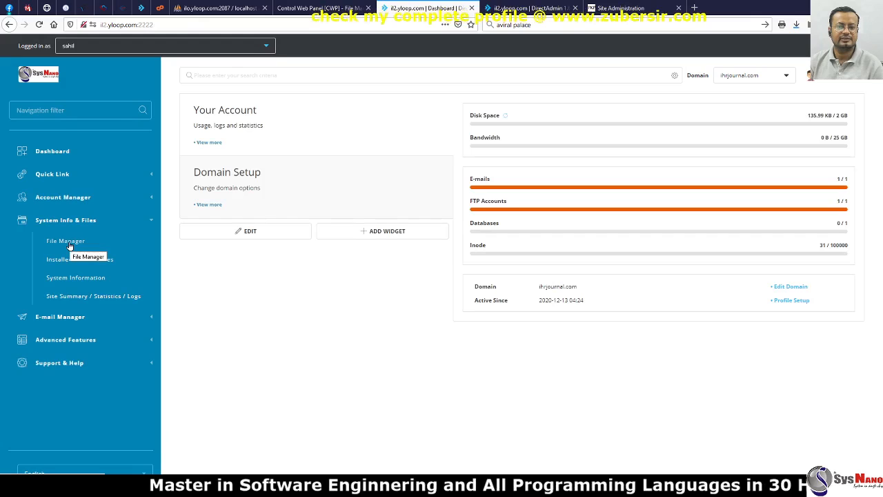
{"action": "left_click", "coordinate": [46, 109]}
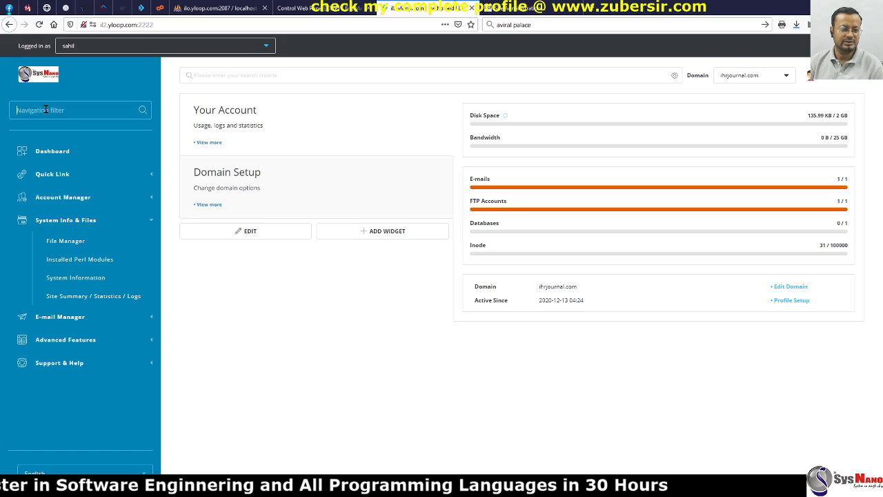
{"action": "type", "text": "file"}
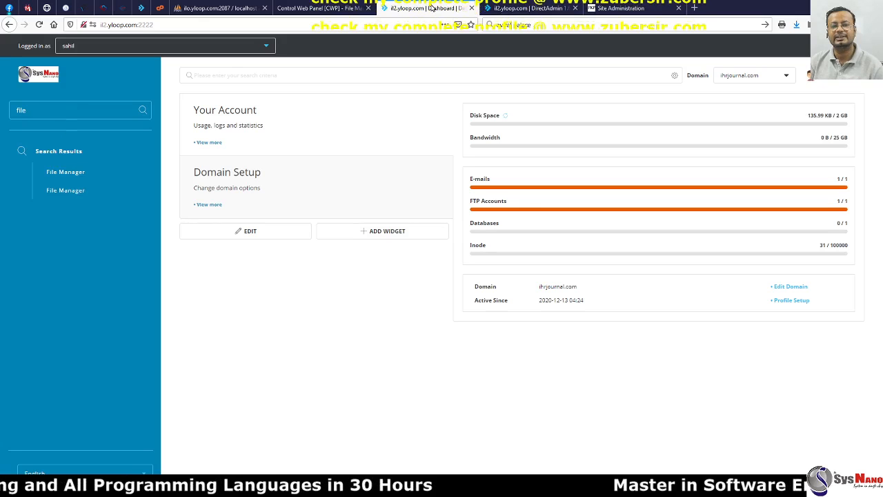
{"action": "double_click", "coordinate": [104, 105]}
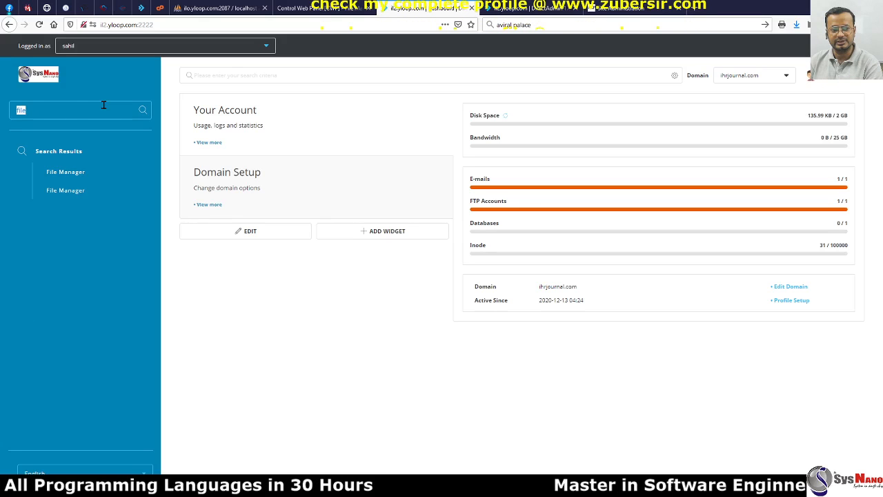
{"action": "key", "text": "BackSpace"}
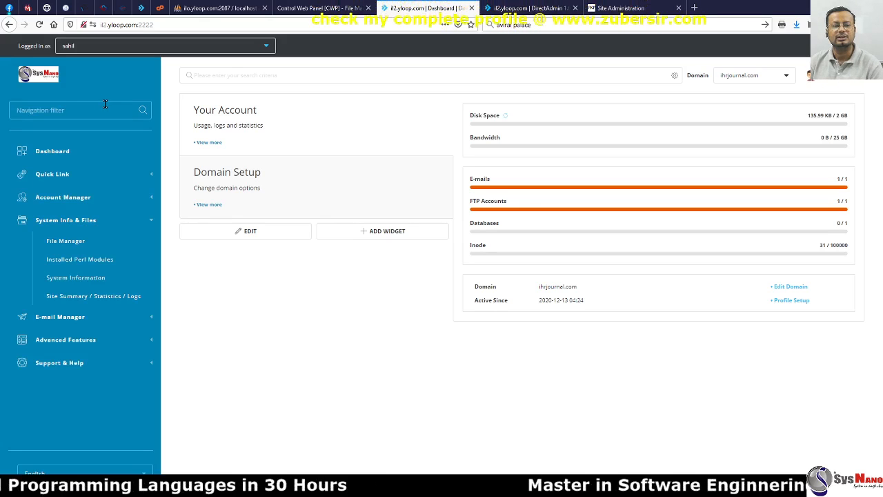
{"action": "left_click", "coordinate": [535, 8]}
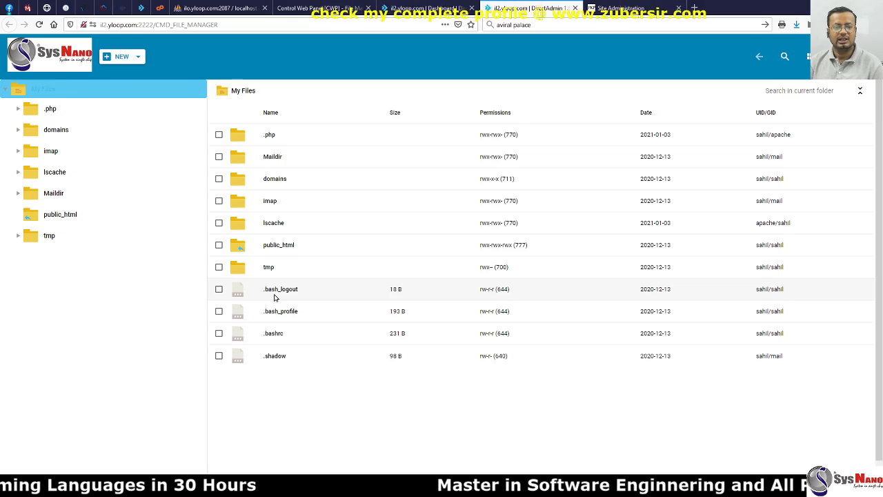
- Open the public_html folder of ihrjournal.com and upload 2021-01-03-root.zip to it
{"action": "left_click", "coordinate": [62, 215]}
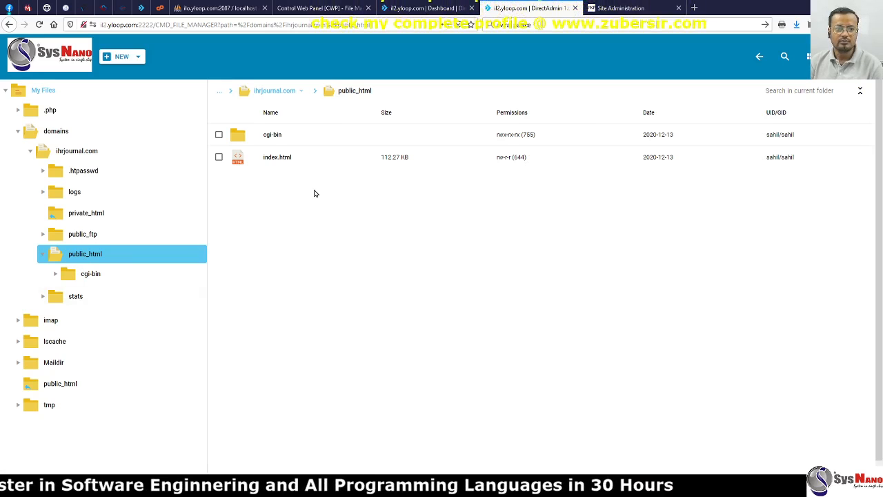
{"action": "left_click", "coordinate": [138, 56]}
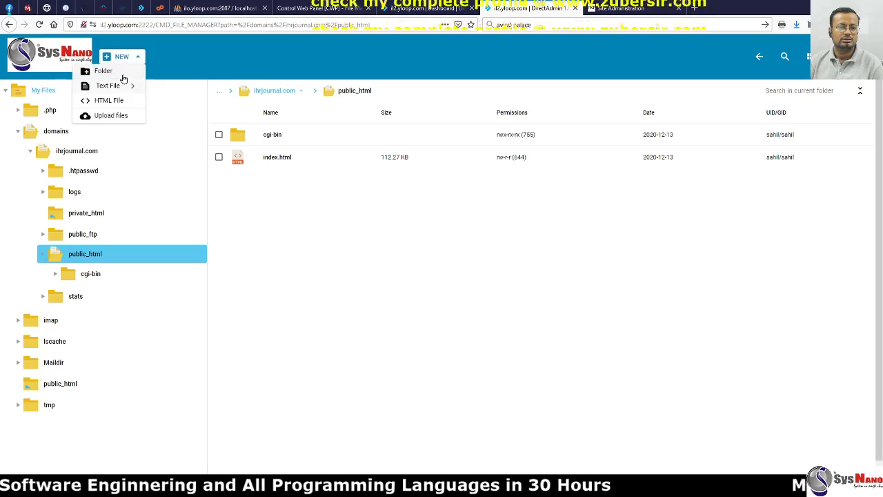
{"action": "left_click", "coordinate": [298, 260]}
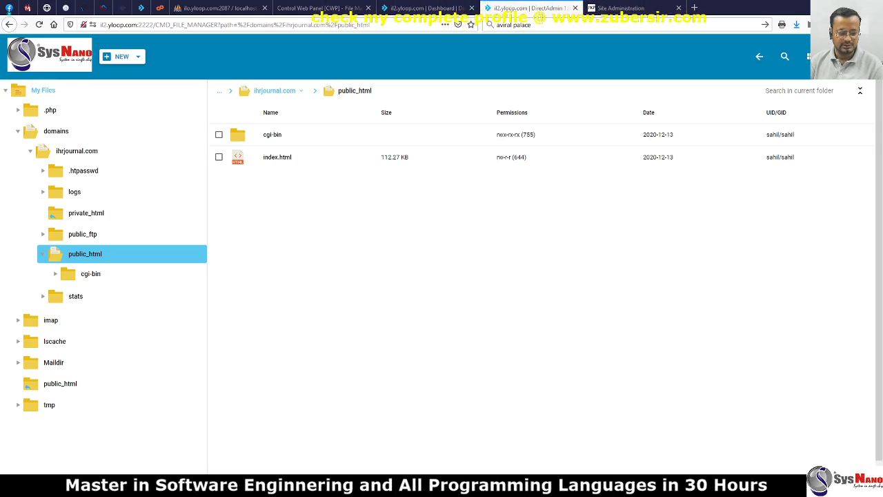
{"action": "left_click_drag", "start_coordinate": [483, 246], "coordinate": [481, 247]}
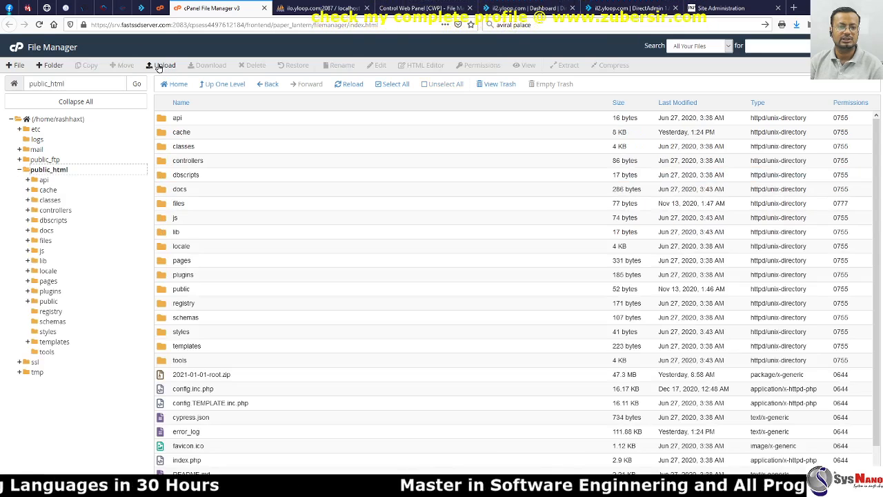
- View the file upload page for public_html in cPanel, close it and return to the DirectAdmin file manager
{"action": "left_click", "coordinate": [164, 65]}
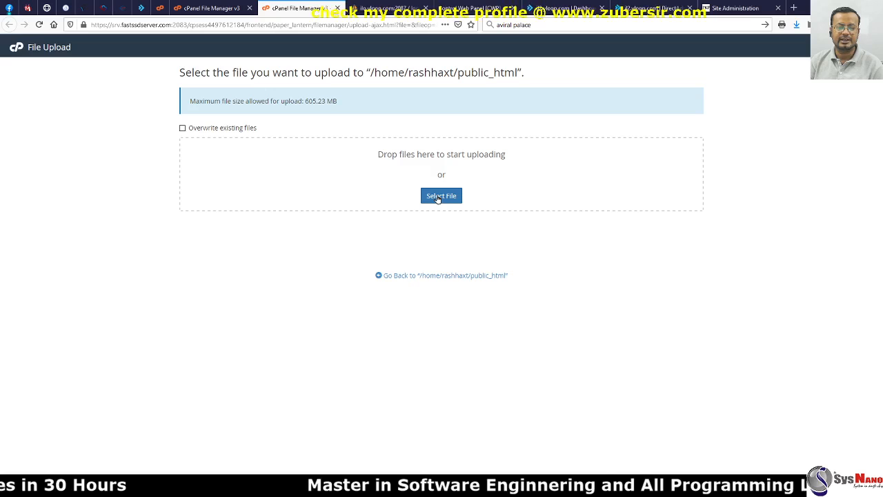
{"action": "left_click", "coordinate": [337, 8]}
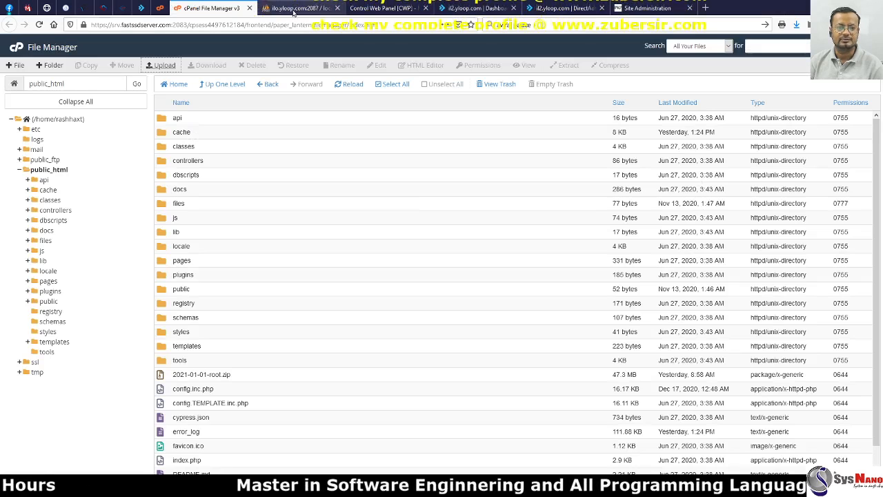
{"action": "left_click", "coordinate": [250, 9]}
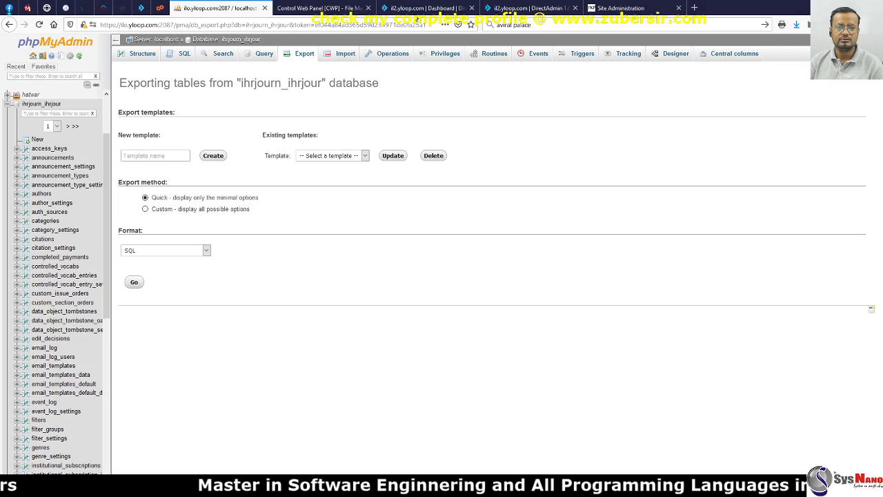
{"action": "left_click", "coordinate": [513, 8]}
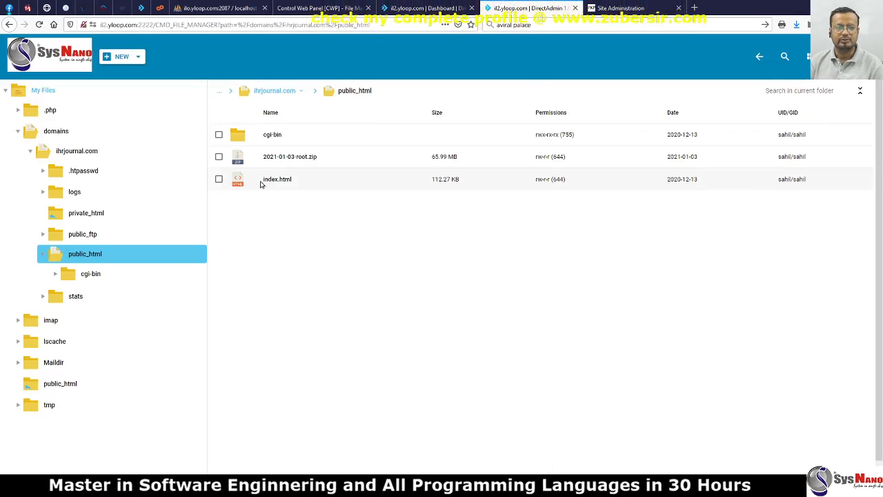
- Select 2021-01-03-root.zip in public_html and bring up its extraction options
{"action": "left_click", "coordinate": [219, 157]}
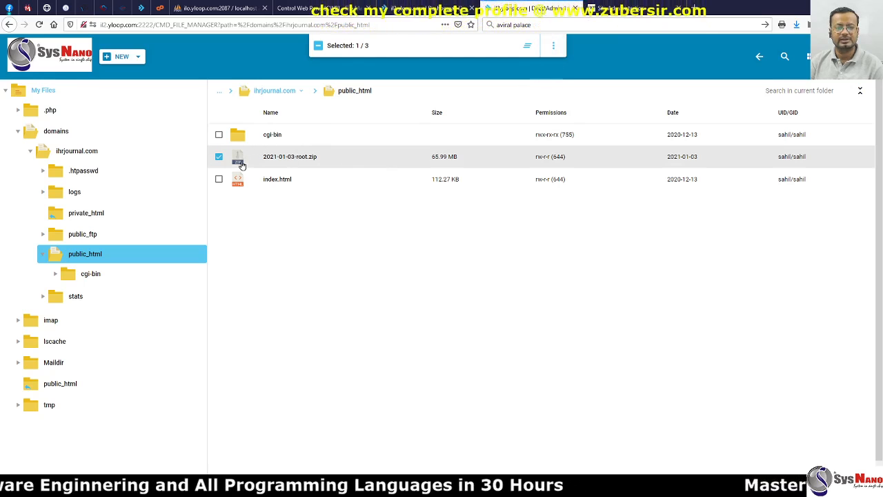
{"action": "right_click", "coordinate": [237, 162]}
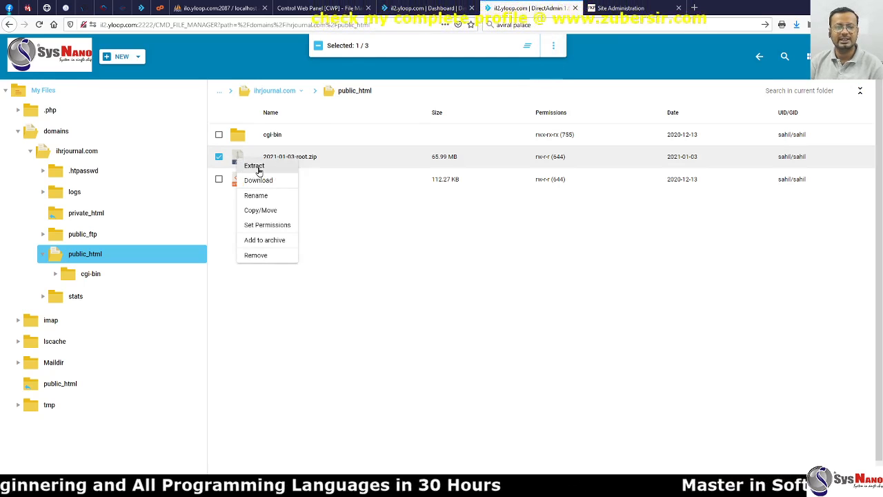
{"action": "left_click", "coordinate": [256, 168]}
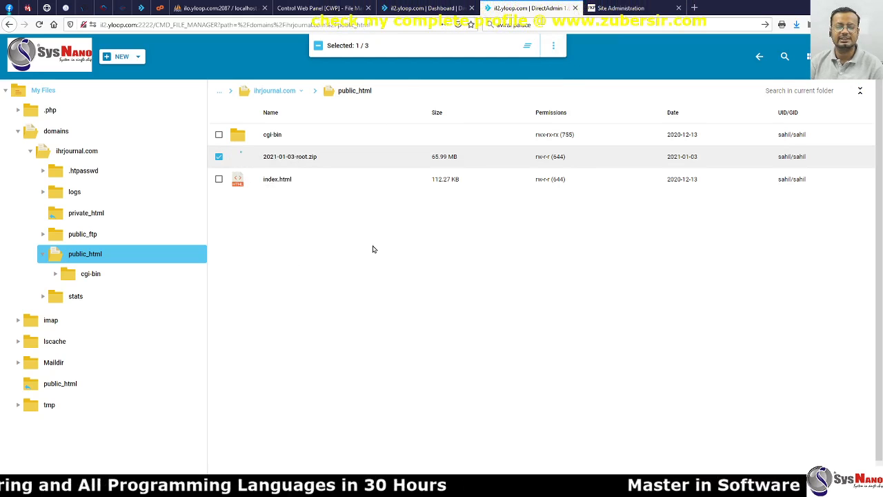
- Switch to cPanel's File Manager to examine how 2021-01-01-root.zip can be extracted, and check the CWP file manager
{"action": "left_click", "coordinate": [161, 7]}
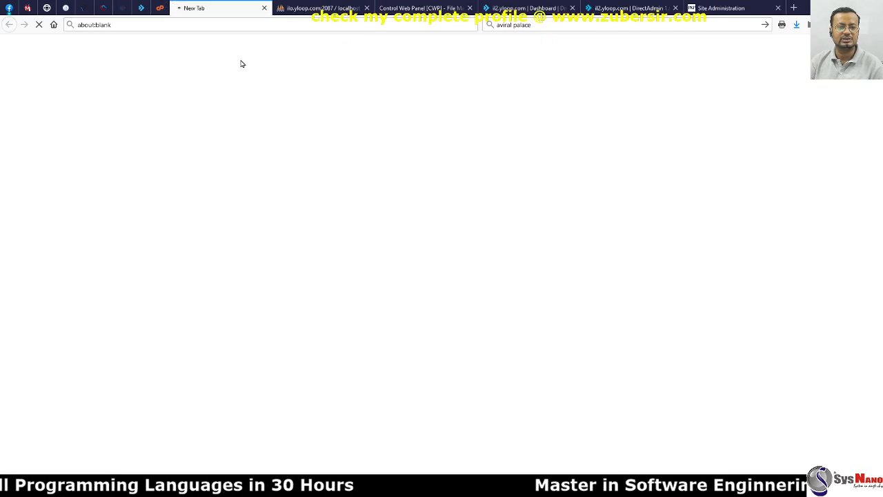
{"action": "left_click", "coordinate": [47, 169]}
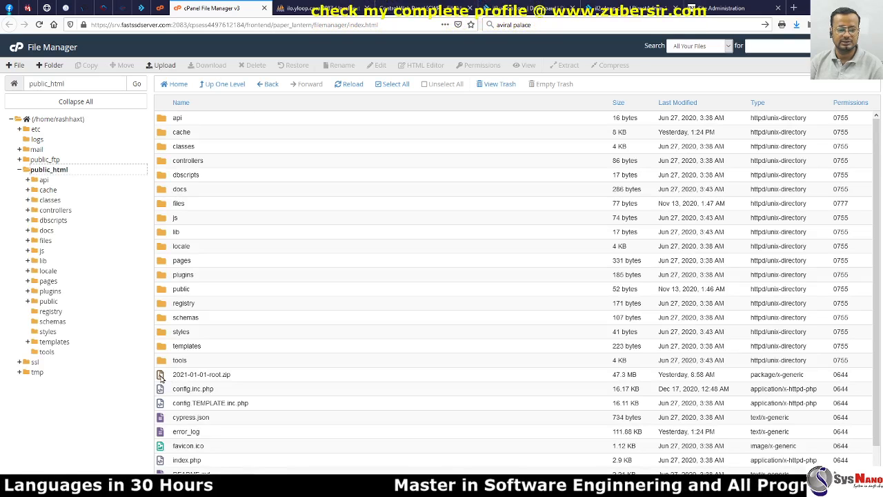
{"action": "left_click", "coordinate": [160, 377]}
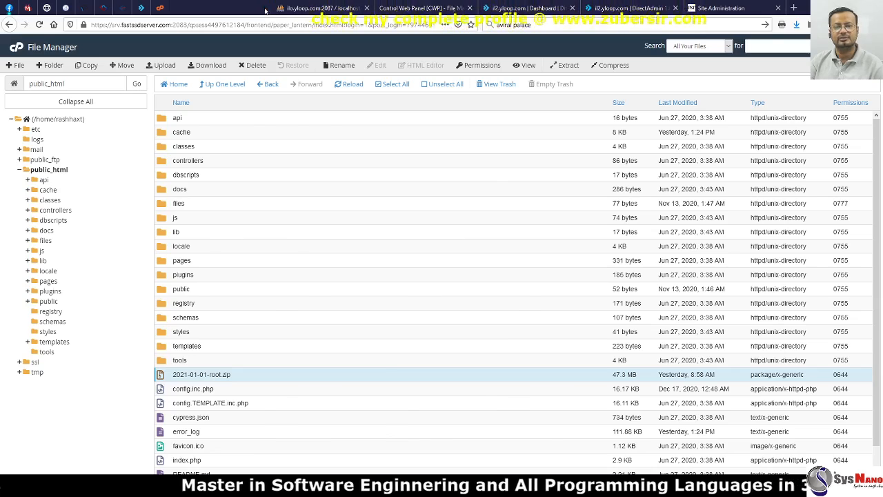
{"action": "left_click", "coordinate": [264, 10]}
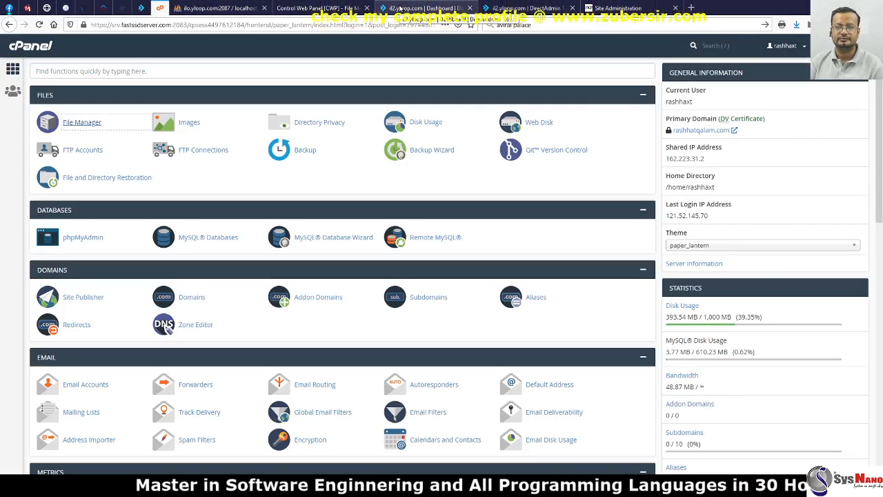
{"action": "left_click", "coordinate": [317, 8]}
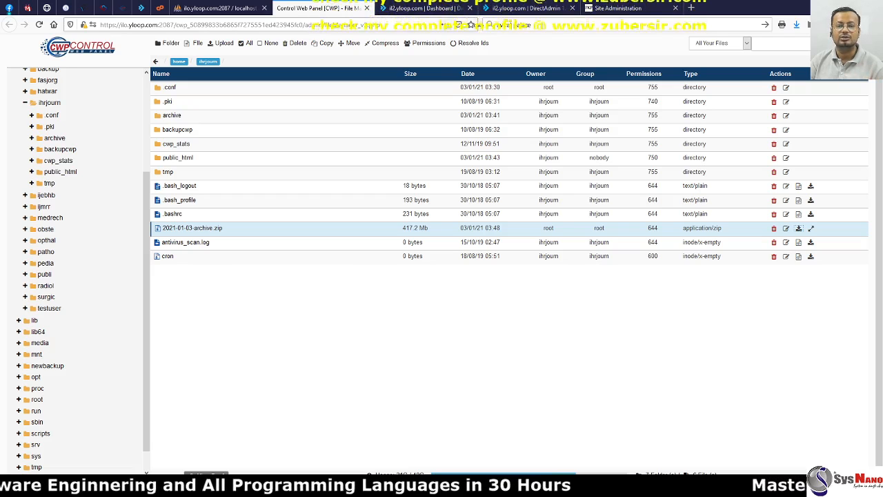
- Switch back to DirectAdmin and extract 2021-01-03-root.zip into ihrjournal.com's public_html folder
{"action": "left_click", "coordinate": [505, 9]}
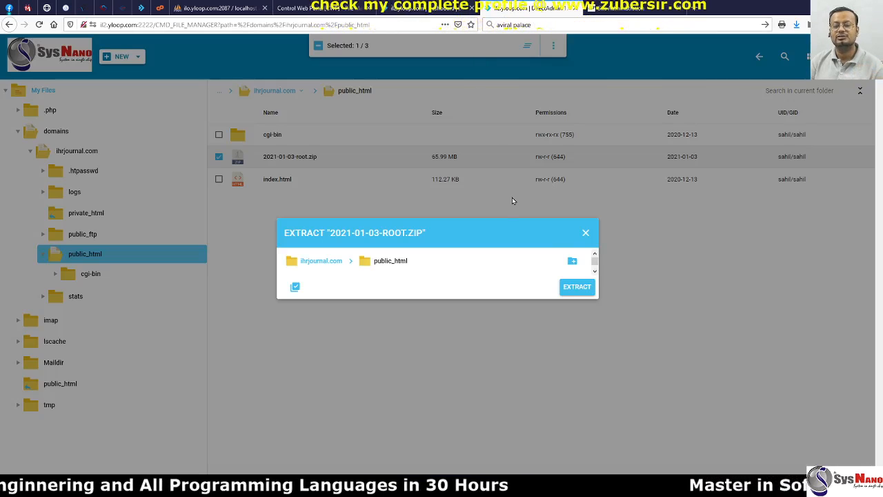
{"action": "left_click", "coordinate": [570, 294]}
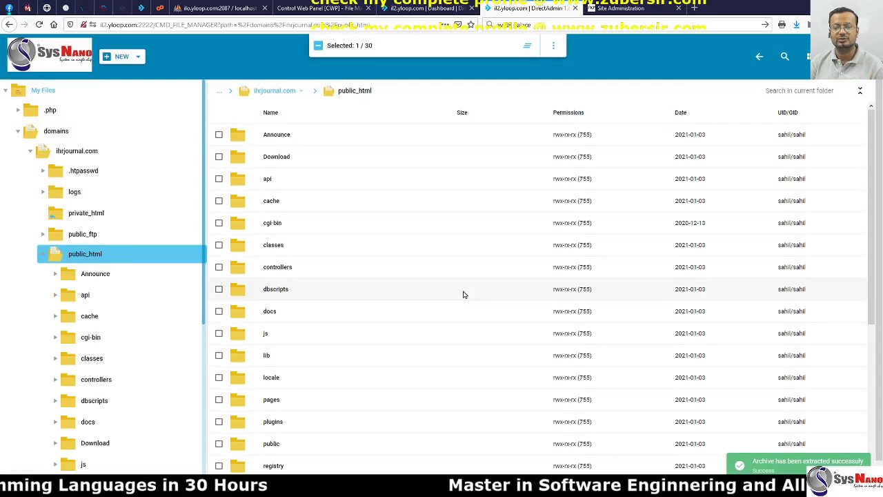
{"action": "scroll", "coordinate": [464, 294], "scroll_direction": "down", "scroll_amount": 5}
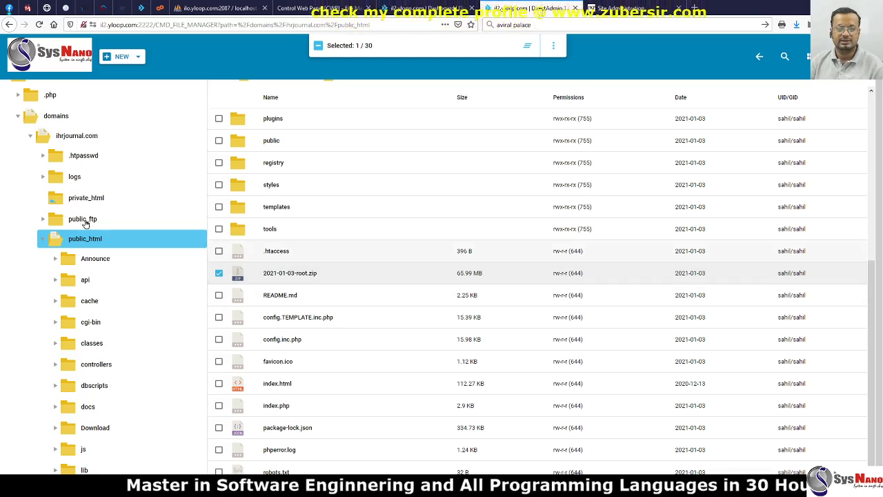
- Upload 2021-01-03-archive.zip to the ihrjournal.com folder, outside public_html
{"action": "left_click", "coordinate": [92, 141]}
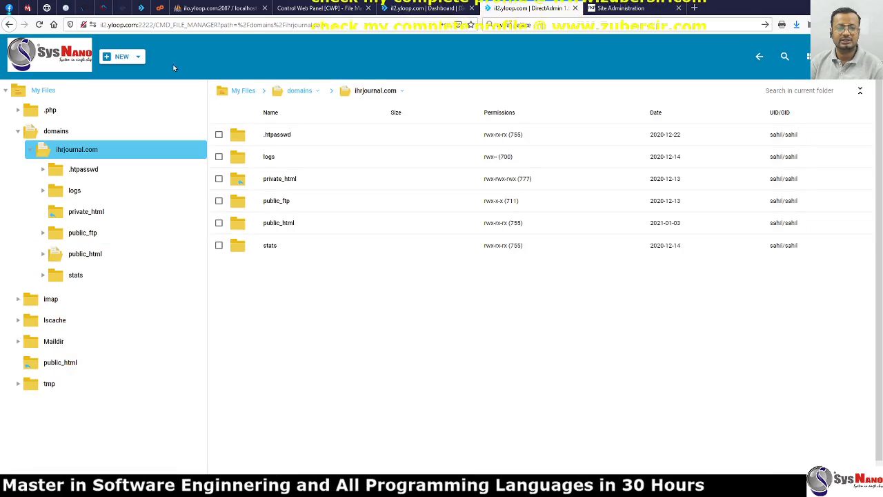
{"action": "left_click", "coordinate": [138, 58]}
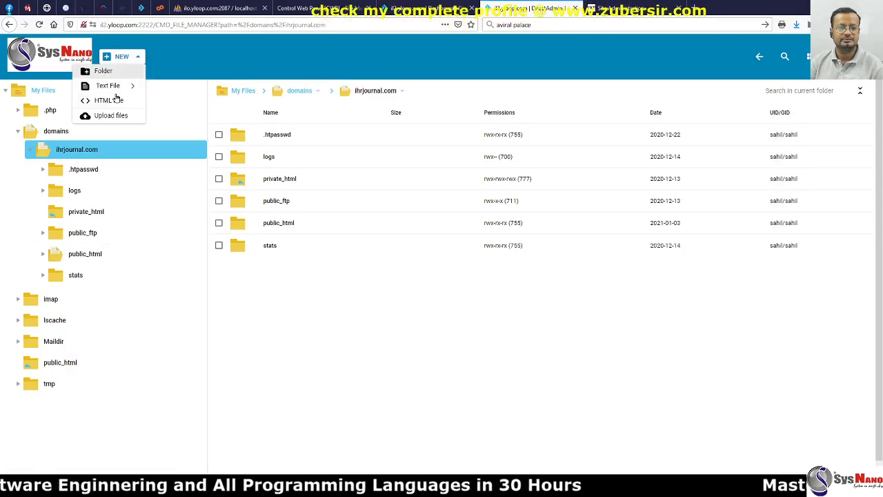
{"action": "left_click", "coordinate": [111, 115]}
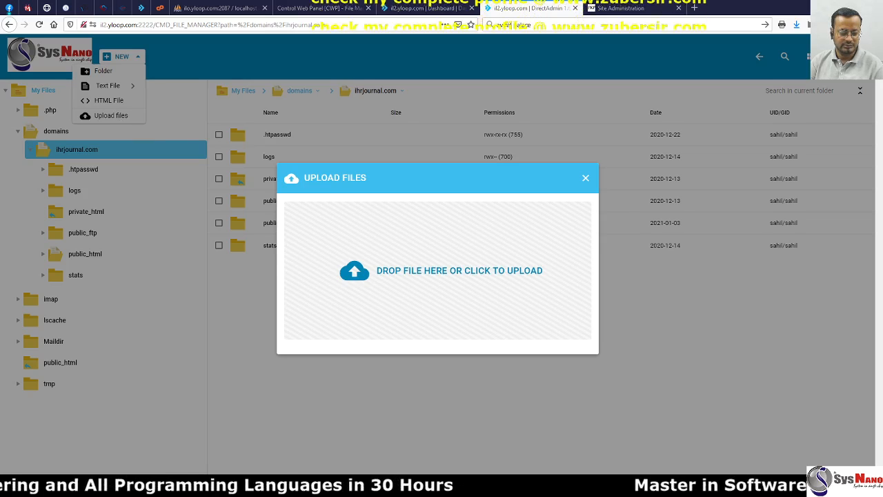
{"action": "left_click_drag", "start_coordinate": [172, 129], "coordinate": [478, 287]}
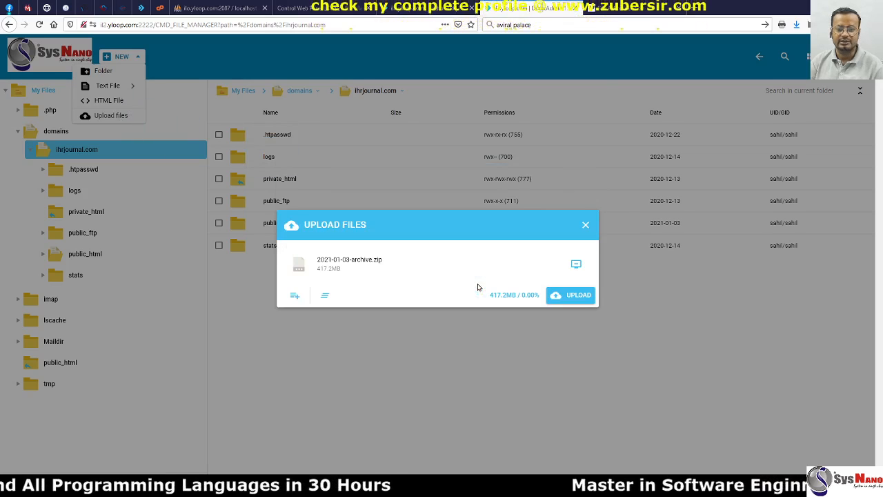
{"action": "left_click", "coordinate": [573, 297]}
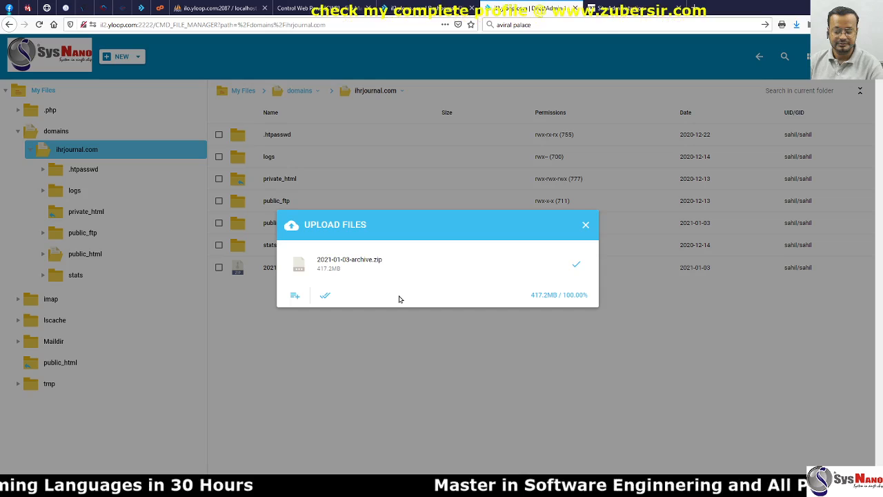
{"action": "left_click", "coordinate": [586, 228]}
- Extract 2021-01-03-archive.zip into the /domains/ihrjournal.com folder
{"action": "left_click", "coordinate": [238, 270]}
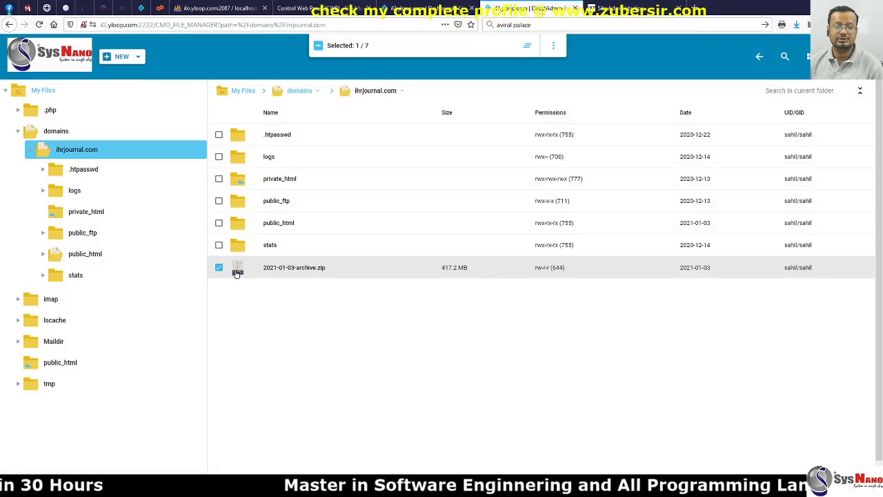
{"action": "double_click", "coordinate": [236, 273]}
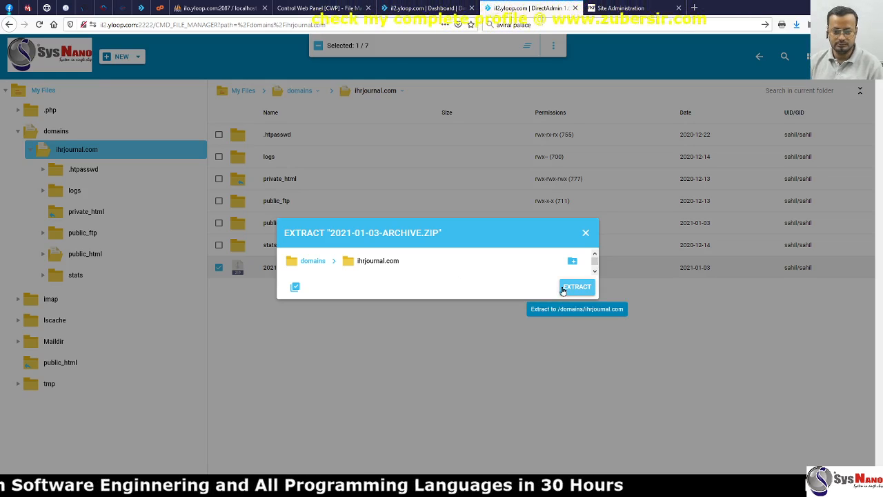
{"action": "left_click", "coordinate": [563, 290]}
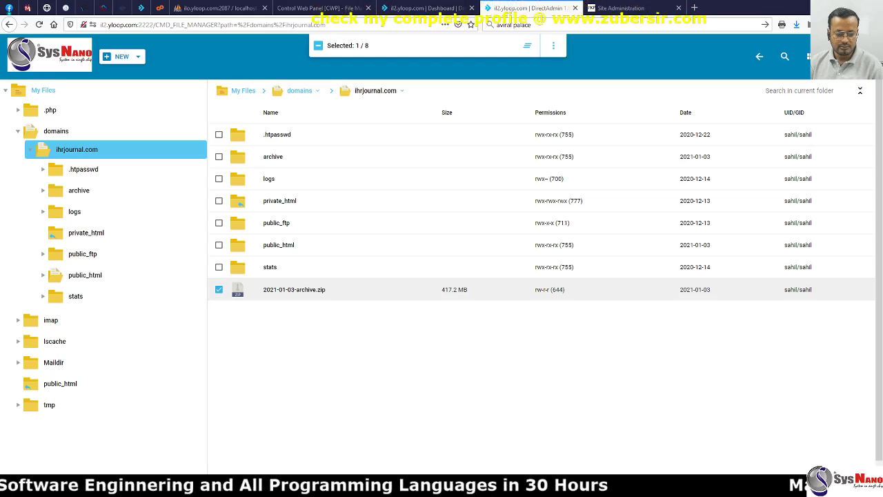
- Close the config.inc.php Notepad window and the DirectAdmin file manager page
{"action": "key", "text": "alt+Tab"}
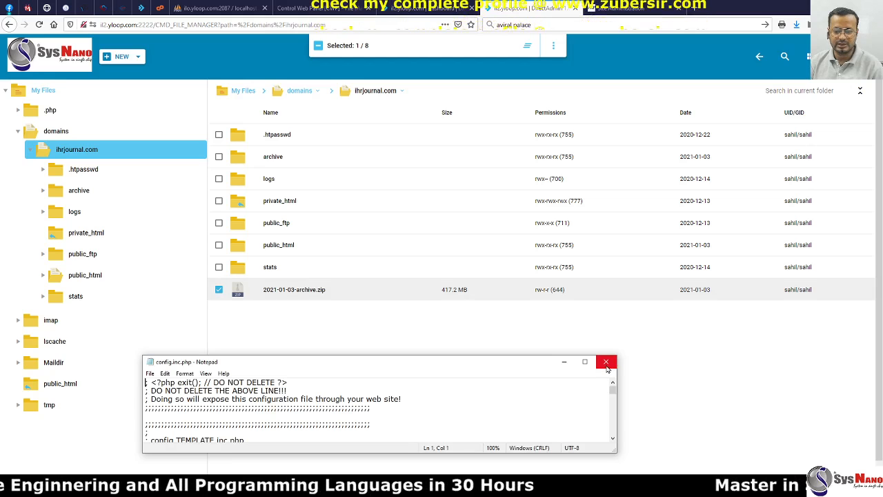
{"action": "left_click", "coordinate": [606, 362]}
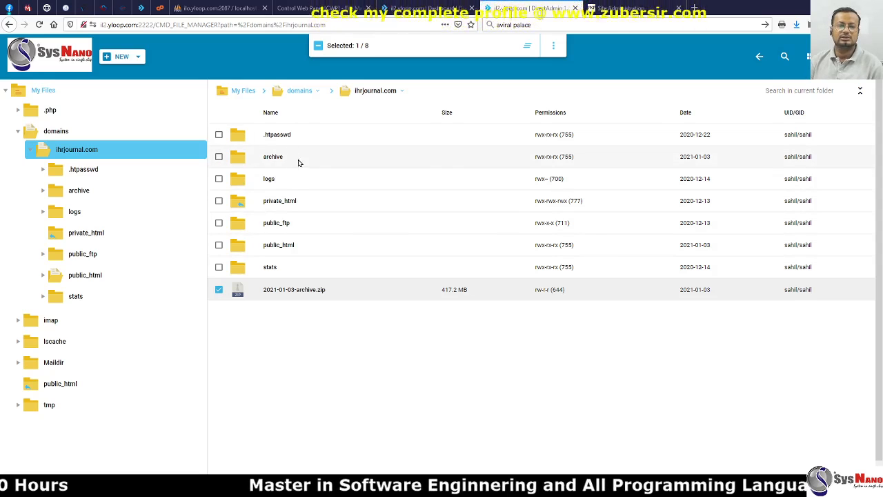
{"action": "left_click", "coordinate": [576, 8]}
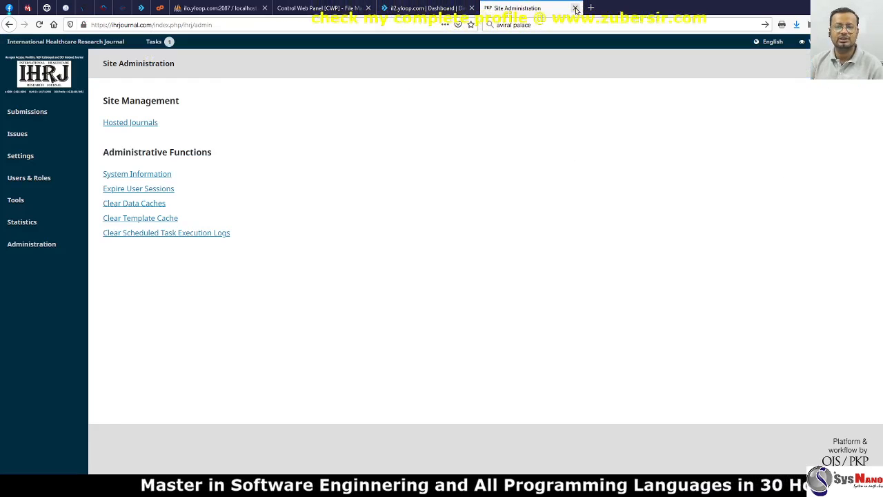
- Switch to DirectAdmin and open the form for creating a new MySQL database from MySQL Management
{"action": "left_click", "coordinate": [424, 7]}
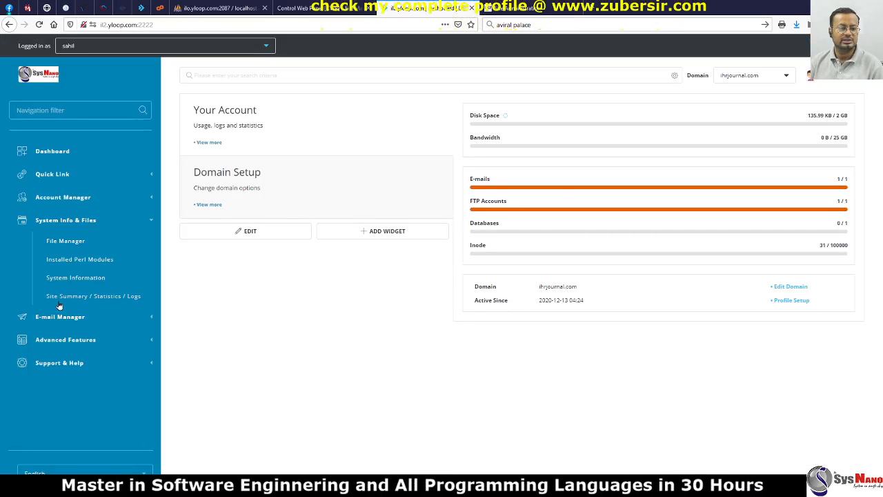
{"action": "left_click", "coordinate": [55, 153]}
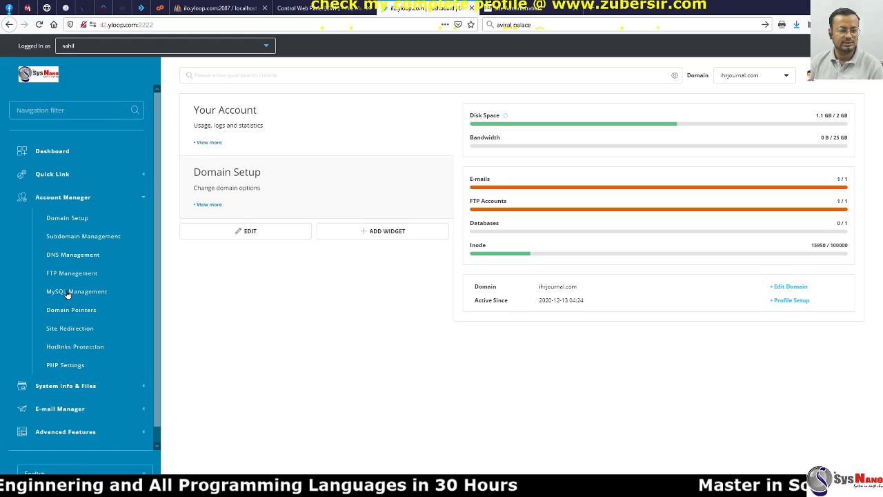
{"action": "left_click", "coordinate": [68, 293]}
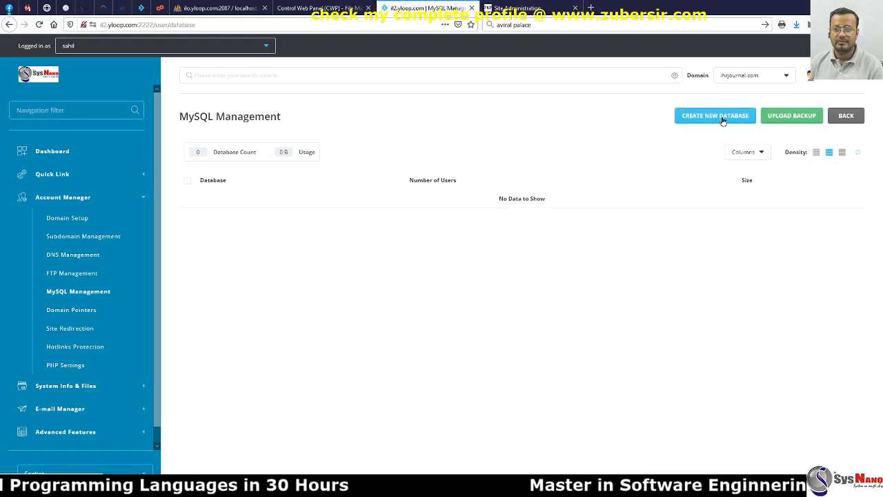
{"action": "left_click", "coordinate": [723, 120]}
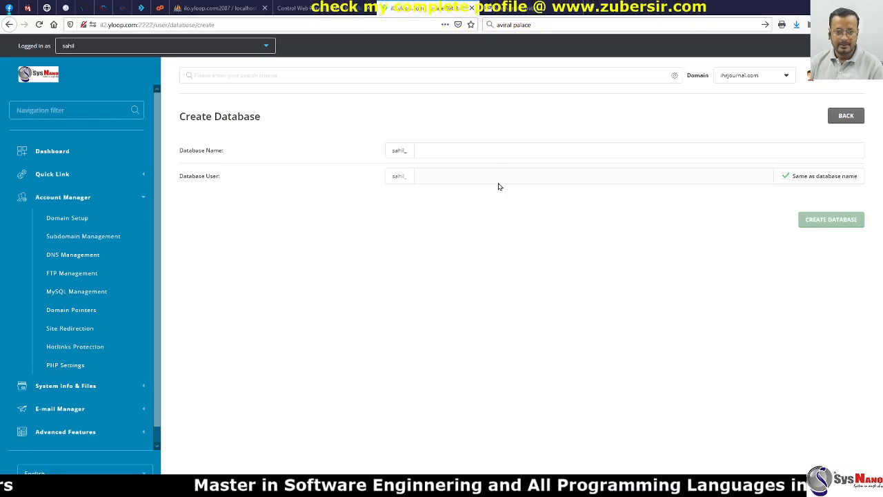
- Create the database ihrjourn with a database user of the same name and a randomly generated database password, and dismiss the summary
{"action": "left_click", "coordinate": [491, 153]}
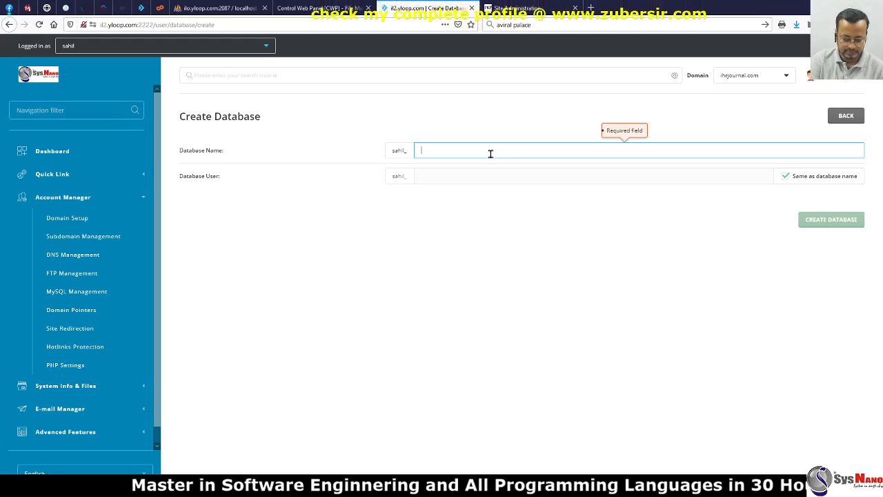
{"action": "type", "text": "ihr"}
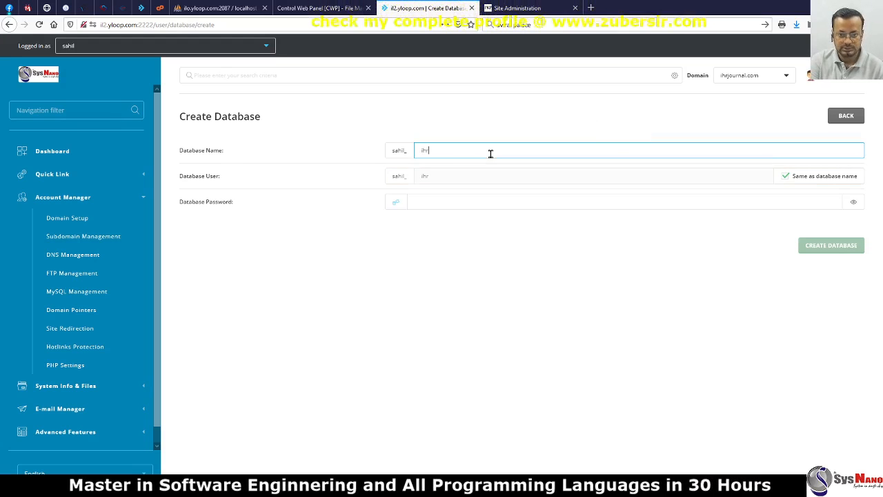
{"action": "type", "text": "journ"}
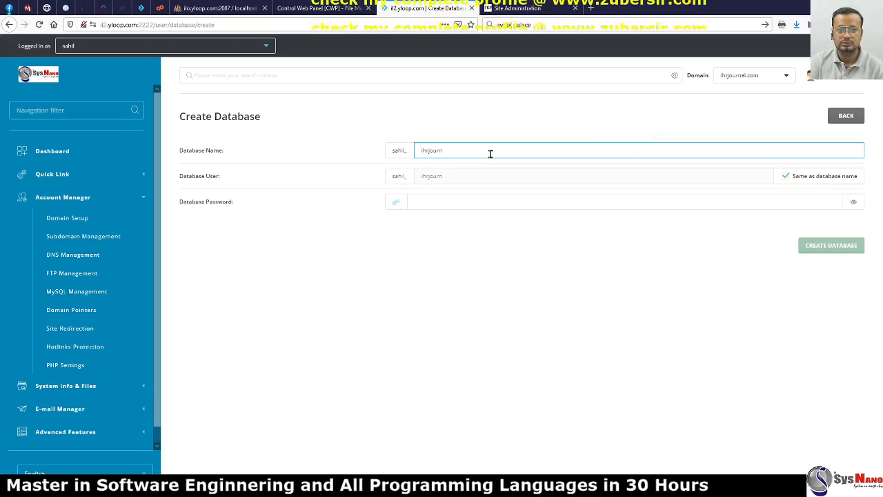
{"action": "key", "text": "Tab"}
{"action": "key", "text": "Tab"}
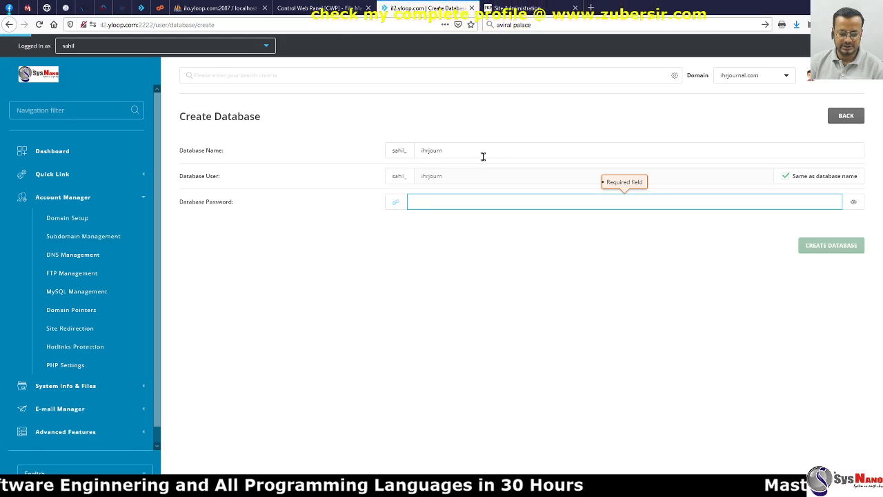
{"action": "key", "text": "Tab"}
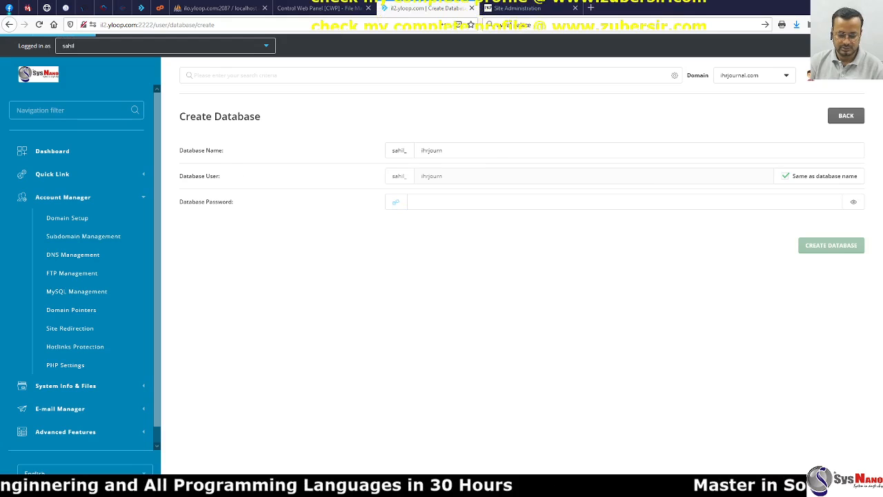
{"action": "left_click", "coordinate": [396, 207]}
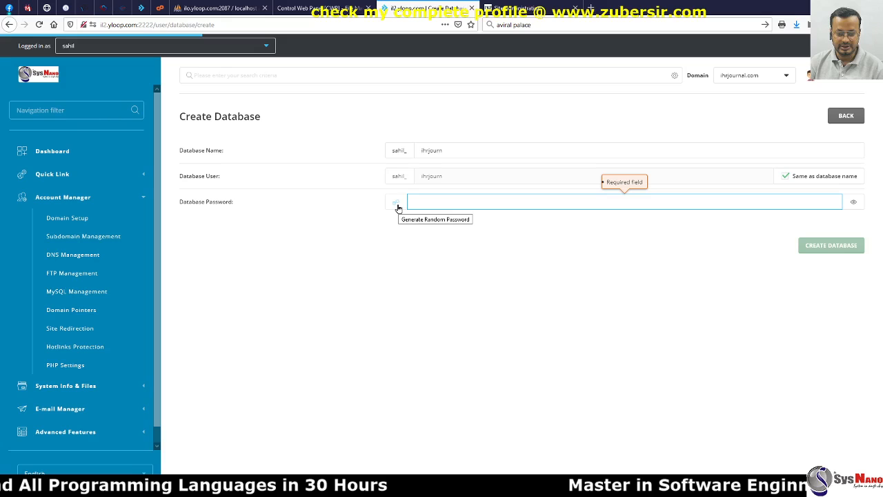
{"action": "left_click", "coordinate": [398, 207]}
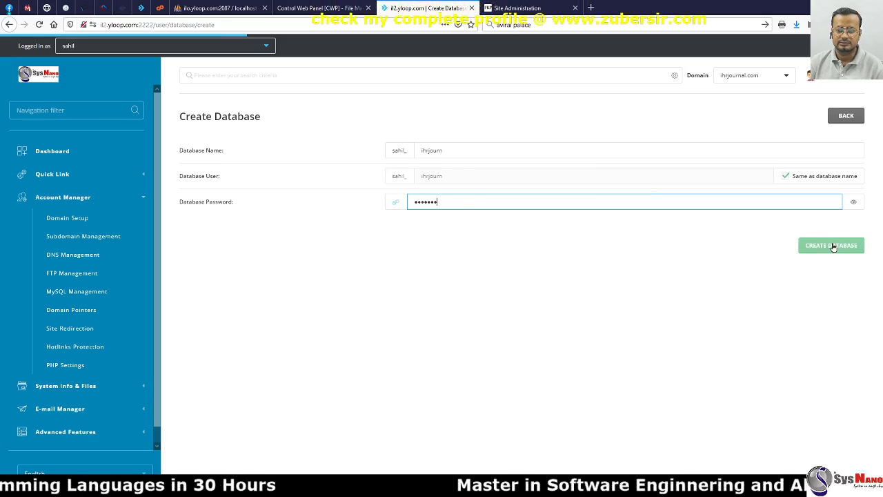
{"action": "left_click", "coordinate": [832, 247]}
{"action": "double_click", "coordinate": [443, 256]}
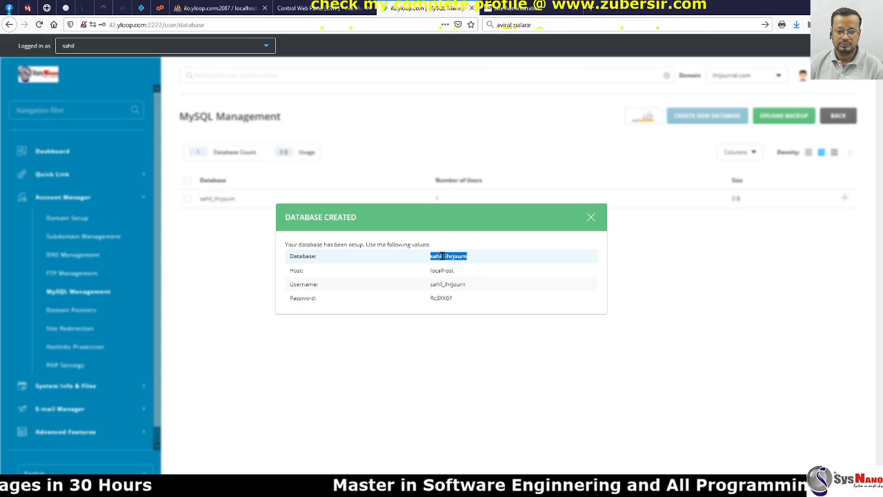
{"action": "key", "text": "Escape"}
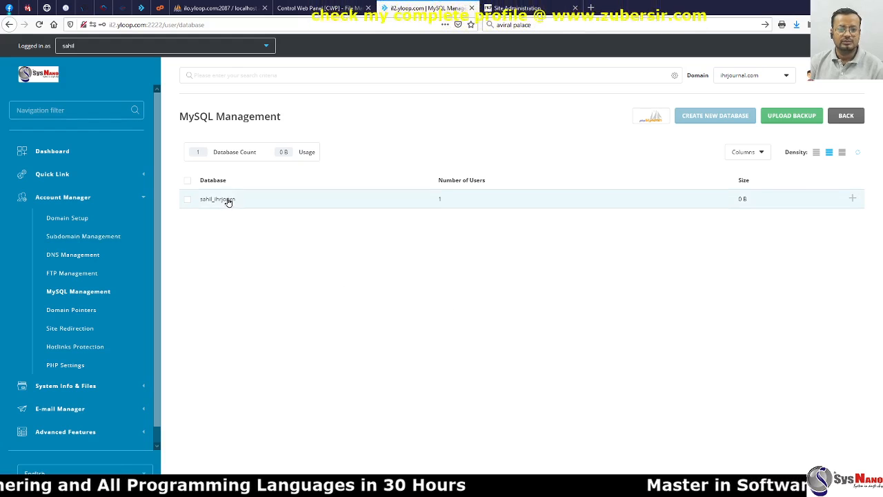
- Open phpMyAdmin from DirectAdmin and go to the import page of the new ihrjourn database
{"action": "left_click", "coordinate": [853, 200]}
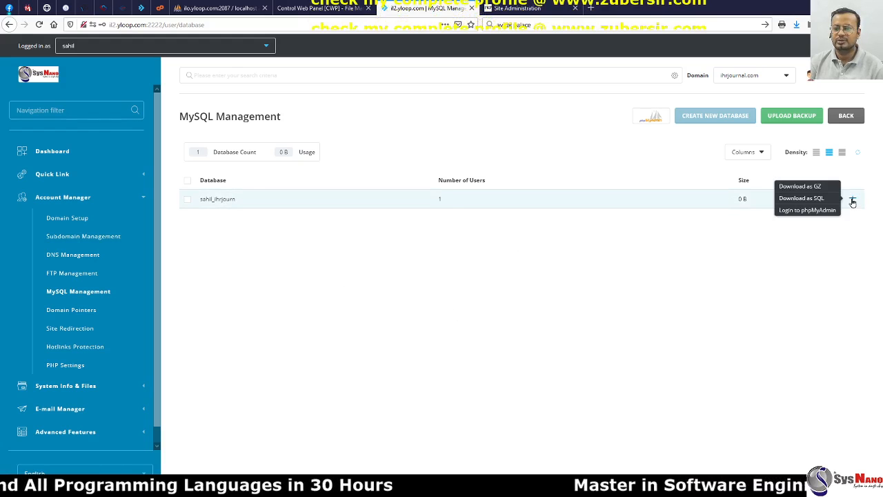
{"action": "left_click", "coordinate": [753, 251]}
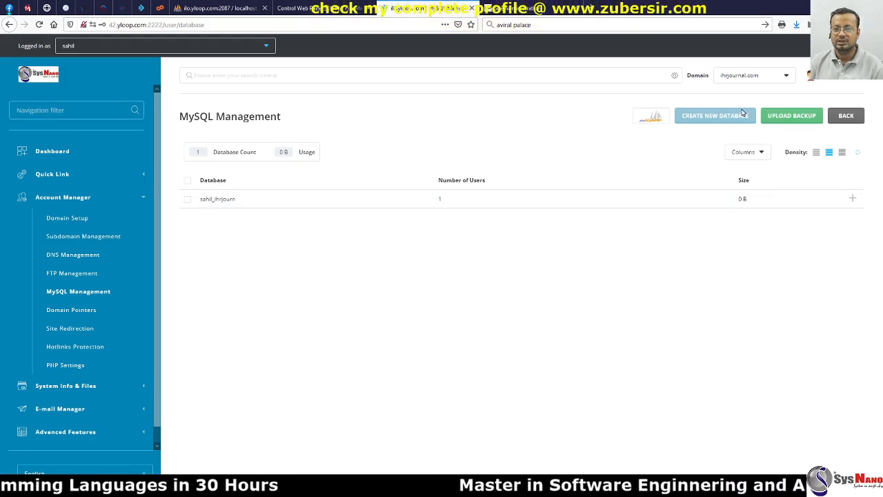
{"action": "left_click", "coordinate": [646, 120]}
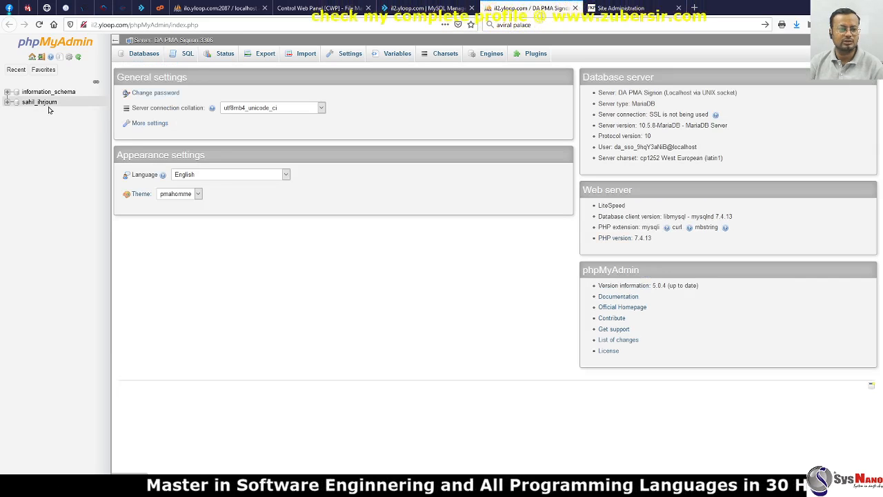
{"action": "left_click", "coordinate": [48, 104]}
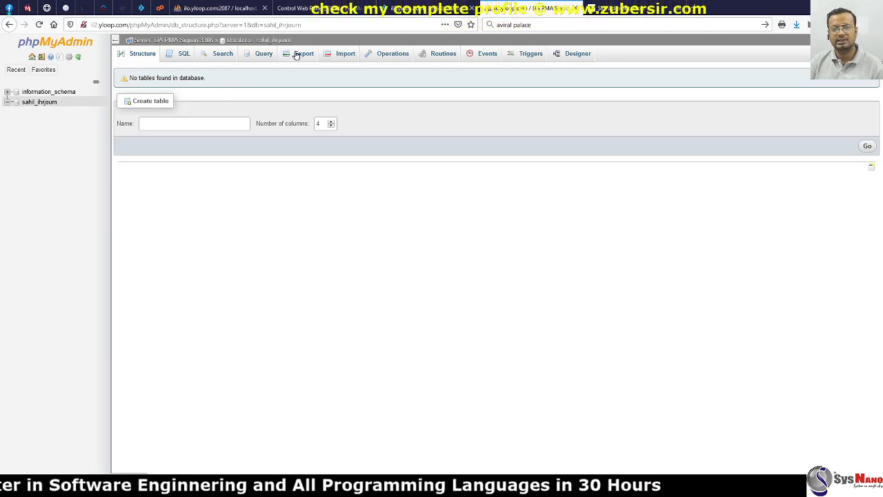
{"action": "left_click", "coordinate": [344, 54]}
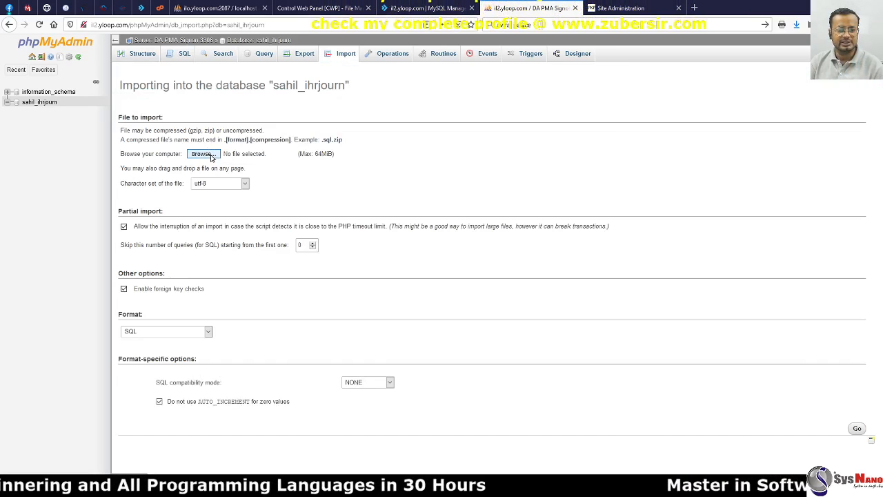
- Import ihrjourn_ihrjour.sql from the 2021-01-03-backup folder on the WEB (E:) drive into the new database, using the default SQL options
{"action": "left_click", "coordinate": [210, 158]}
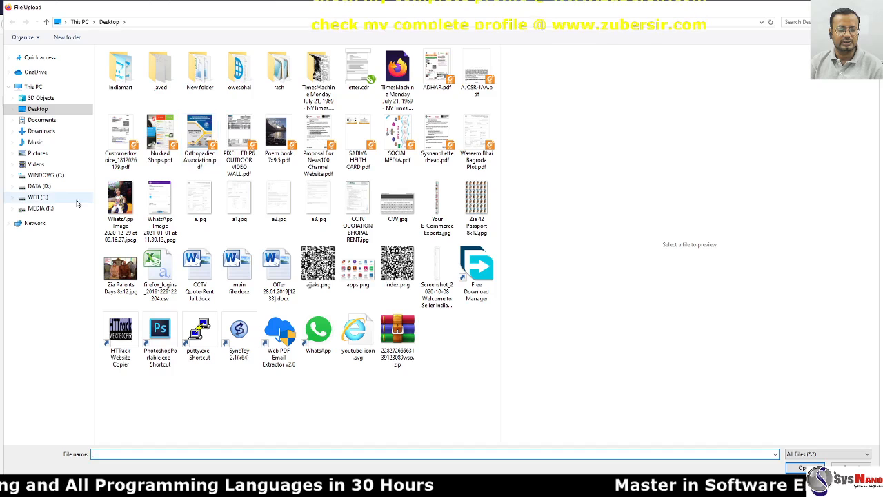
{"action": "left_click", "coordinate": [36, 198]}
{"action": "scroll", "coordinate": [172, 207], "scroll_direction": "down", "scroll_amount": 12}
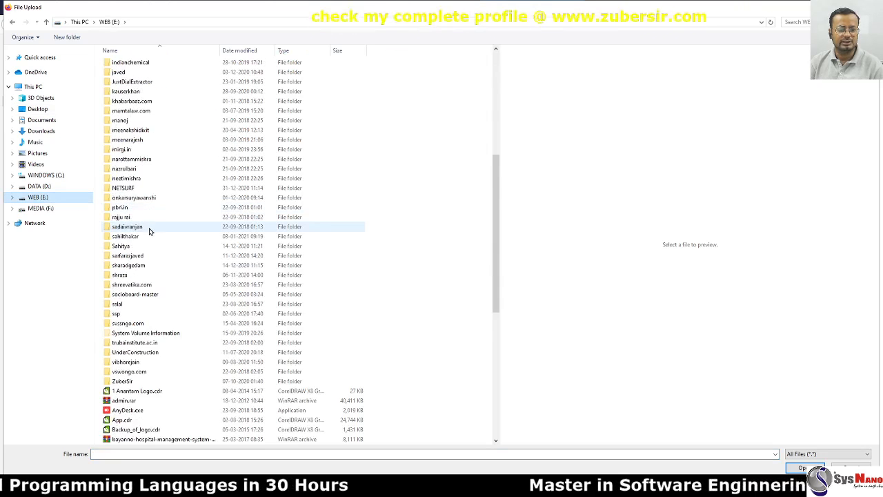
{"action": "double_click", "coordinate": [126, 149]}
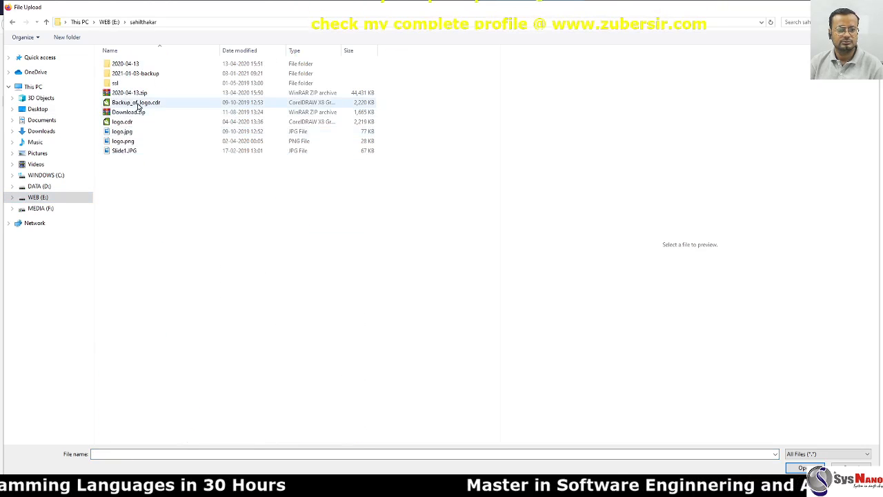
{"action": "double_click", "coordinate": [138, 77]}
{"action": "left_click", "coordinate": [129, 89]}
{"action": "left_click", "coordinate": [131, 91]}
{"action": "key", "text": "Escape"}
{"action": "key", "text": "Escape"}
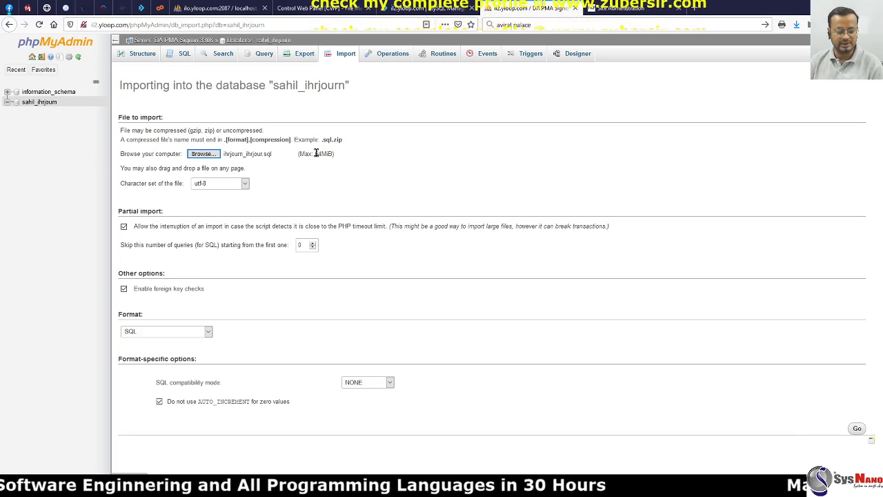
{"action": "left_click", "coordinate": [83, 487]}
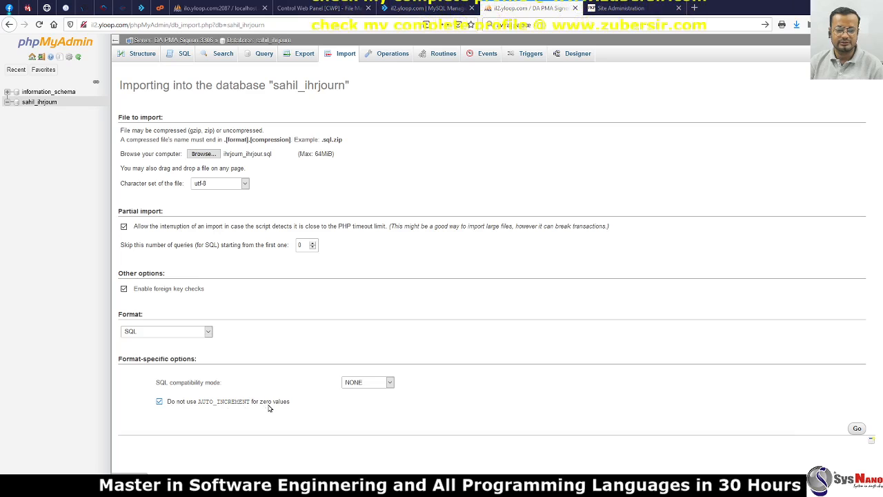
{"action": "left_click", "coordinate": [857, 428]}
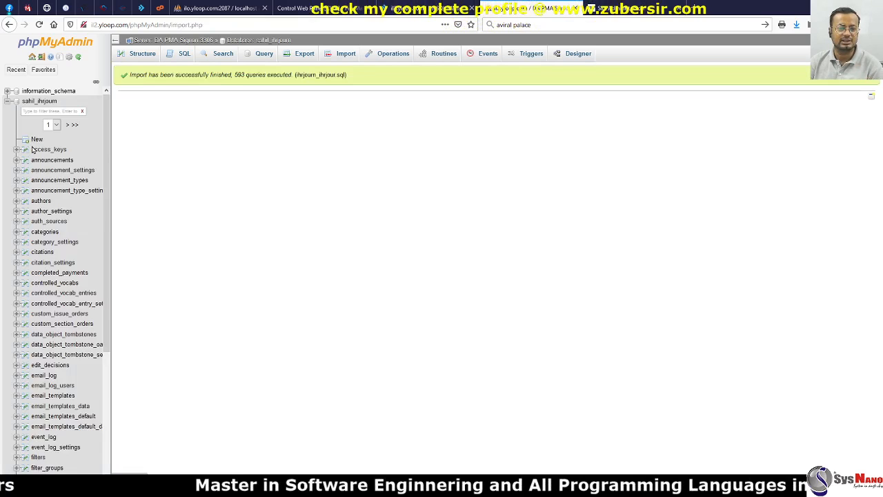
- Check the imported tables by going through the database's table list up to page 3
{"action": "scroll", "coordinate": [32, 149], "scroll_direction": "down", "scroll_amount": 5}
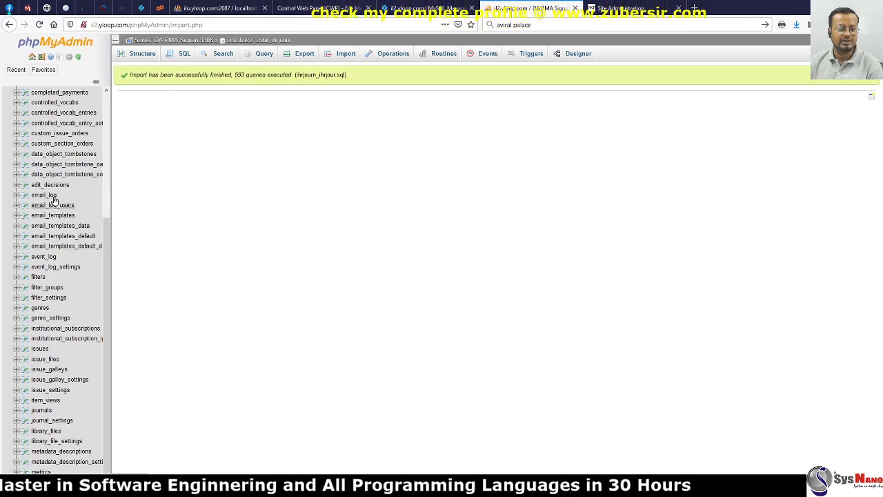
{"action": "scroll", "coordinate": [54, 201], "scroll_direction": "up", "scroll_amount": 5}
{"action": "left_click", "coordinate": [54, 125]}
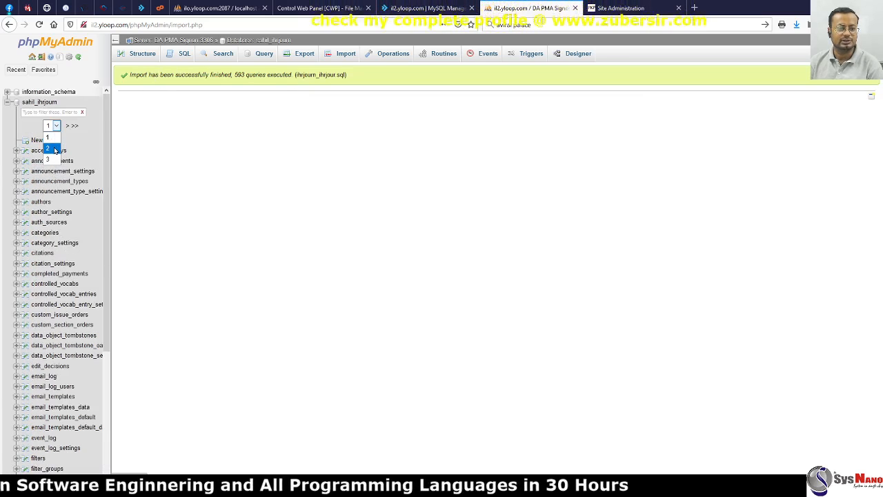
{"action": "left_click", "coordinate": [49, 149]}
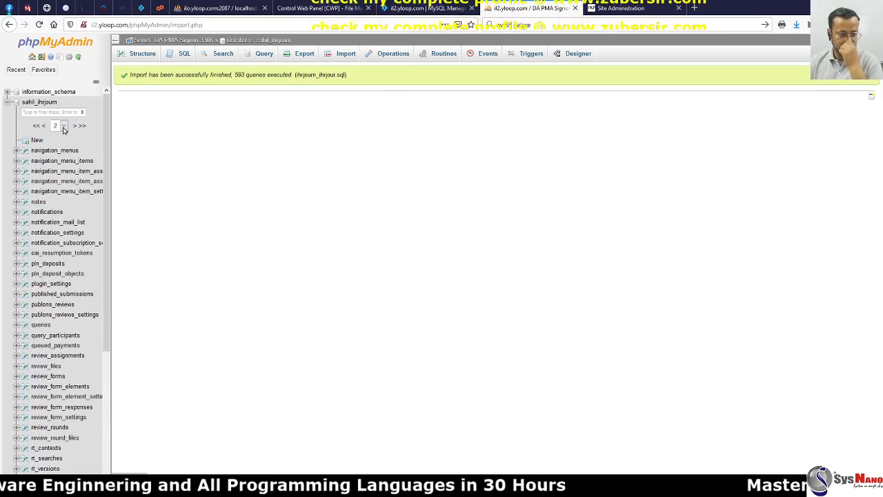
{"action": "left_click", "coordinate": [63, 127]}
{"action": "left_click", "coordinate": [59, 159]}
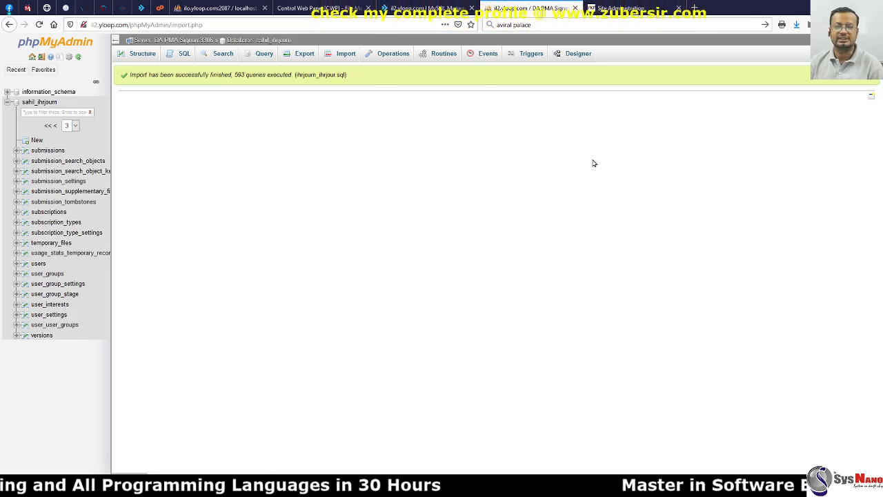
- Close the new server's phpMyAdmin page and return to MySQL Management in DirectAdmin
{"action": "left_click", "coordinate": [415, 6]}
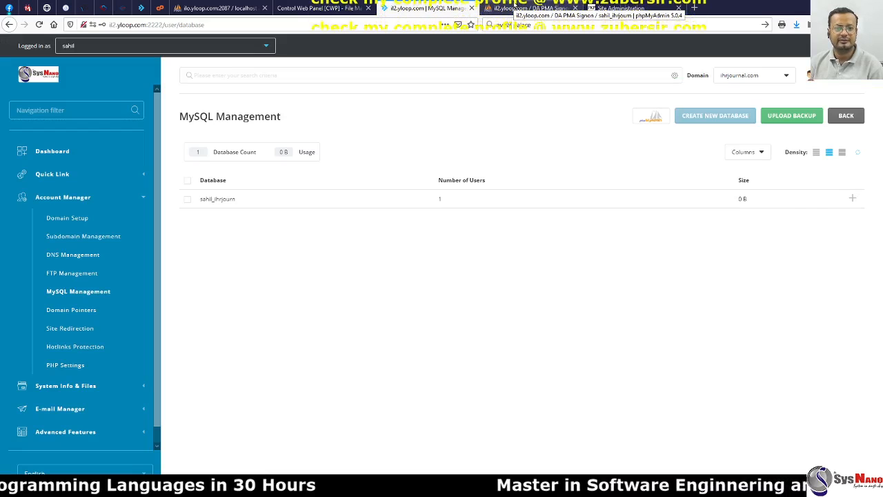
{"action": "left_click", "coordinate": [514, 7]}
{"action": "left_click", "coordinate": [575, 8]}
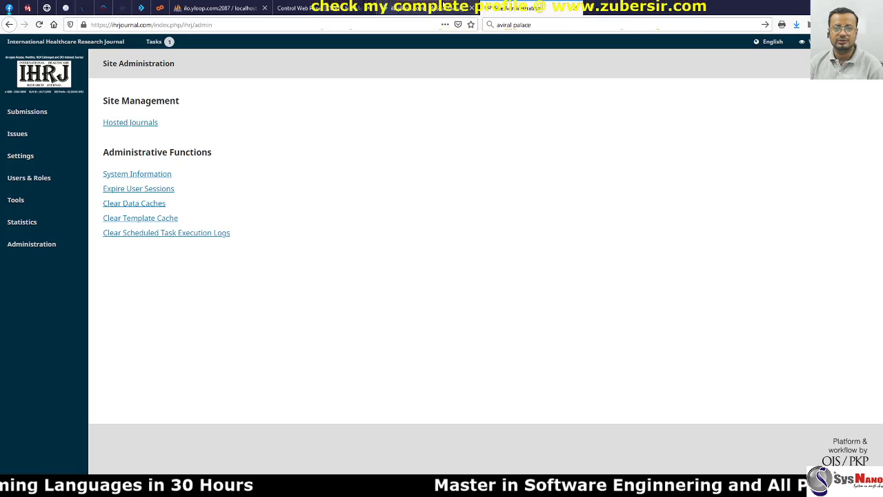
{"action": "left_click", "coordinate": [428, 6]}
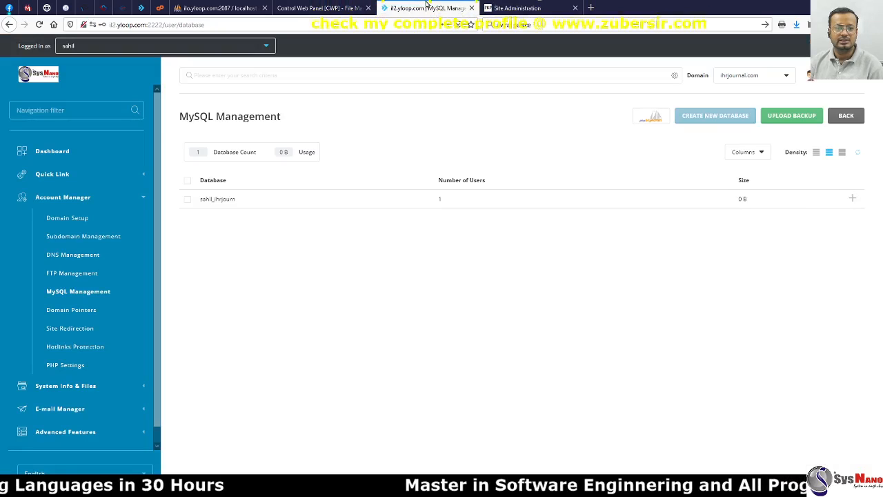
- Switch to the SysNano hosting control panel and review the DNS zone records of ihrjournal.com
{"action": "left_click", "coordinate": [121, 8]}
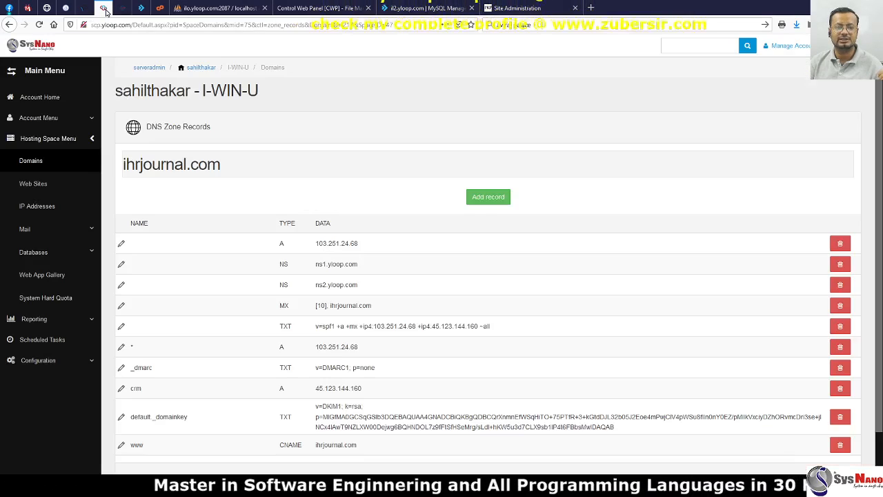
{"action": "left_click", "coordinate": [106, 10]}
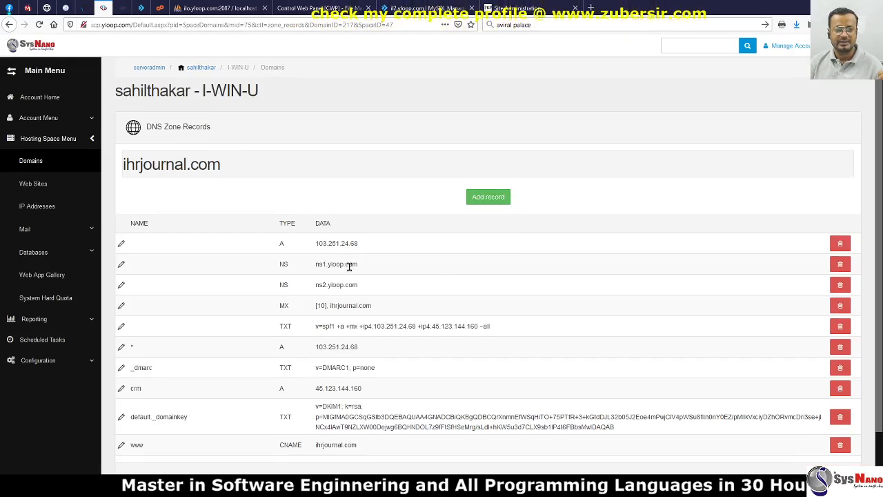
{"action": "scroll", "coordinate": [350, 267], "scroll_direction": "down", "scroll_amount": 1}
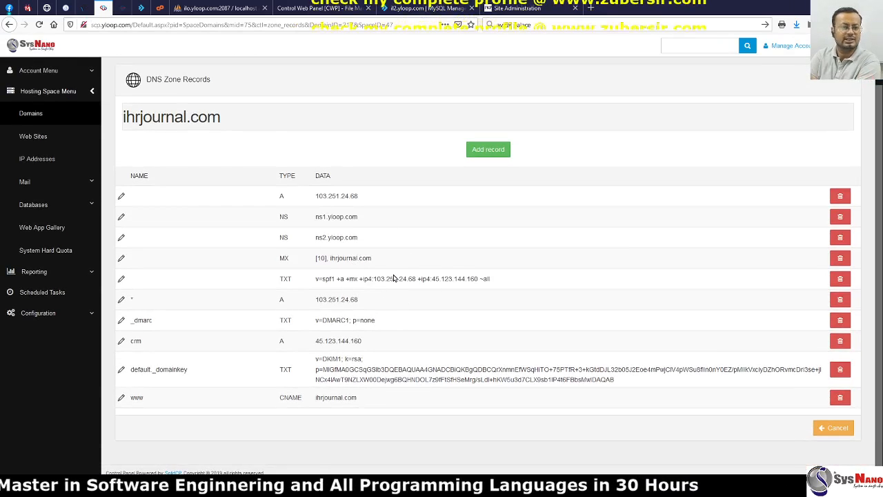
- Close the old server's phpMyAdmin export page and open the Domains list in cPanel
{"action": "left_click", "coordinate": [219, 10]}
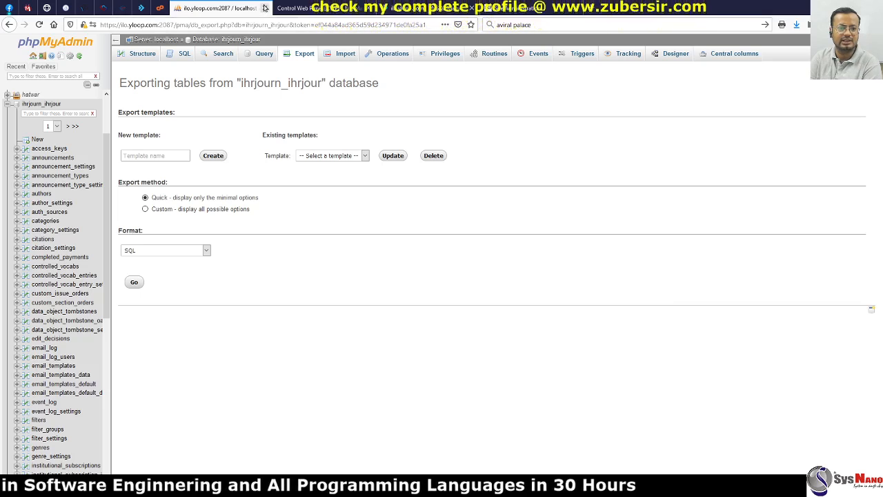
{"action": "left_click", "coordinate": [264, 8]}
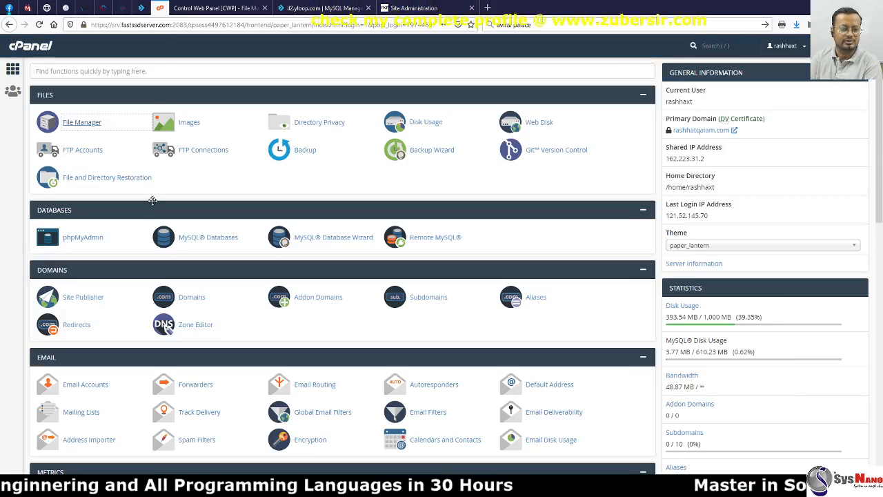
{"action": "scroll", "coordinate": [97, 272], "scroll_direction": "down", "scroll_amount": 1}
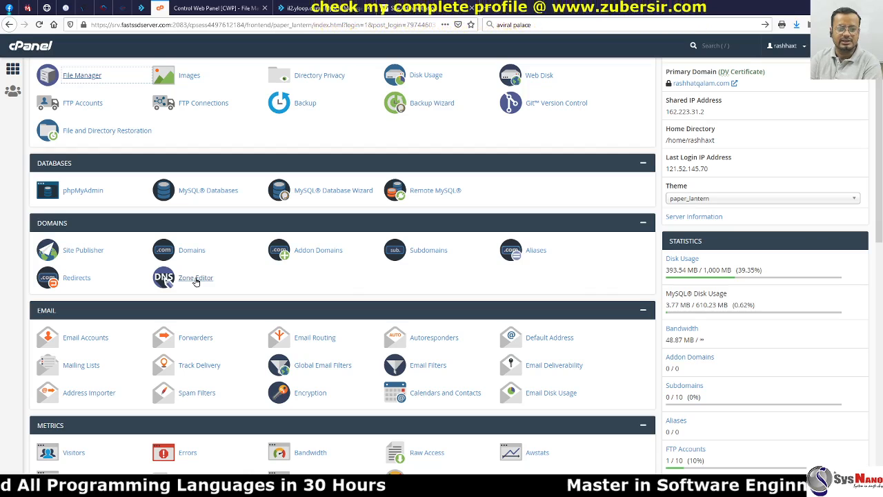
{"action": "left_click", "coordinate": [191, 251]}
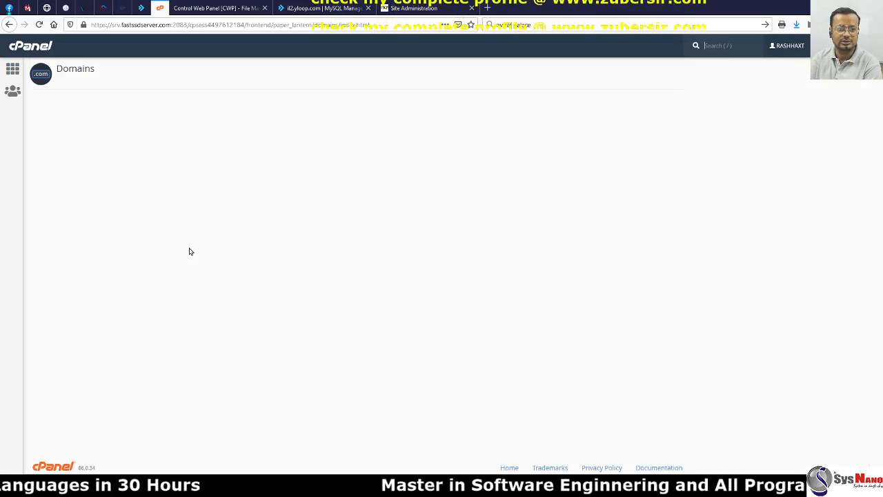
- Open the DNS zone records of rashhatqalam.com in cPanel, filter them to A records, and close the Zone Editor
{"action": "left_click", "coordinate": [121, 8]}
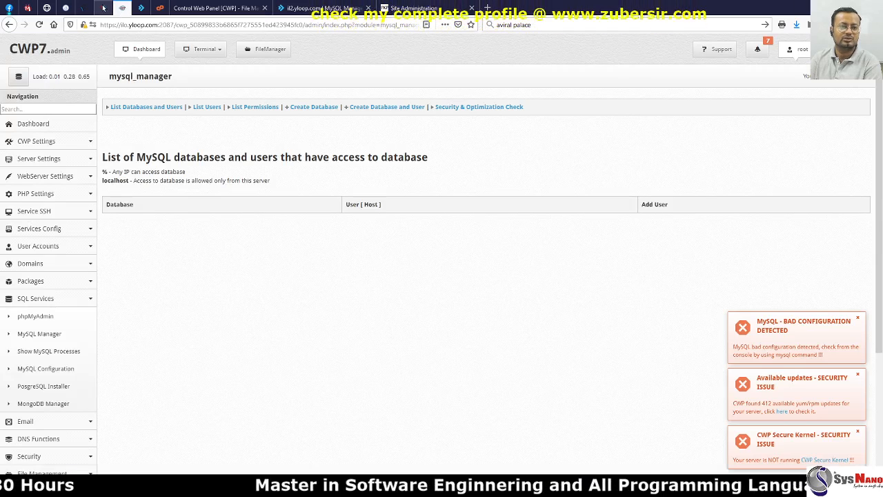
{"action": "left_click", "coordinate": [103, 8]}
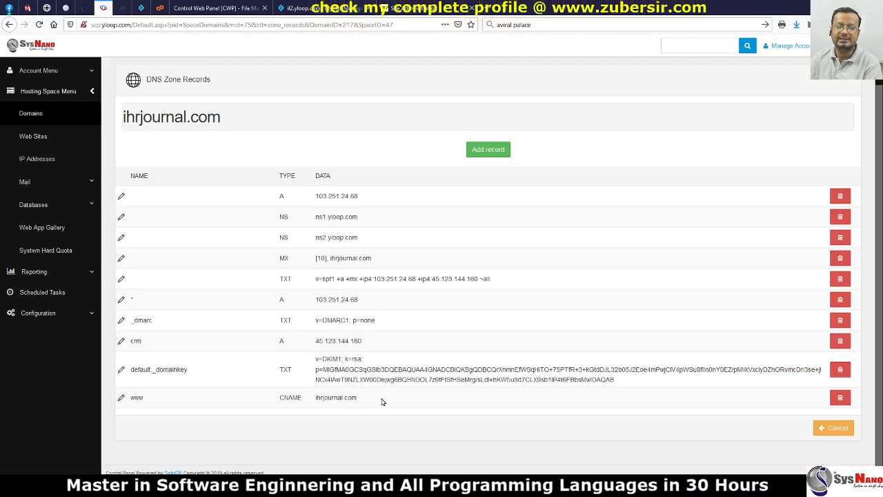
{"action": "left_click", "coordinate": [161, 7]}
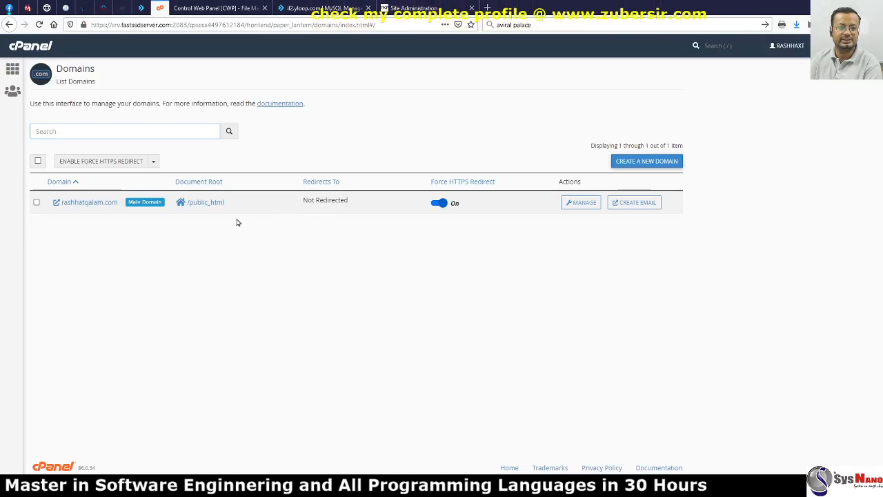
{"action": "left_click", "coordinate": [584, 203]}
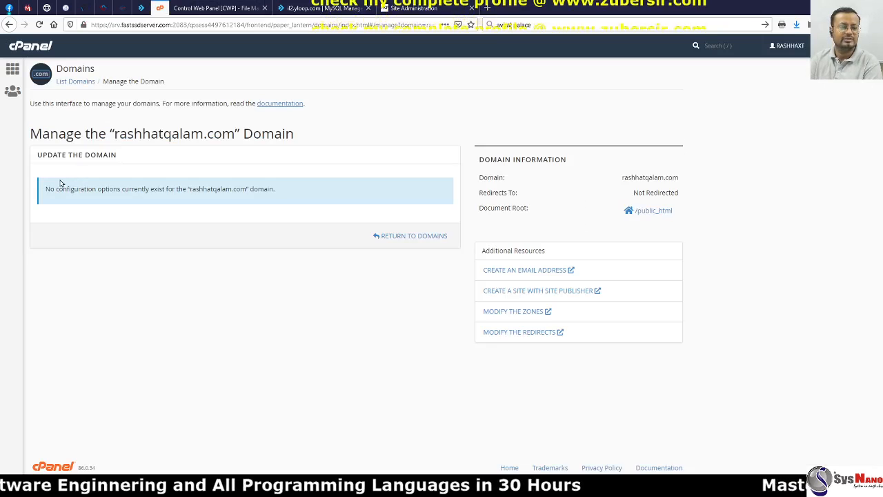
{"action": "left_click", "coordinate": [526, 312]}
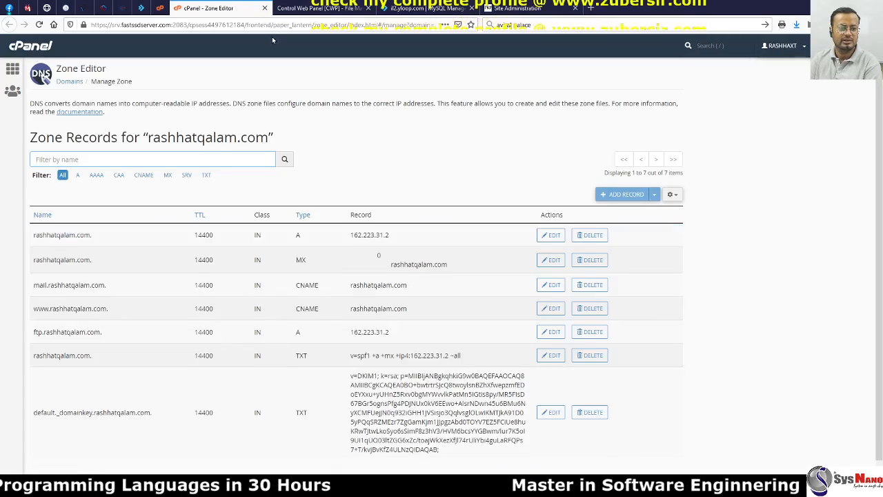
{"action": "left_click", "coordinate": [78, 176]}
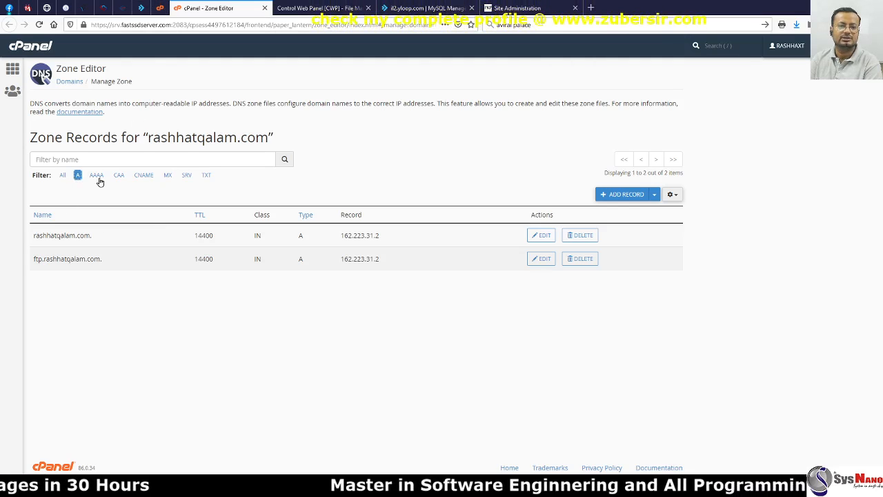
{"action": "left_click", "coordinate": [264, 7]}
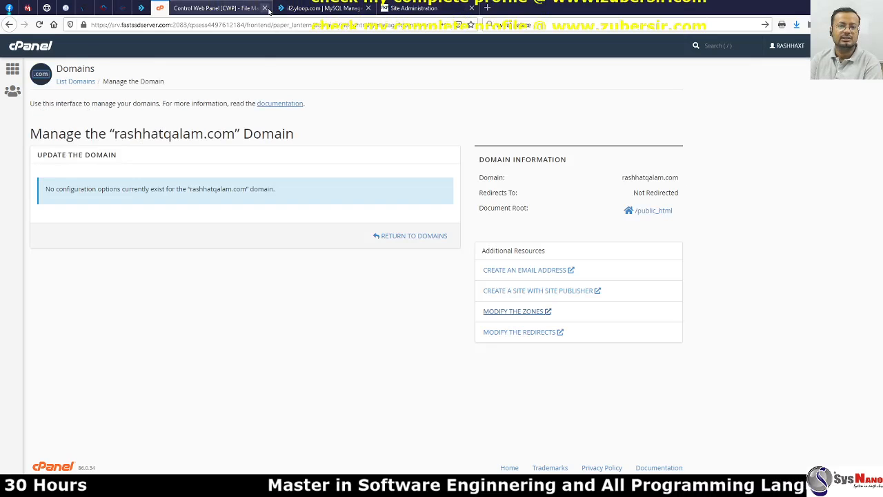
- Return to the ihrjournal.com zone records in the SysNano hosting panel and compare its unnamed A record with the www CNAME record
{"action": "left_click", "coordinate": [103, 7]}
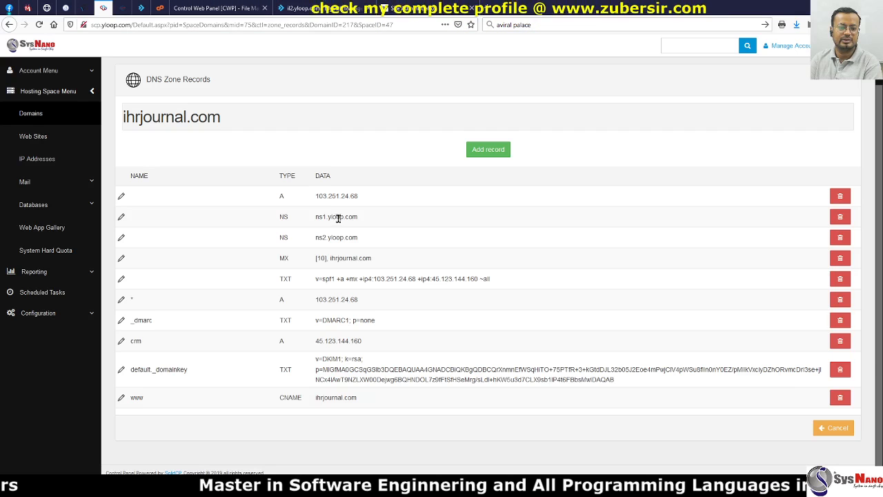
{"action": "double_click", "coordinate": [288, 397]}
{"action": "double_click", "coordinate": [282, 196]}
{"action": "double_click", "coordinate": [287, 397]}
{"action": "triple_click", "coordinate": [328, 398]}
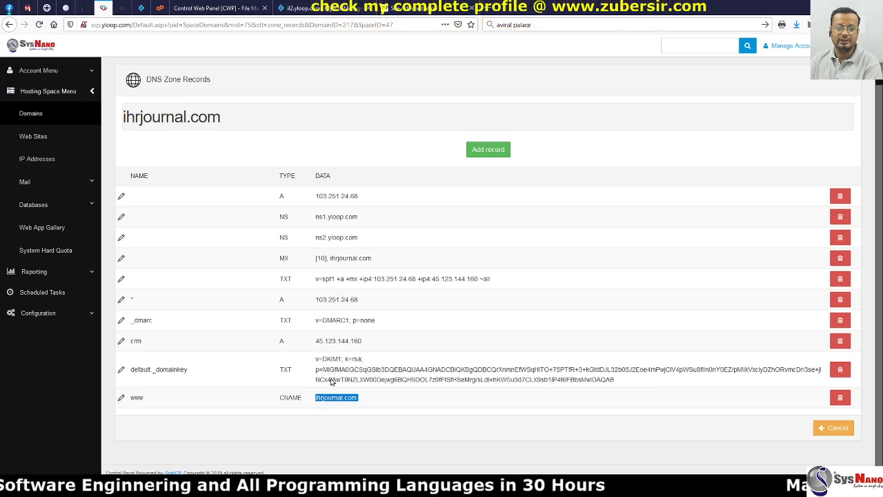
{"action": "double_click", "coordinate": [281, 196]}
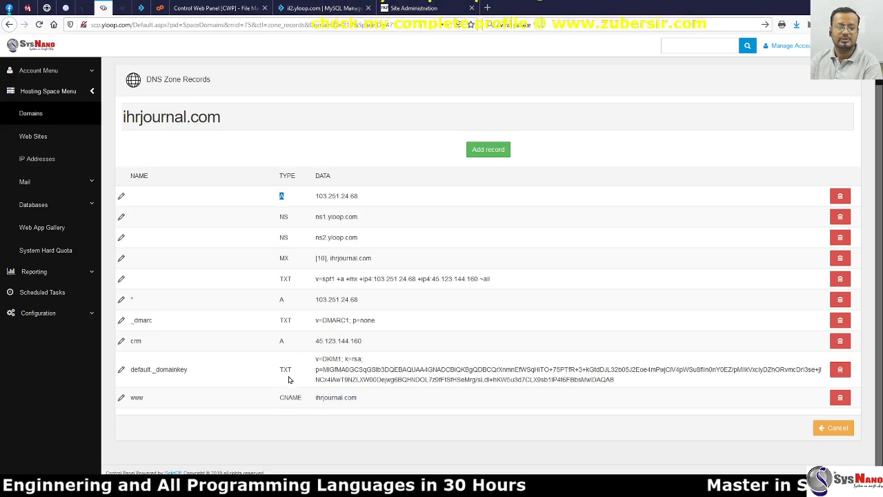
{"action": "double_click", "coordinate": [284, 397]}
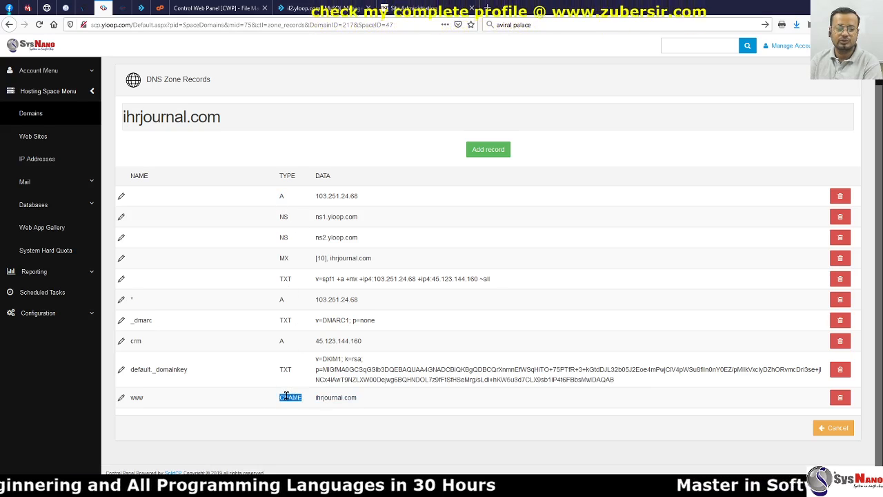
{"action": "double_click", "coordinate": [281, 196]}
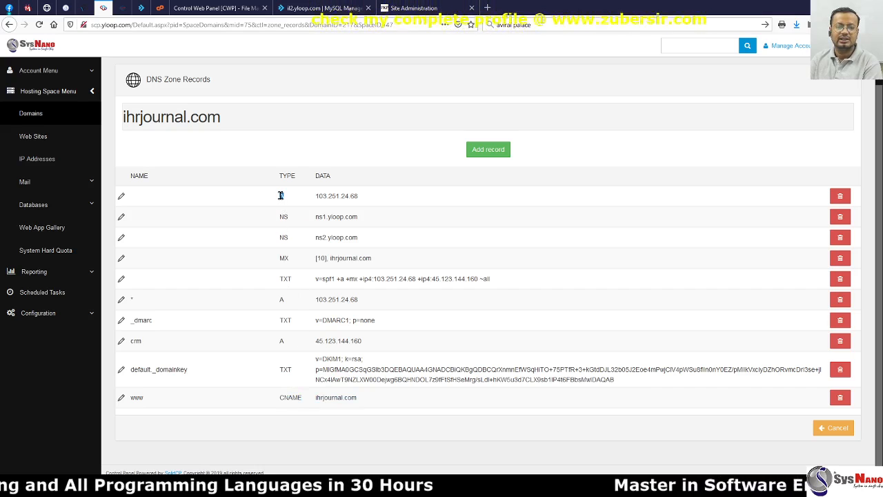
{"action": "double_click", "coordinate": [295, 397]}
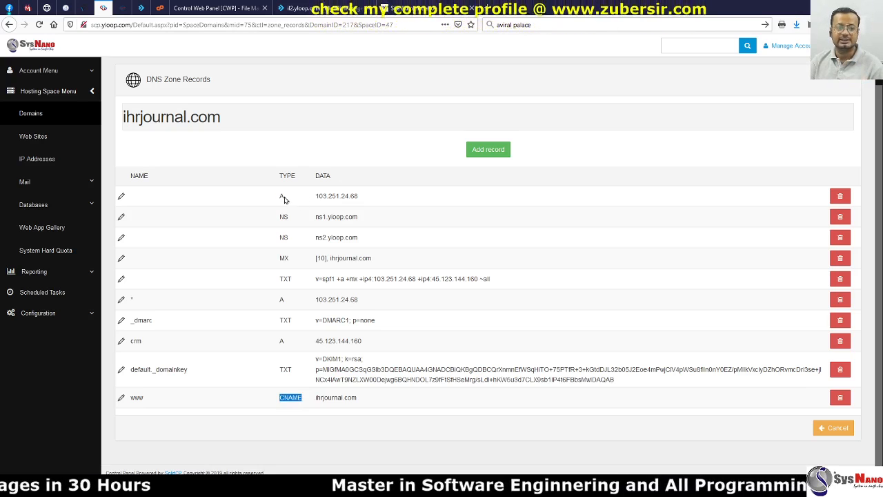
{"action": "left_click", "coordinate": [292, 398]}
{"action": "double_click", "coordinate": [291, 398]}
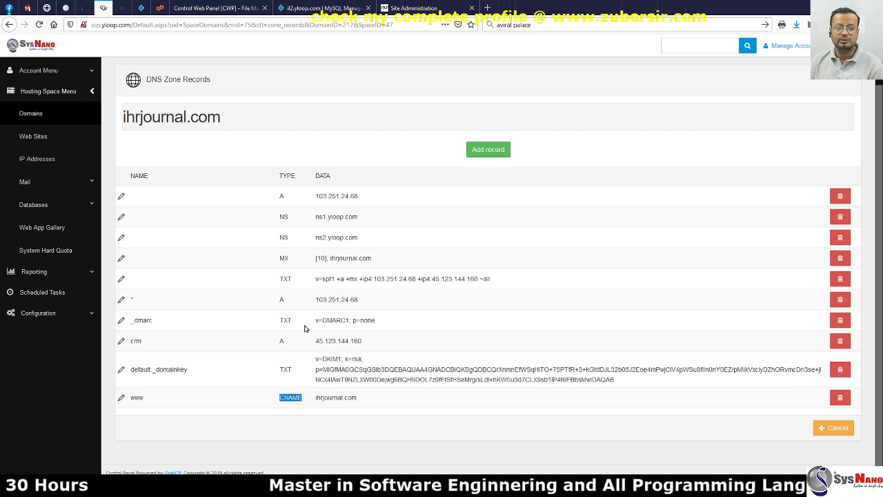
{"action": "double_click", "coordinate": [279, 199]}
{"action": "double_click", "coordinate": [281, 198]}
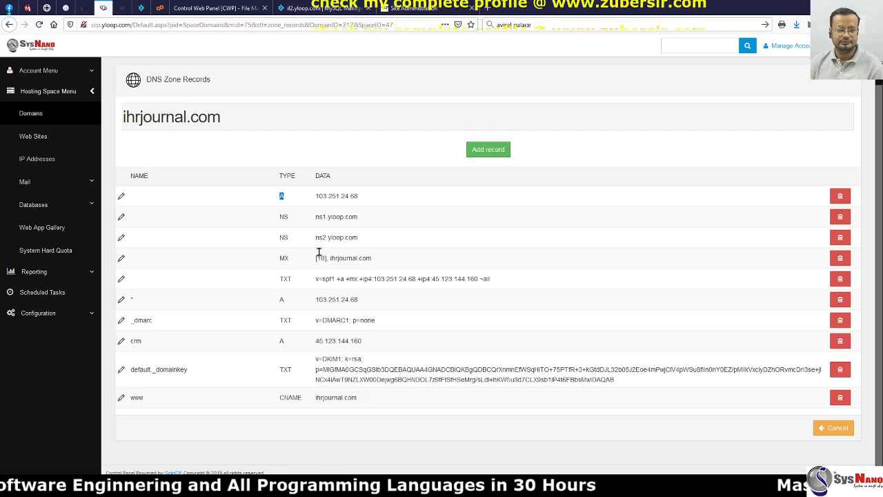
- Open ihrjournal.com's unnamed A record for editing and sign back in to the hosting panel with the saved serveradmin account password
{"action": "left_click", "coordinate": [121, 199]}
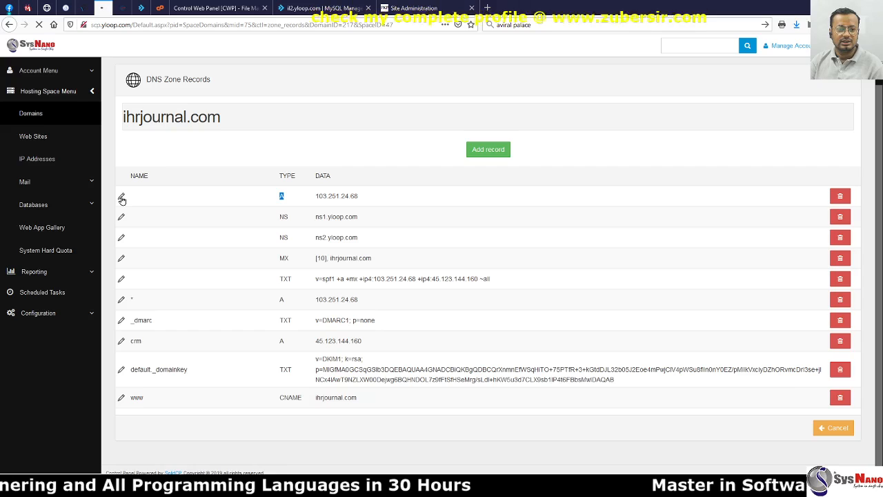
{"action": "key", "text": "Down"}
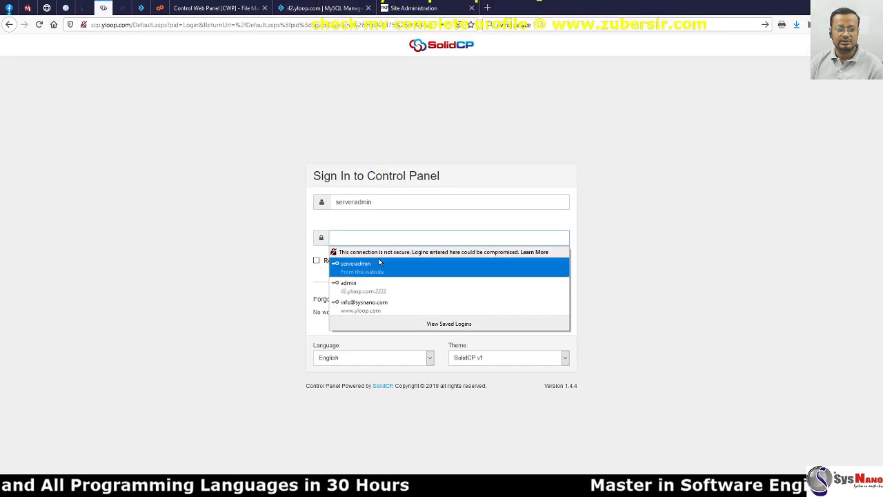
{"action": "key", "text": "Return"}
{"action": "left_click", "coordinate": [551, 264]}
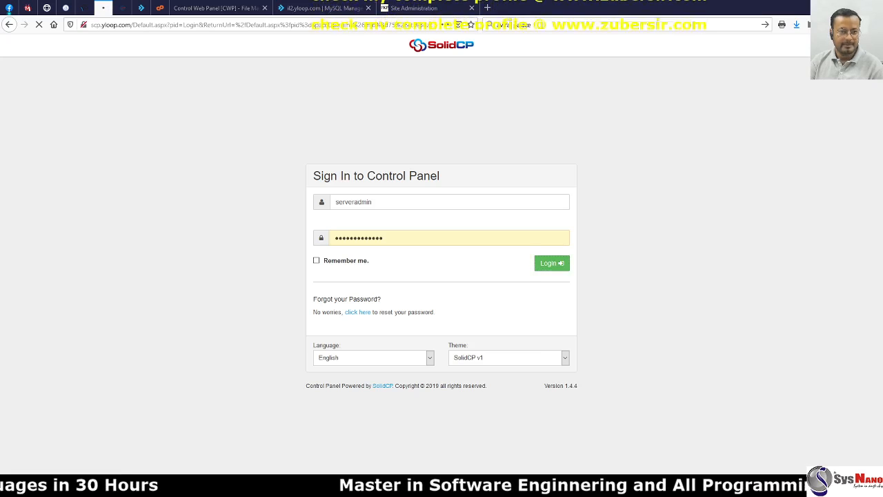
- Close the DirectAdmin dashboard page, set the IP of ihrjournal.com's unnamed A record to 103.251.24.164, and save the record
{"action": "left_click", "coordinate": [141, 9]}
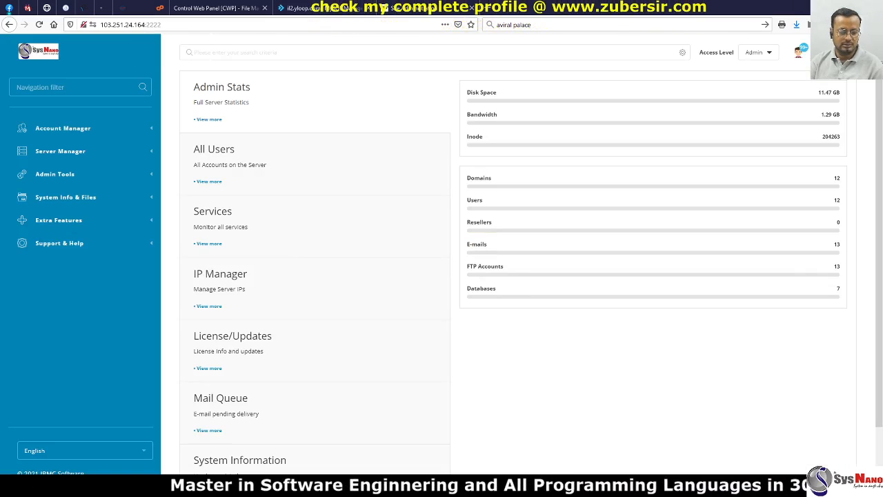
{"action": "key", "text": "ctrl+w"}
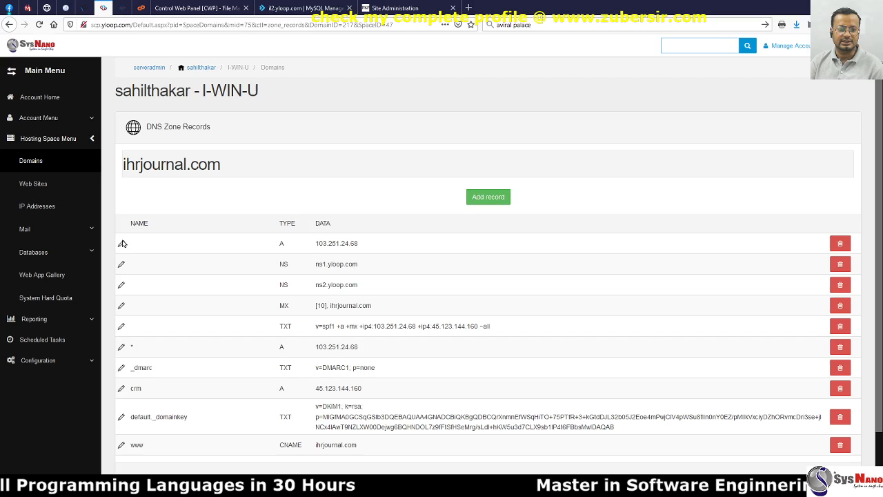
{"action": "left_click", "coordinate": [121, 245]}
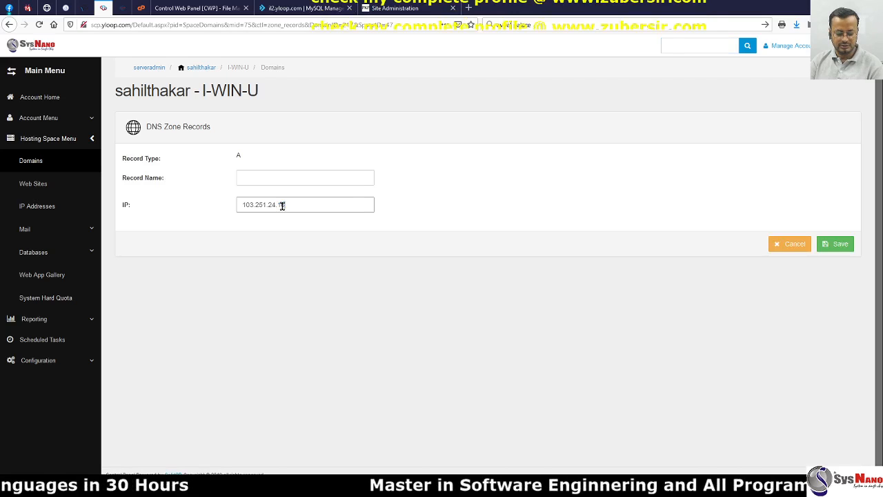
{"action": "type", "text": "64"}
{"action": "left_click", "coordinate": [835, 244]}
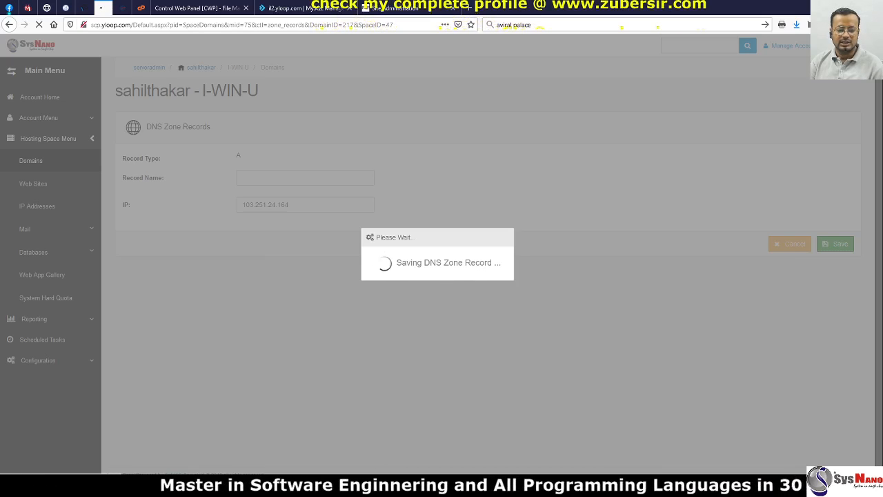
{"action": "key", "text": "alt+Tab"}
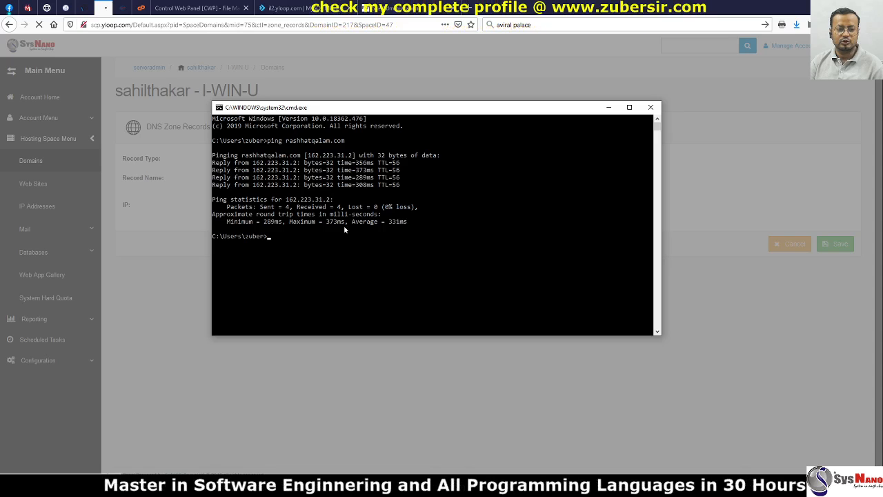
{"action": "type", "text": "p"}
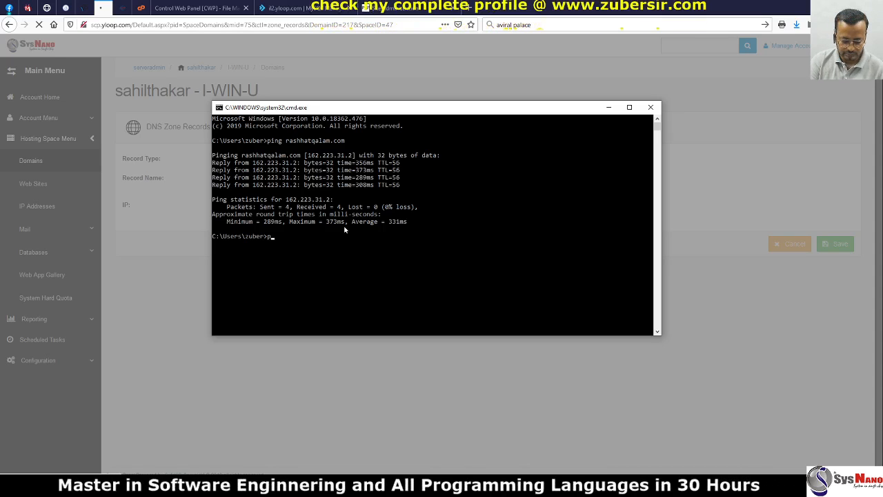
{"action": "type", "text": "i"}
{"action": "key", "text": "BackSpace"}
{"action": "key", "text": "BackSpace"}
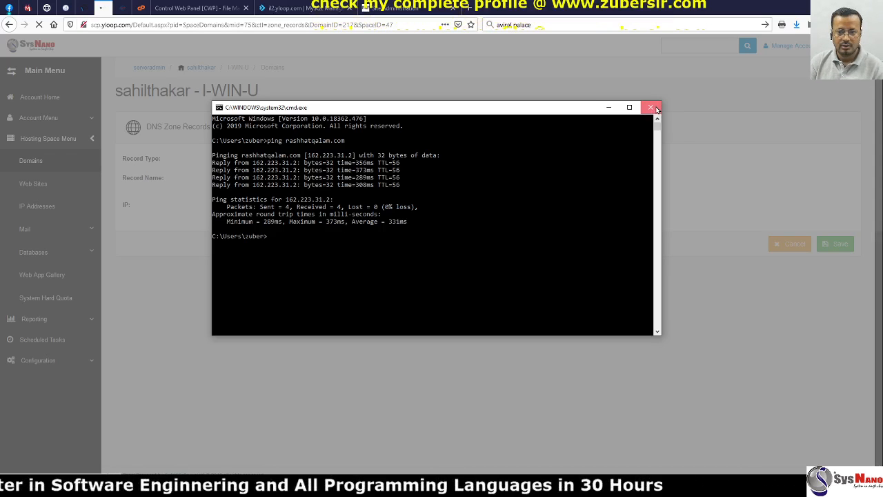
{"action": "left_click", "coordinate": [652, 108]}
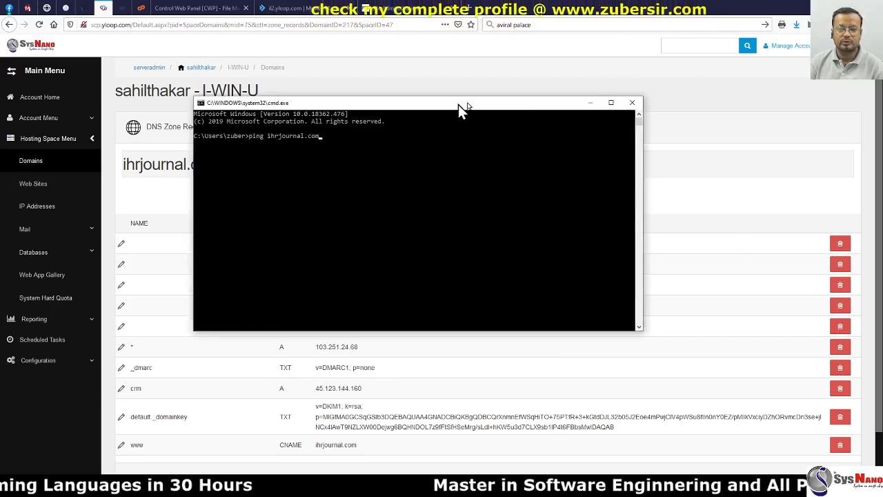
- Ping ihrjournal.com twice from a new command prompt to check which IP address it resolves to
{"action": "left_click_drag", "start_coordinate": [458, 104], "coordinate": [584, 101]}
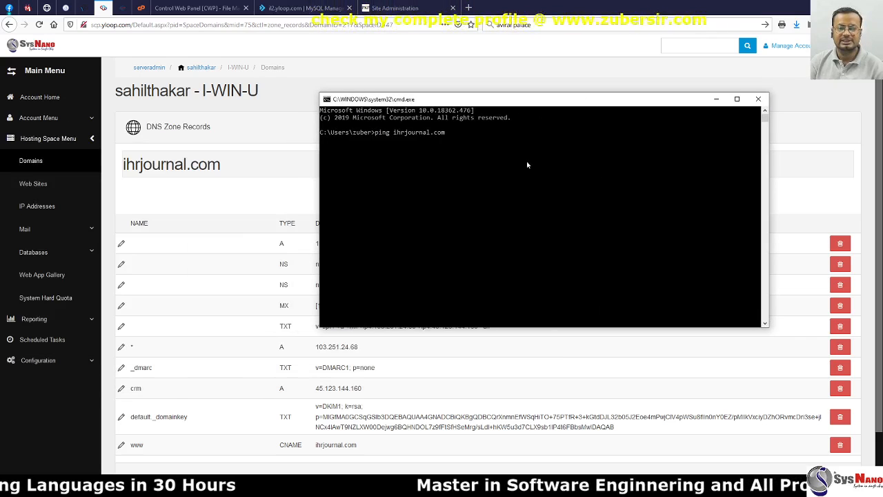
{"action": "key", "text": "Return"}
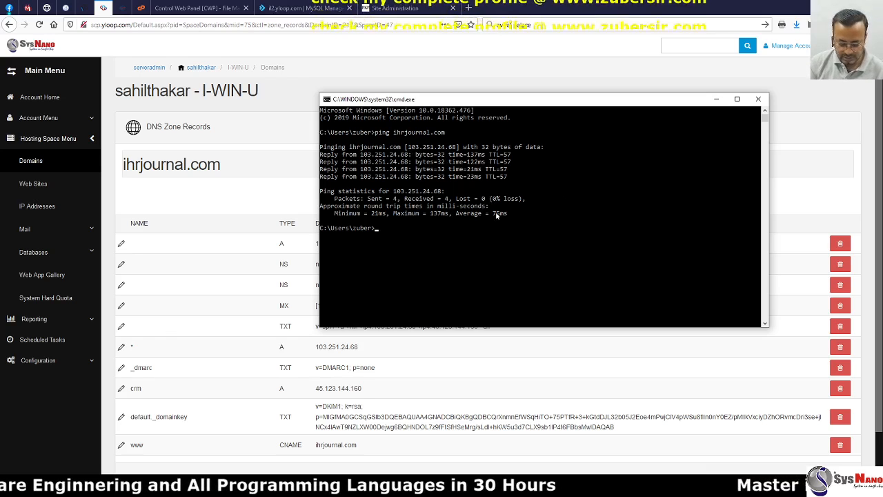
{"action": "key", "text": "Up"}
{"action": "key", "text": "Return"}
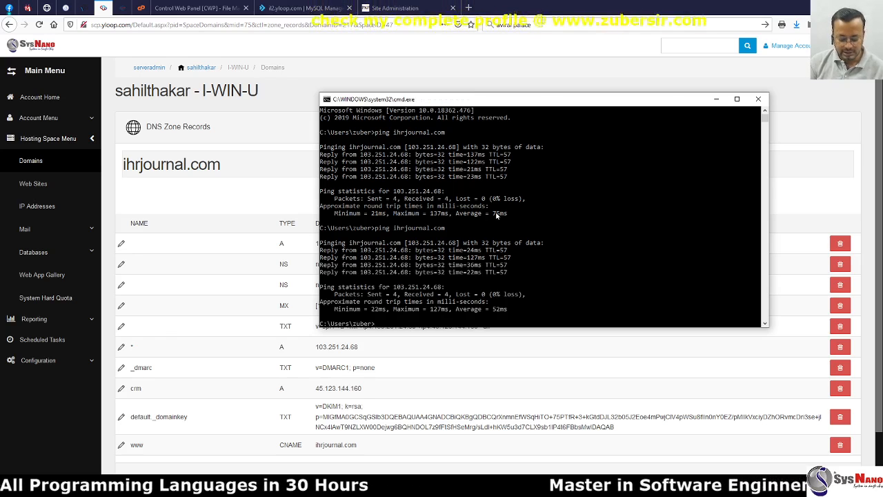
{"action": "type", "text": "ipconfig"}
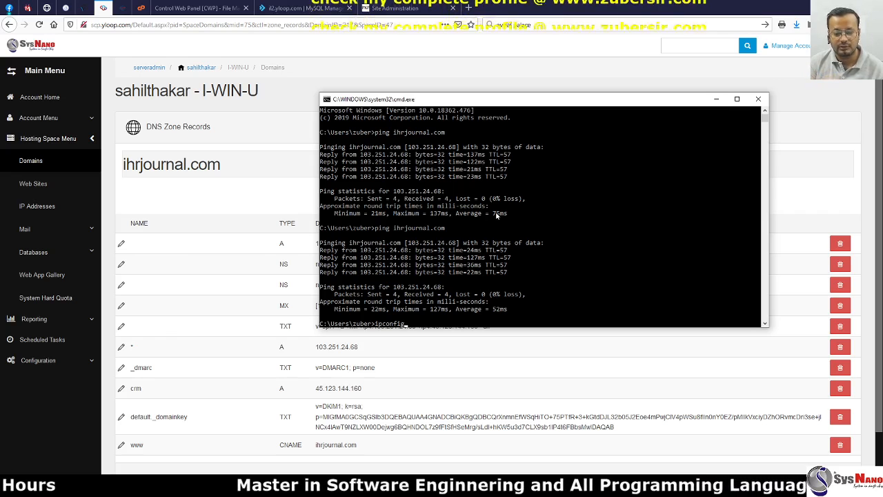
{"action": "type", "text": "/flushdns"}
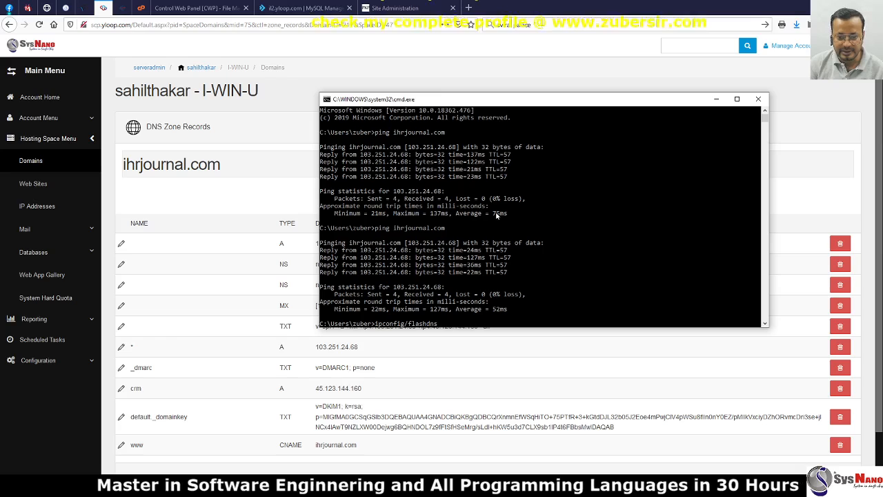
{"action": "key", "text": "Return"}
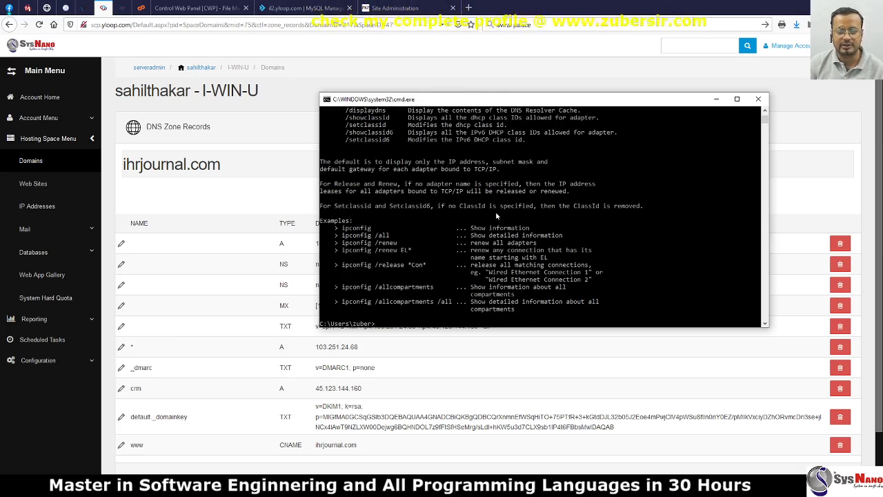
- Flush the DNS resolver cache three times with ipconfig/flushdns and ping ihrjournal.com to check which IP it resolves to
{"action": "type", "text": "ip"}
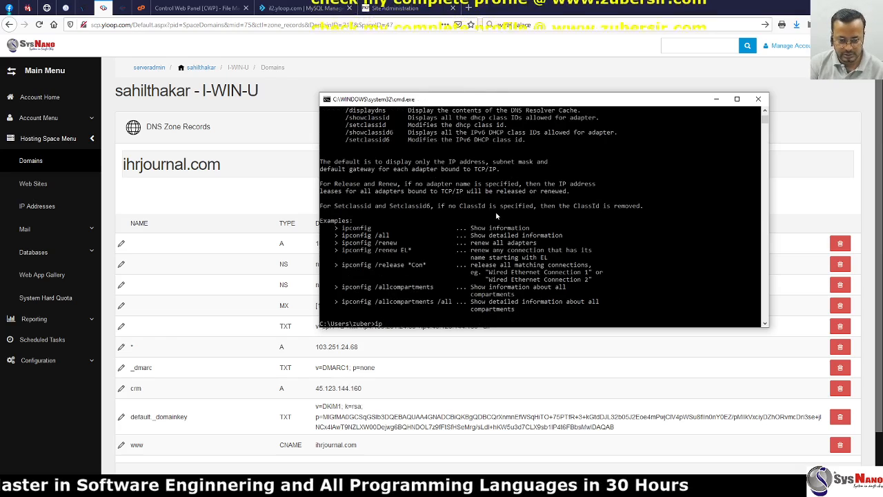
{"action": "type", "text": "confi"}
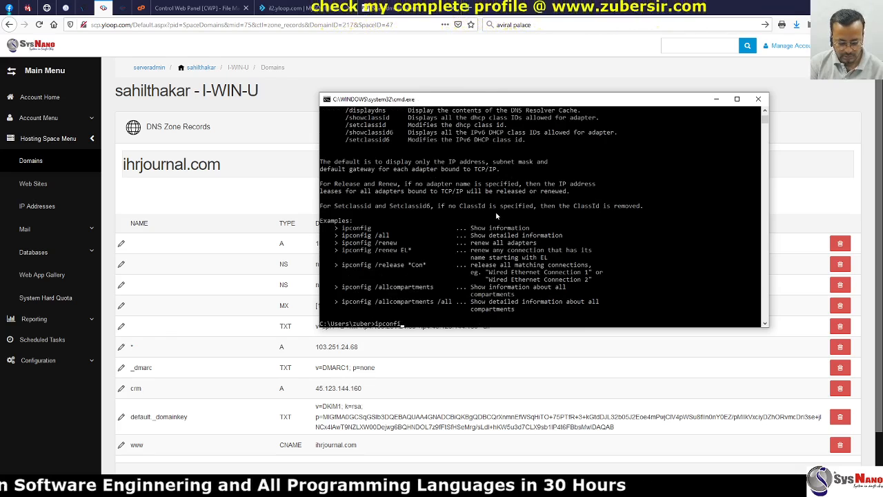
{"action": "type", "text": "g/flushdns"}
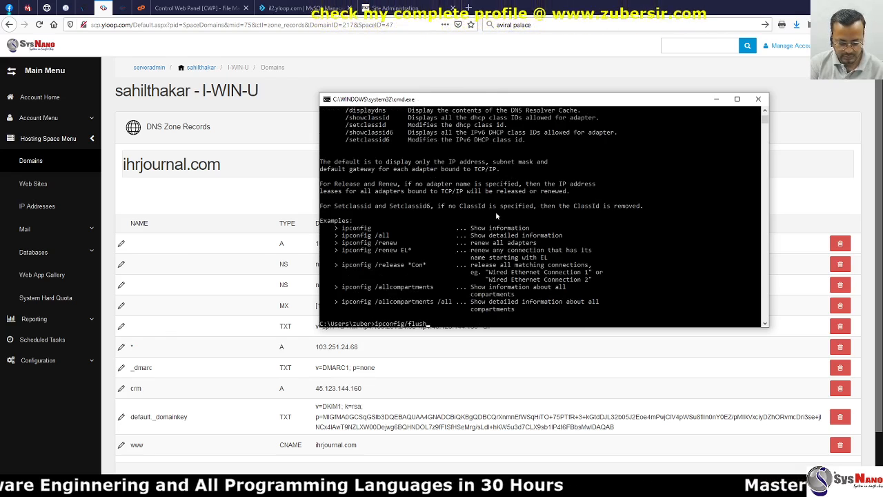
{"action": "key", "text": "Return"}
{"action": "key", "text": "Up"}
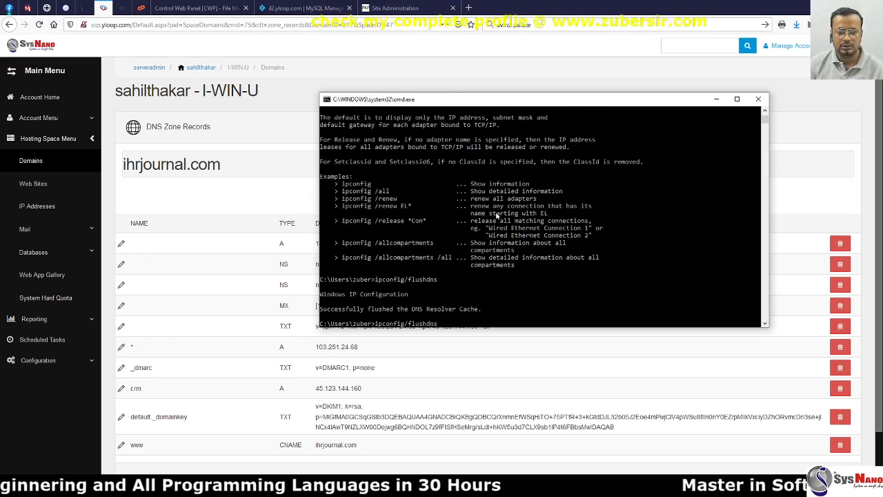
{"action": "key", "text": "Return"}
{"action": "key", "text": "Up"}
{"action": "key", "text": "Return"}
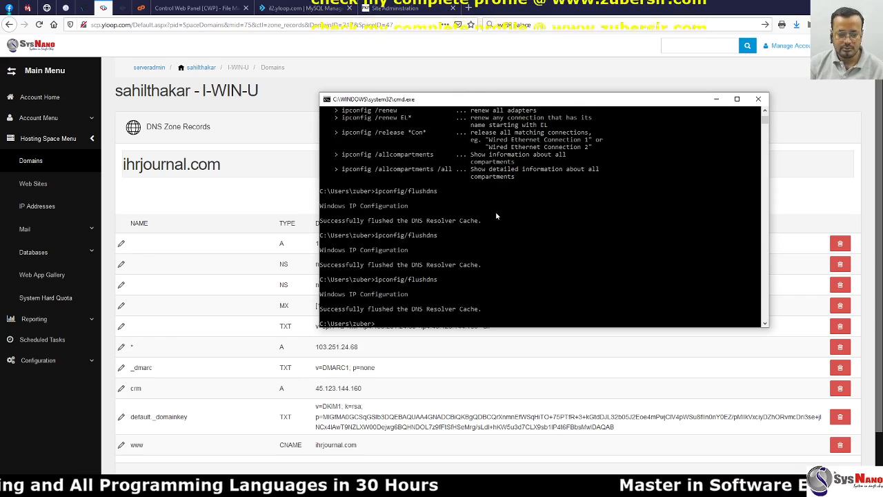
{"action": "type", "text": "ping ihrjournal.com"}
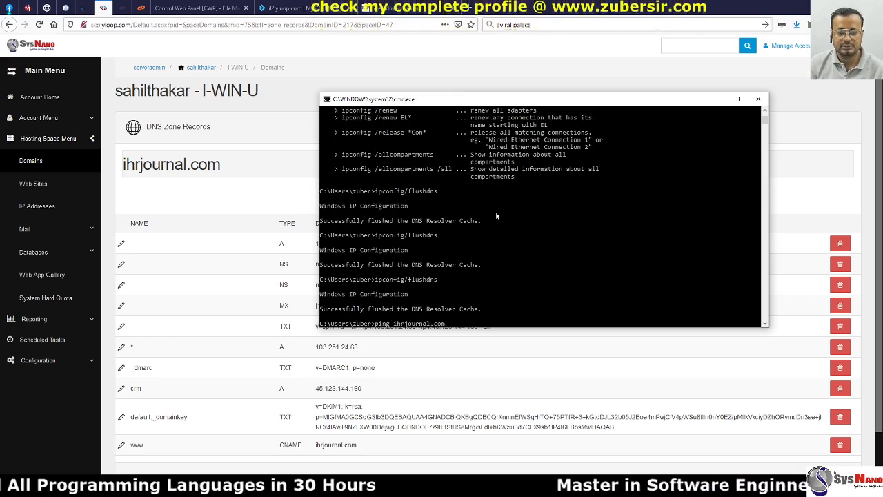
{"action": "key", "text": "Return"}
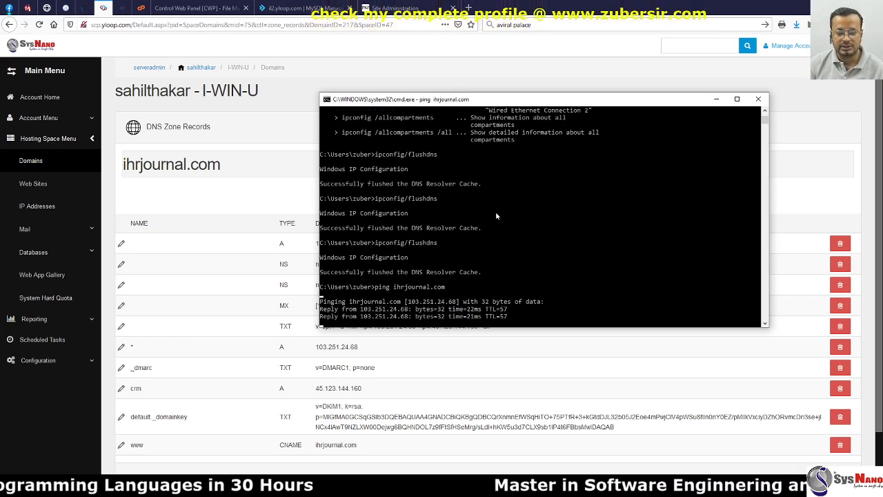
{"action": "key", "text": "Up"}
{"action": "key", "text": "Up"}
{"action": "key", "text": "Return"}
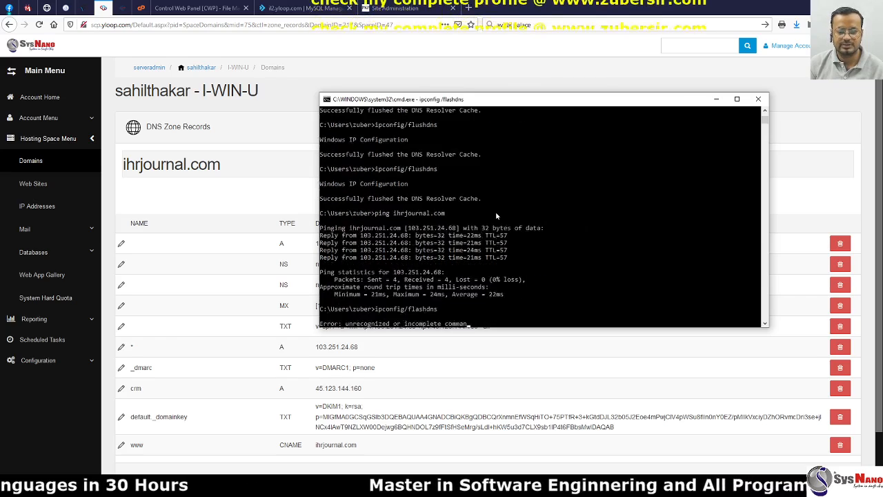
{"action": "key", "text": "Up"}
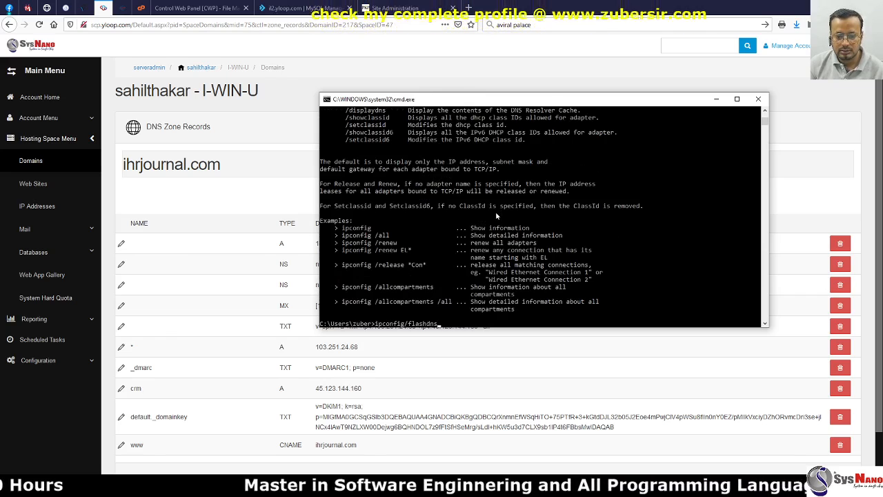
{"action": "key", "text": "Return"}
- Run ipconfig/flushdns four more times and ping ihrjournal.com again to recheck its resolved IP
{"action": "key", "text": "Up"}
{"action": "key", "text": "Up"}
{"action": "key", "text": "Up"}
{"action": "scroll", "coordinate": [495, 216], "scroll_direction": "up", "scroll_amount": 10}
{"action": "scroll", "coordinate": [495, 215], "scroll_direction": "down", "scroll_amount": 8}
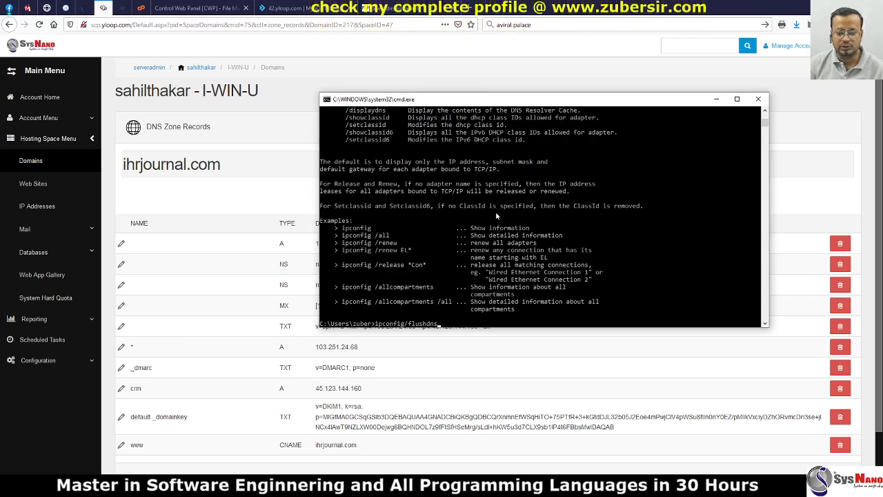
{"action": "key", "text": "Return"}
{"action": "key", "text": "Up"}
{"action": "key", "text": "Return"}
{"action": "key", "text": "Up"}
{"action": "key", "text": "Return"}
{"action": "key", "text": "Up"}
{"action": "key", "text": "Return"}
{"action": "type", "text": "ping ihrjournal.com"}
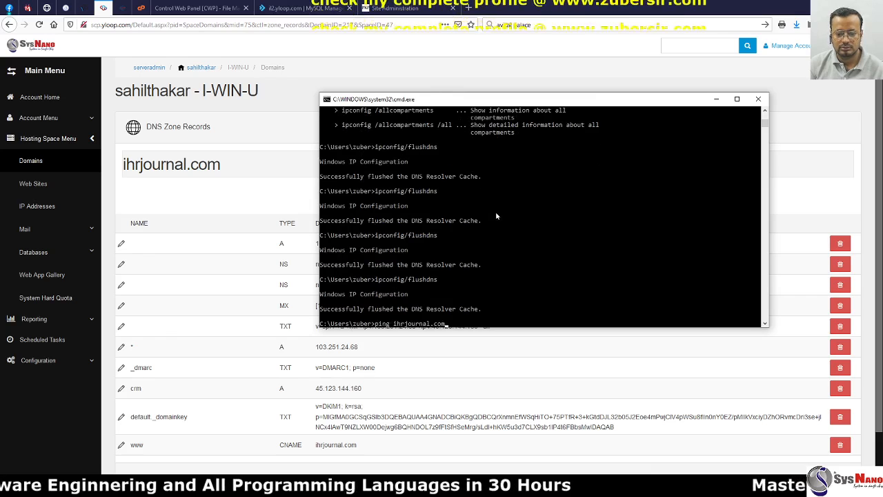
{"action": "key", "text": "Return"}
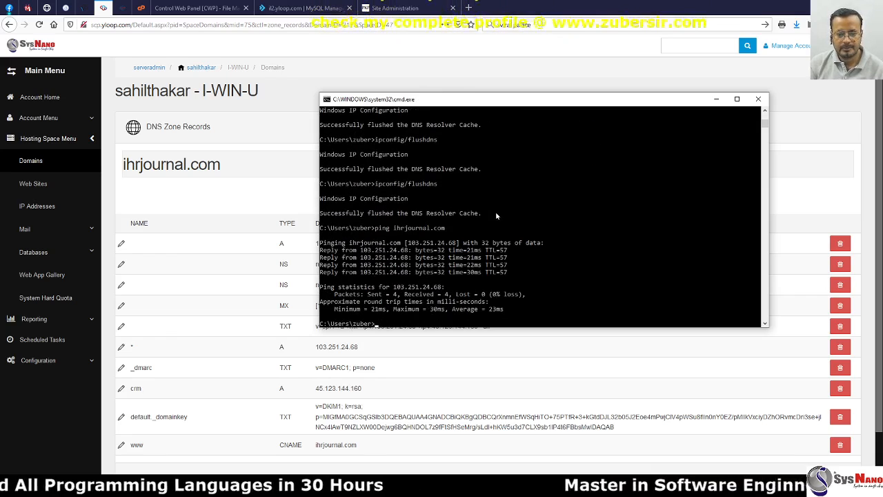
- Flush the DNS resolver cache once more with ipconfig/flushdns
{"action": "key", "text": "Up"}
{"action": "key", "text": "Up"}
{"action": "key", "text": "Return"}
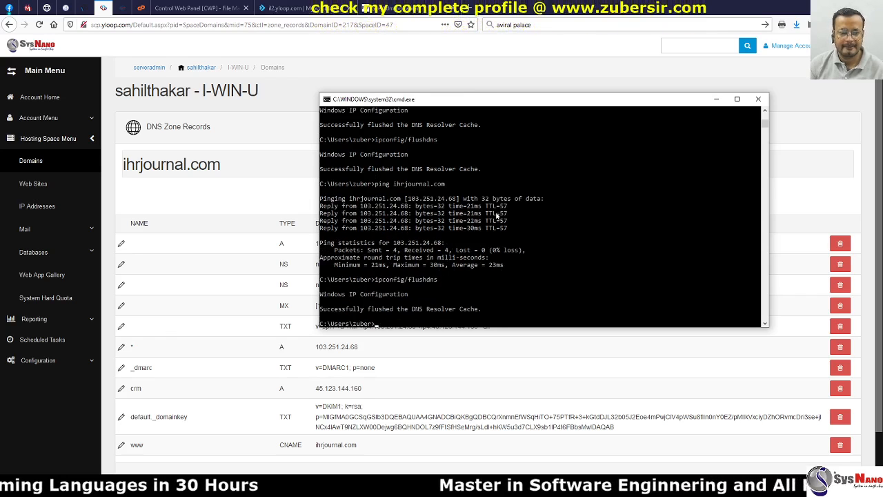
- Check ihrjournal.com's DNS zone records in the browser and open the dashboard of the DirectAdmin account
{"action": "left_click", "coordinate": [249, 193]}
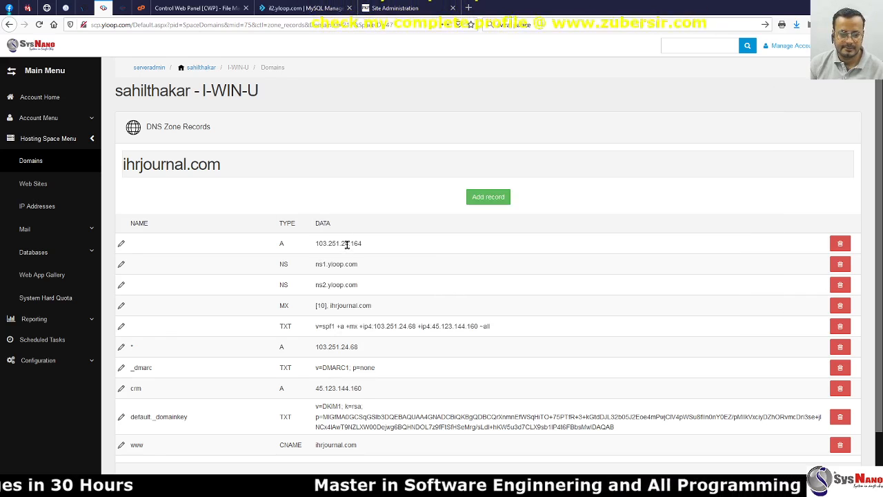
{"action": "left_click", "coordinate": [126, 9]}
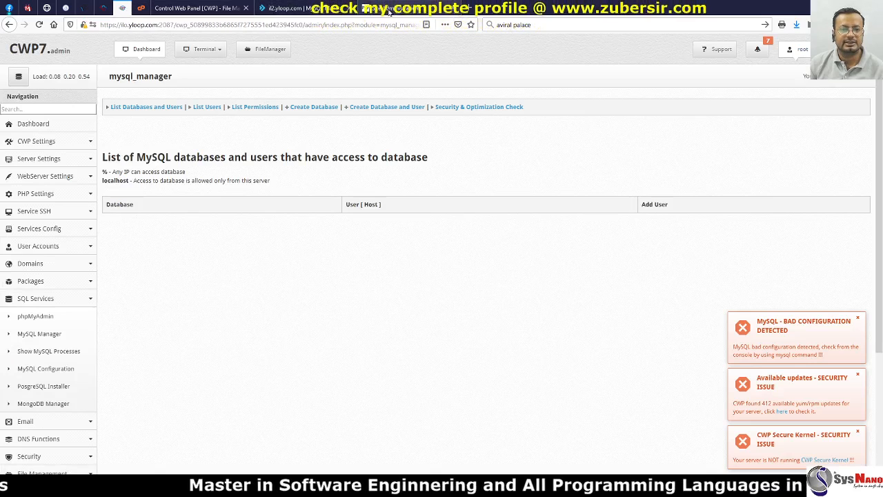
{"action": "left_click", "coordinate": [303, 9]}
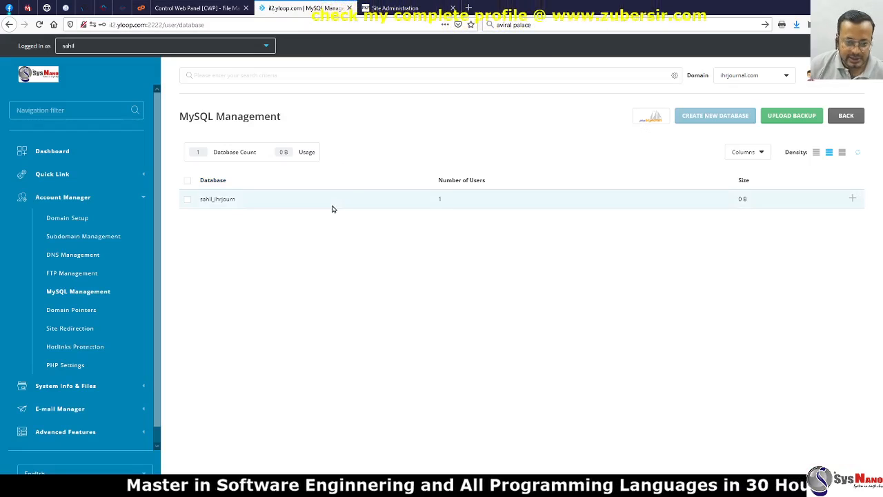
{"action": "left_click", "coordinate": [113, 151]}
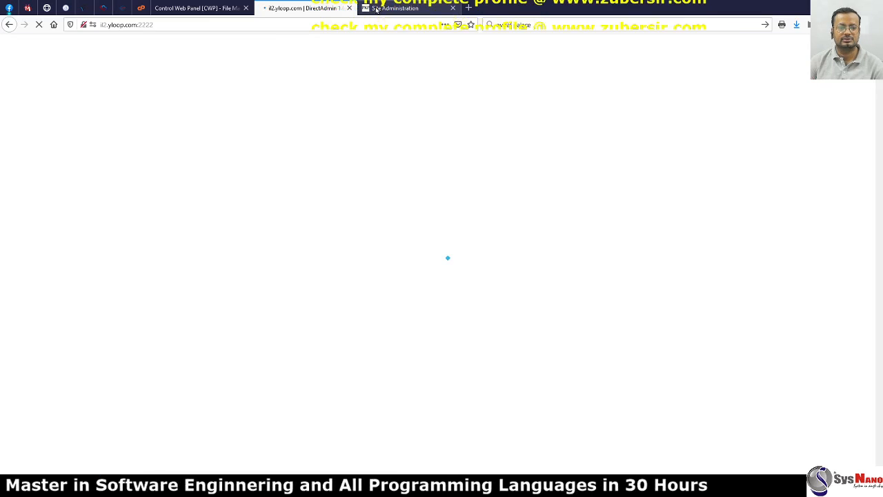
- Open the journal's public website from OJS Site Administration and return to the administration page
{"action": "left_click", "coordinate": [386, 8]}
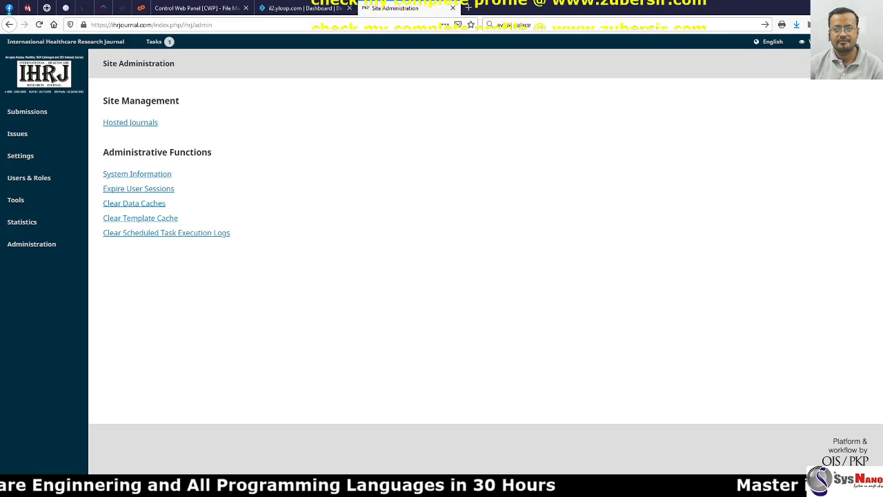
{"action": "left_click", "coordinate": [821, 41]}
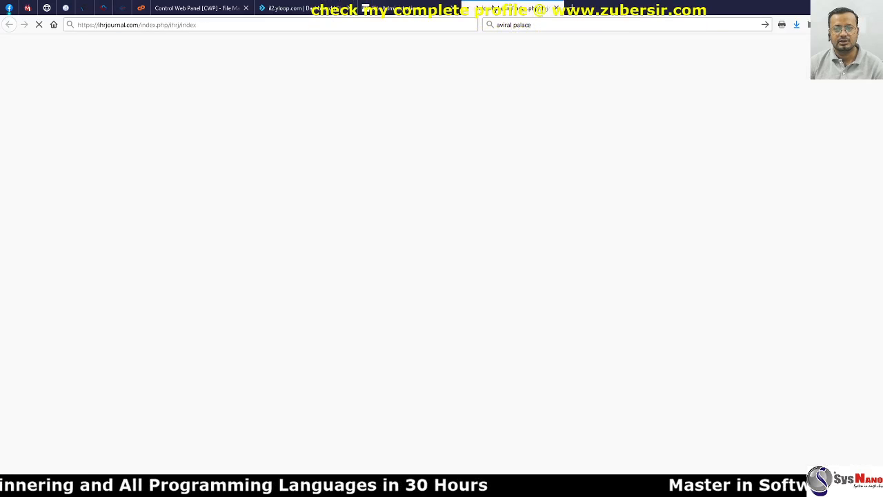
{"action": "left_click", "coordinate": [400, 8]}
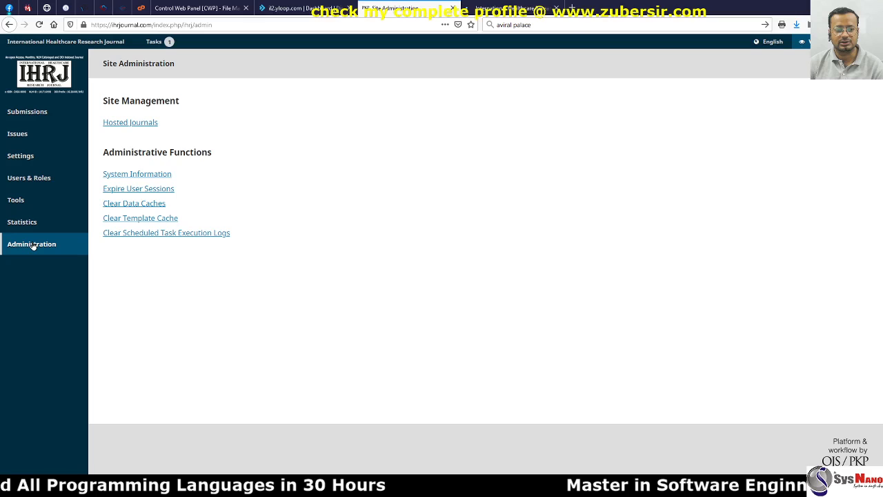
- Open the OJS System Information page and check the Apache version to identify which server hosts the site
{"action": "left_click", "coordinate": [134, 177]}
{"action": "scroll", "coordinate": [199, 211], "scroll_direction": "down", "scroll_amount": 5}
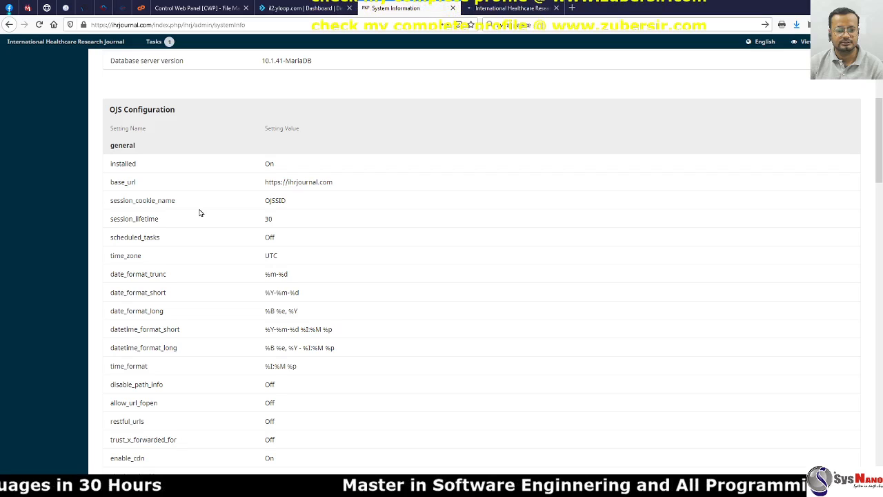
{"action": "scroll", "coordinate": [199, 212], "scroll_direction": "up", "scroll_amount": 5}
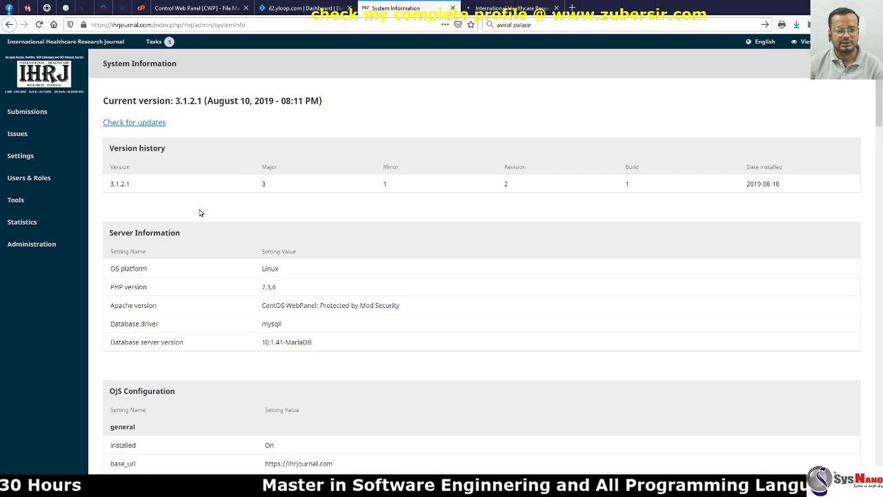
{"action": "double_click", "coordinate": [269, 304]}
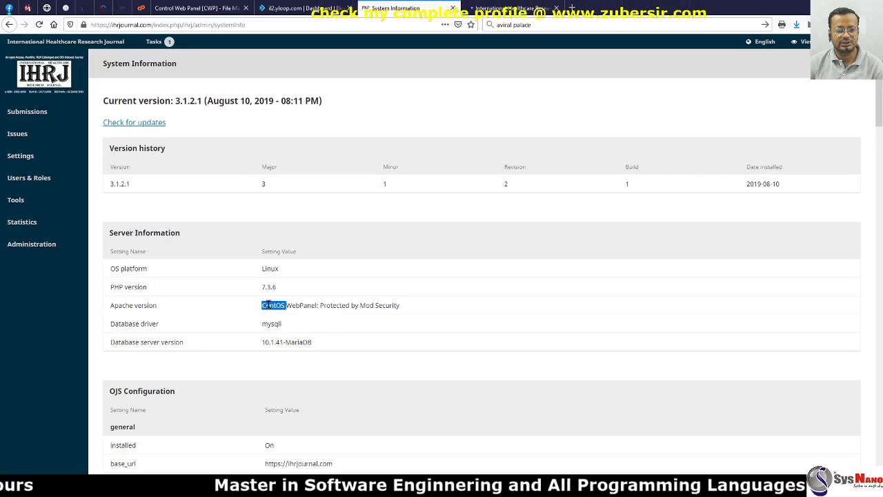
{"action": "triple_click", "coordinate": [366, 308]}
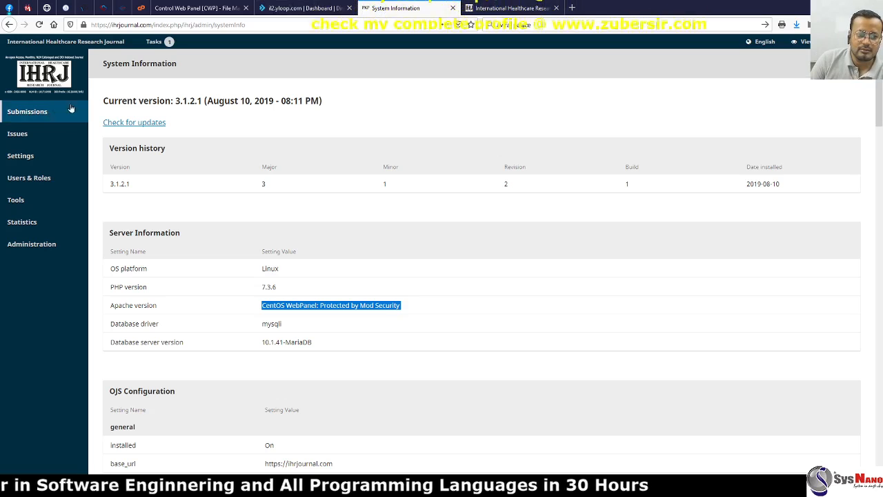
{"action": "left_click", "coordinate": [43, 111]}
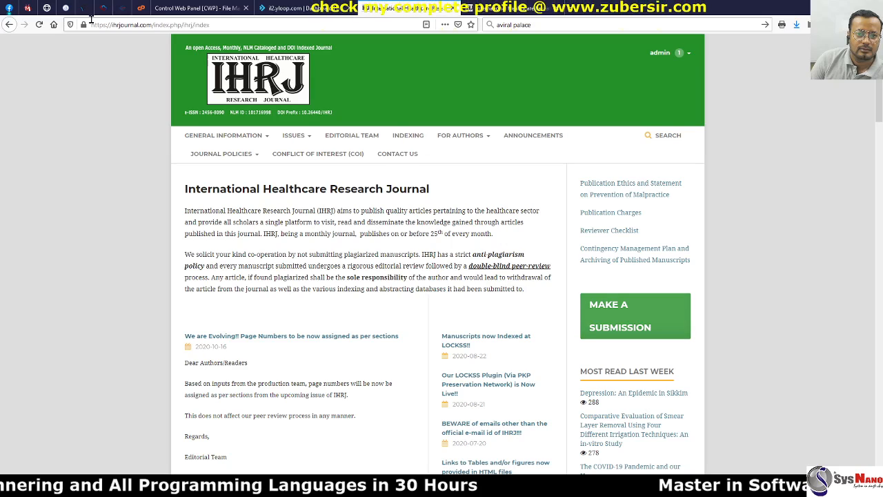
{"action": "key", "text": "alt+Left"}
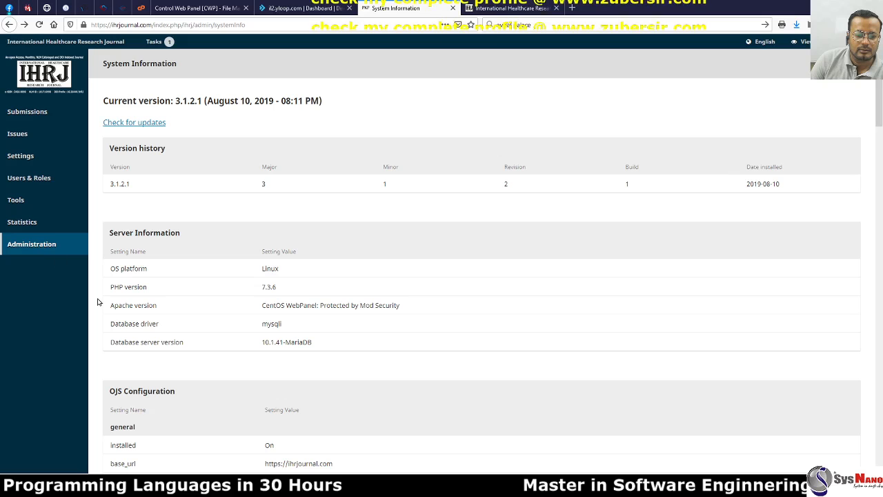
- Return to the command prompt, run ipconfig/flushdns four times, and ping ihrjournal.com to recheck its IP
{"action": "key", "text": "alt+Tab"}
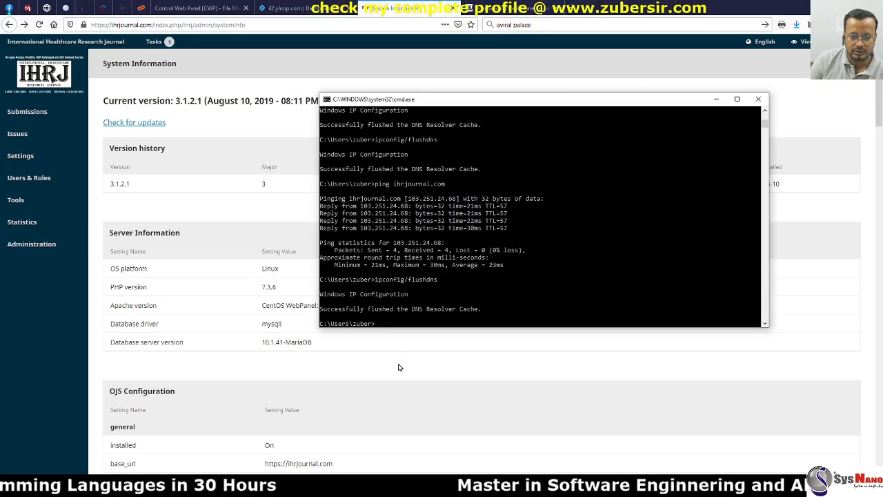
{"action": "key", "text": "Up"}
{"action": "key", "text": "Return"}
{"action": "key", "text": "Up"}
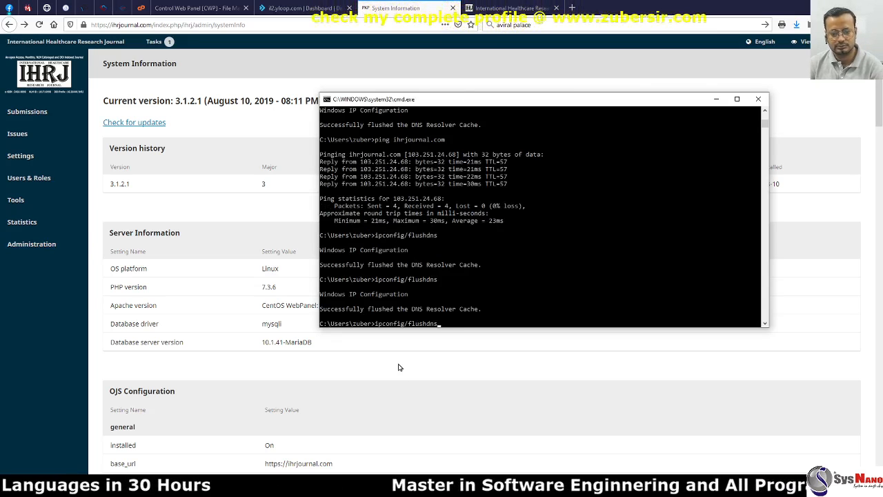
{"action": "key", "text": "Return"}
{"action": "key", "text": "Up"}
{"action": "key", "text": "Return"}
{"action": "key", "text": "Up"}
{"action": "key", "text": "Return"}
{"action": "key", "text": "Up"}
{"action": "key", "text": "Up"}
{"action": "key", "text": "Return"}
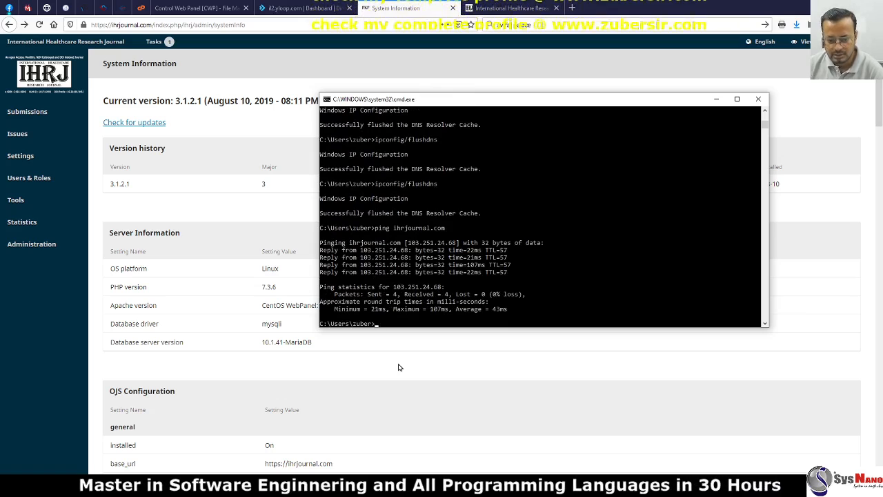
- Return to the DirectAdmin account dashboard and open ihrjournal.com's public_html folder in the File Manager
{"action": "left_click", "coordinate": [392, 485]}
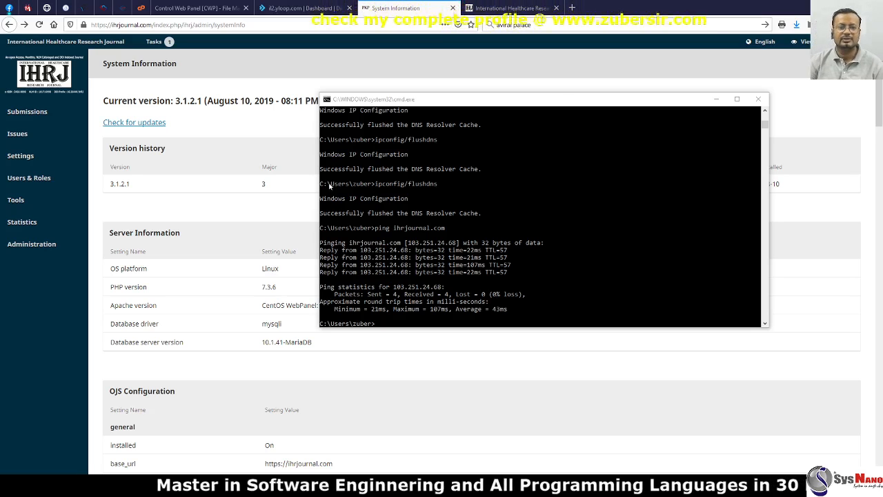
{"action": "left_click", "coordinate": [274, 4]}
{"action": "left_click", "coordinate": [274, 5]}
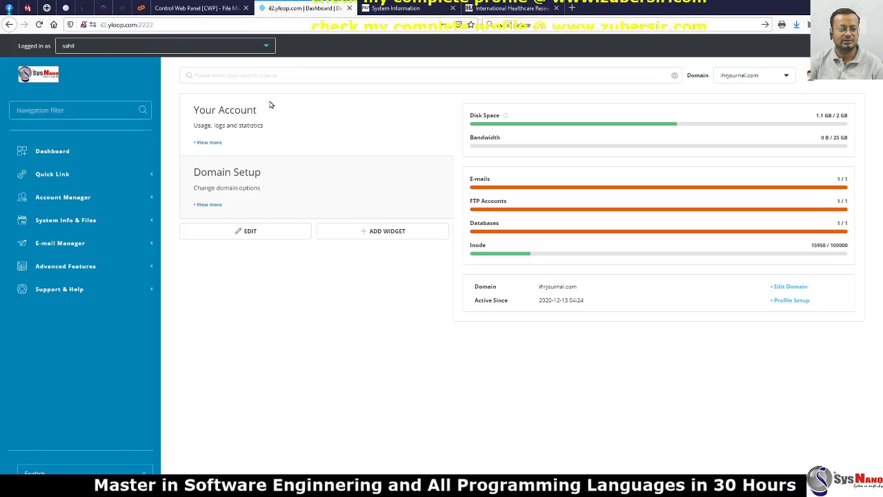
{"action": "left_click", "coordinate": [44, 220]}
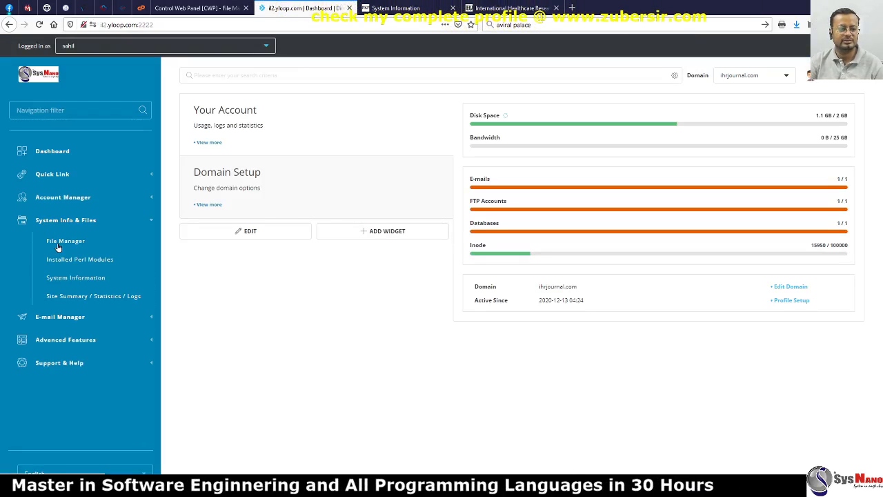
{"action": "left_click", "coordinate": [58, 246]}
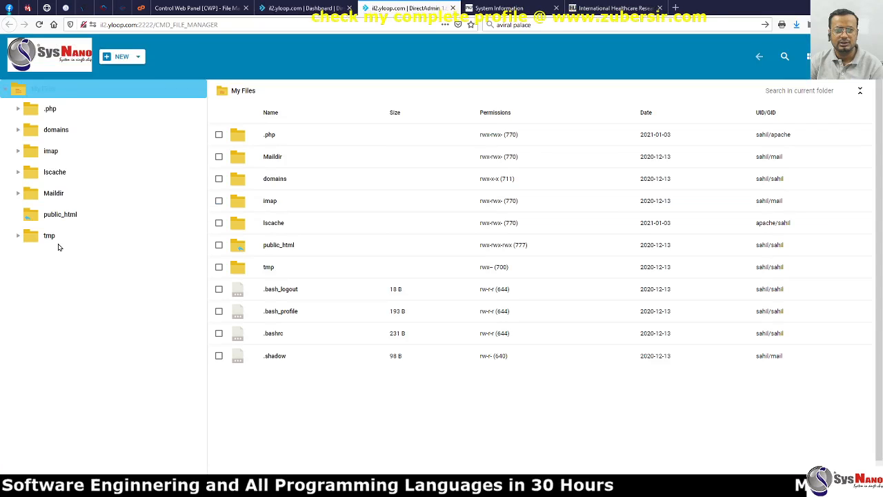
{"action": "left_click", "coordinate": [62, 215]}
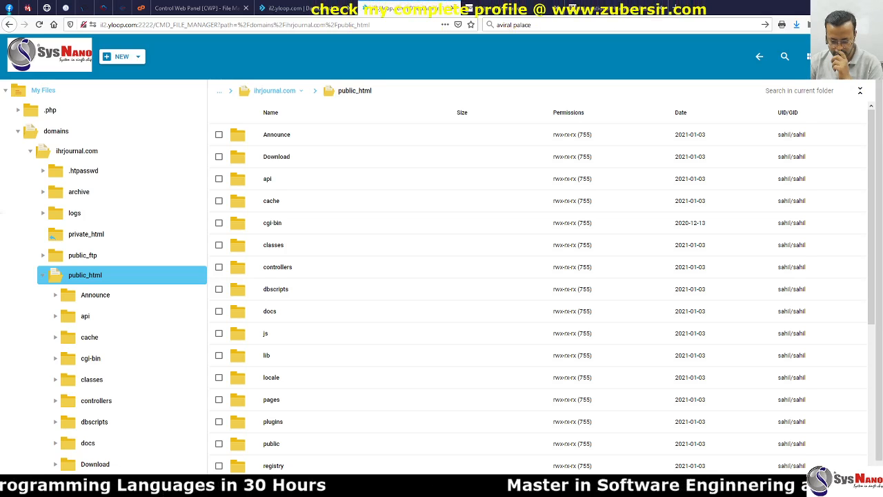
- Open config.inc.php from the public_html folder for editing in a new tab
{"action": "scroll", "coordinate": [313, 290], "scroll_direction": "down", "scroll_amount": 5}
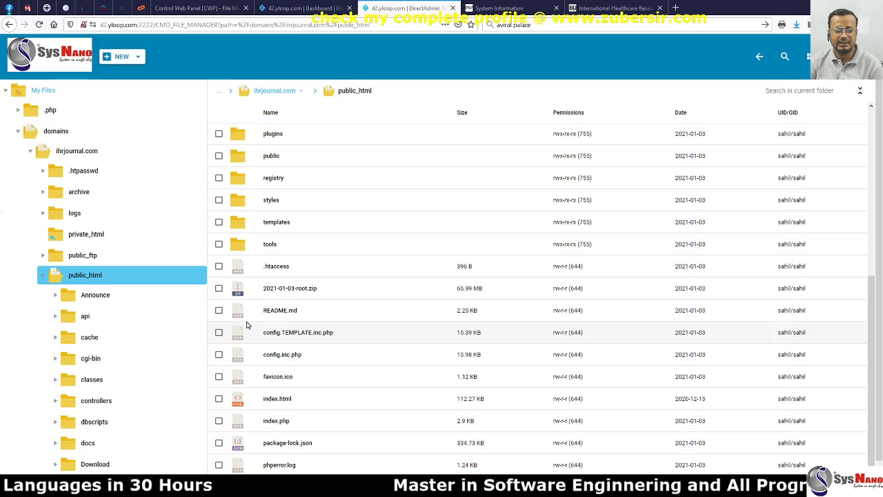
{"action": "left_click", "coordinate": [237, 354]}
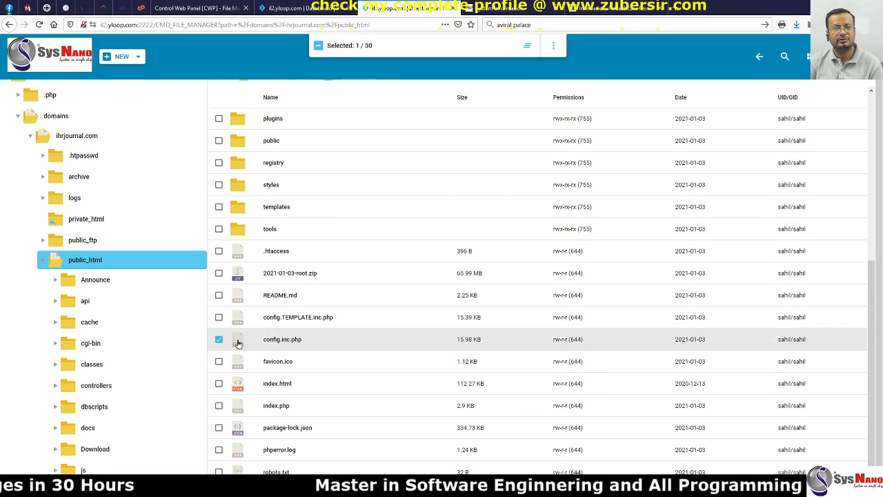
{"action": "right_click", "coordinate": [237, 343]}
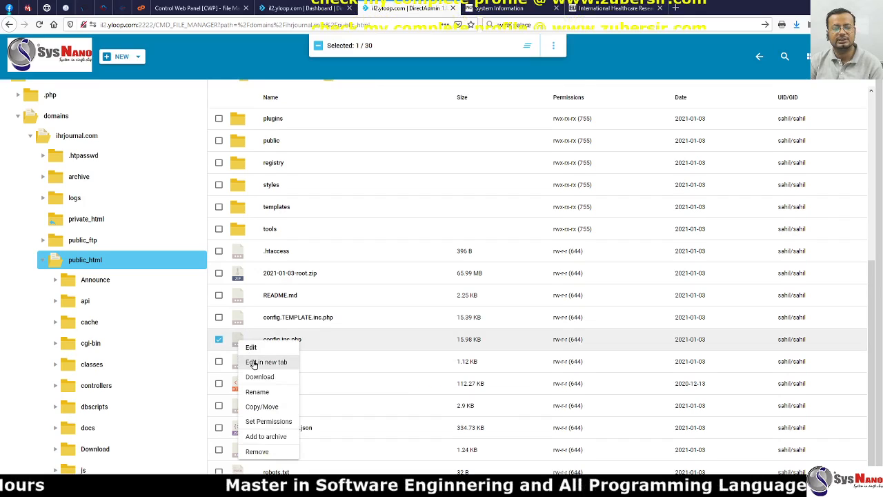
{"action": "left_click", "coordinate": [253, 362]}
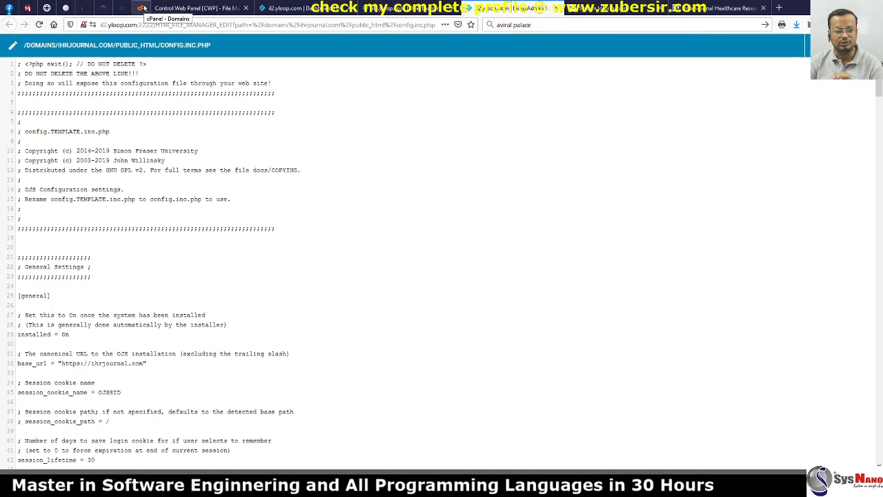
- In the database settings of config.inc.php, set both the username and the database name to sahil_ihrjourn
{"action": "scroll", "coordinate": [161, 201], "scroll_direction": "down", "scroll_amount": 5}
{"action": "scroll", "coordinate": [163, 202], "scroll_direction": "down", "scroll_amount": 3}
{"action": "scroll", "coordinate": [163, 202], "scroll_direction": "down", "scroll_amount": 12}
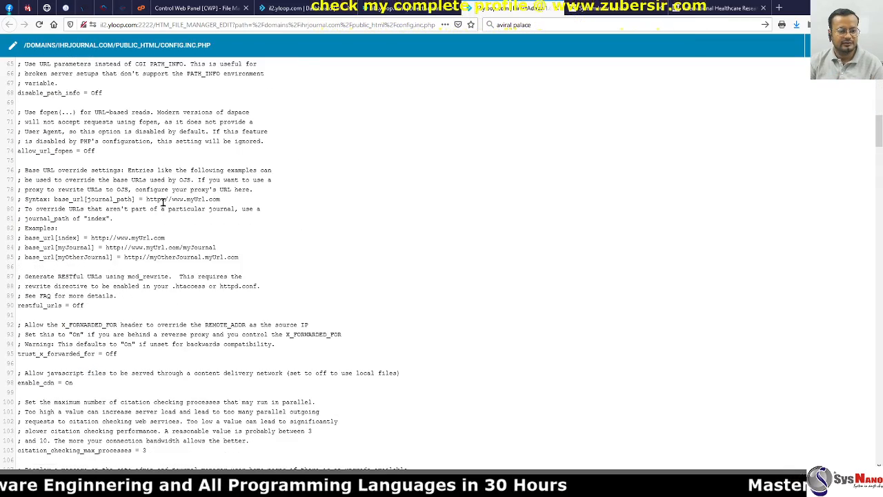
{"action": "scroll", "coordinate": [163, 202], "scroll_direction": "down", "scroll_amount": 8}
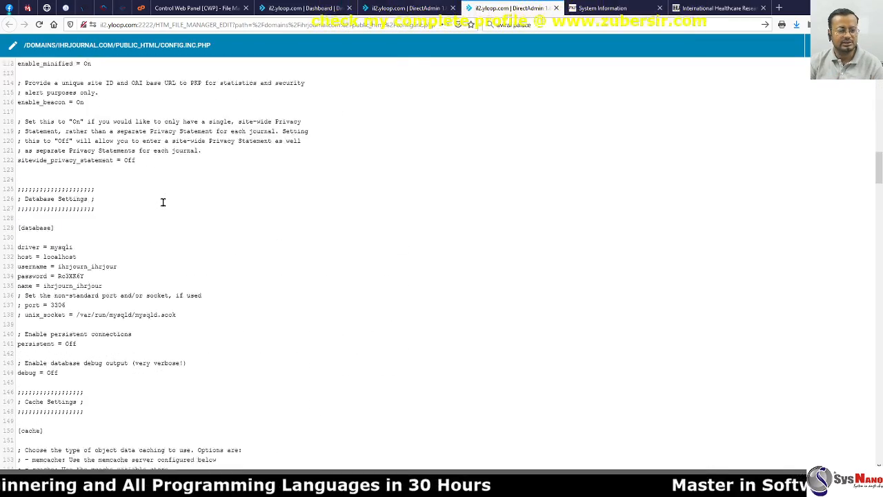
{"action": "scroll", "coordinate": [163, 202], "scroll_direction": "down", "scroll_amount": 2}
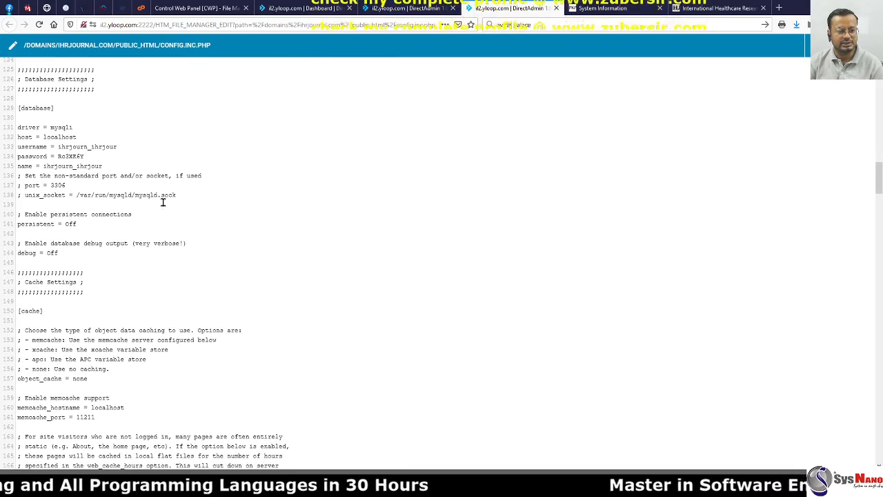
{"action": "scroll", "coordinate": [162, 202], "scroll_direction": "down", "scroll_amount": 1}
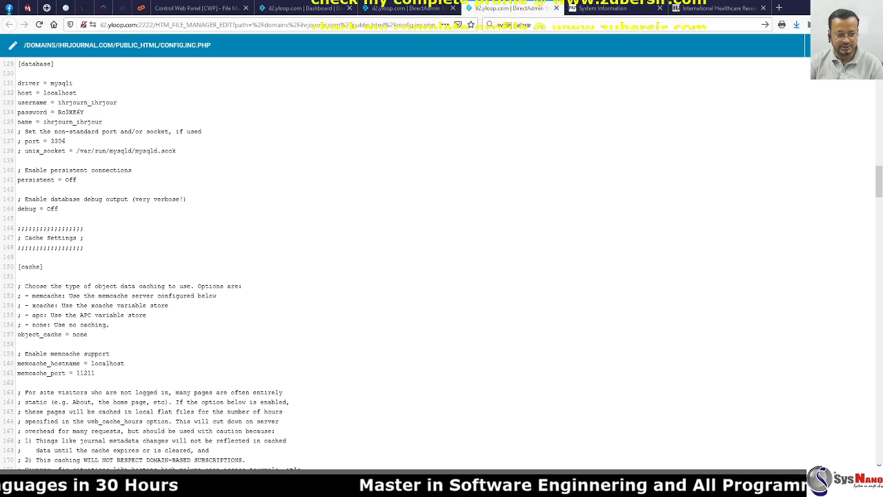
{"action": "double_click", "coordinate": [65, 102]}
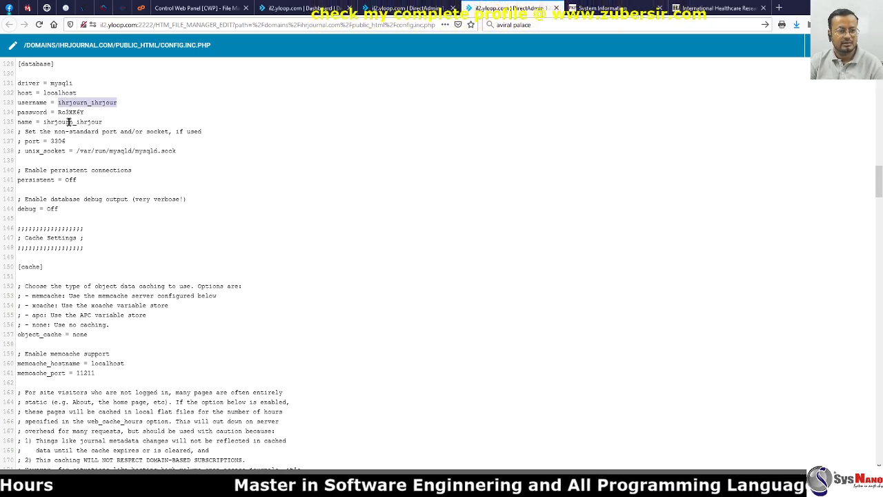
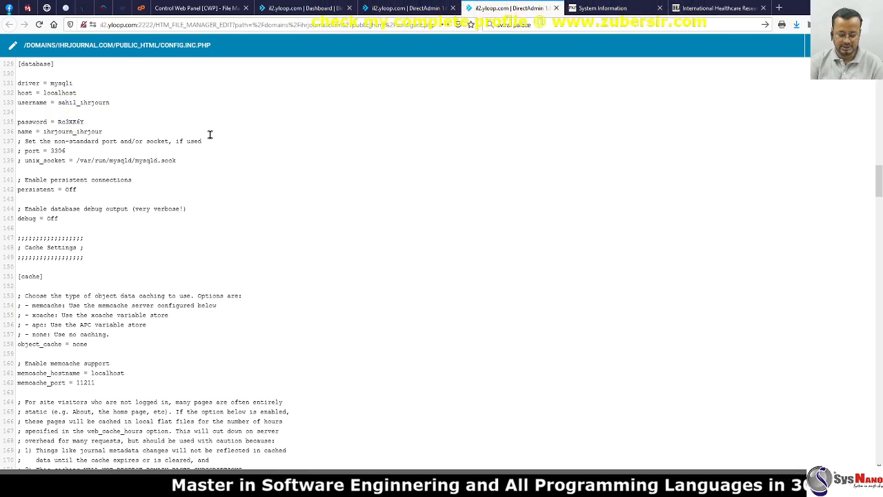
{"action": "key", "text": "BackSpace"}
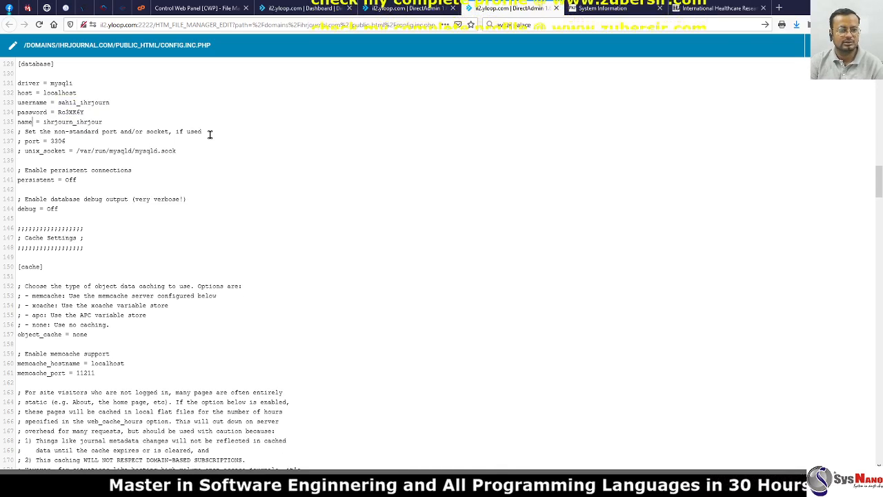
{"action": "key", "text": "ctrl+shift+Left"}
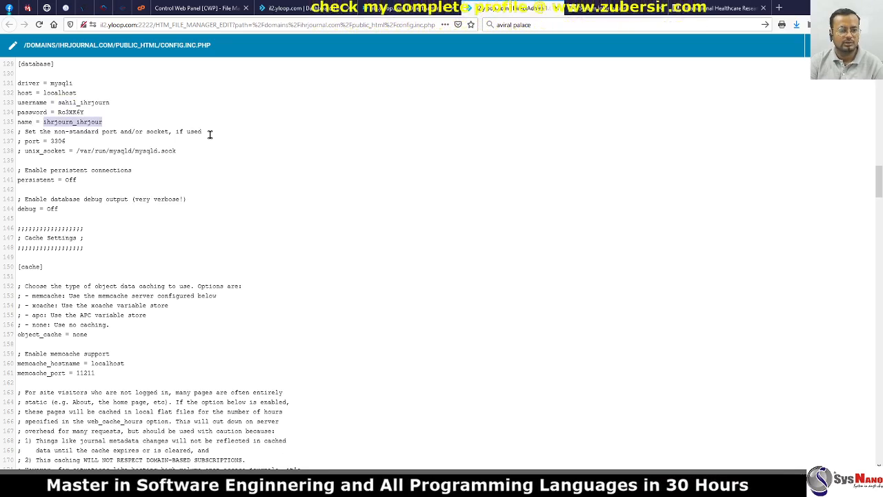
{"action": "type", "text": "sahil_ihrjourn"}
{"action": "key", "text": "BackSpace"}
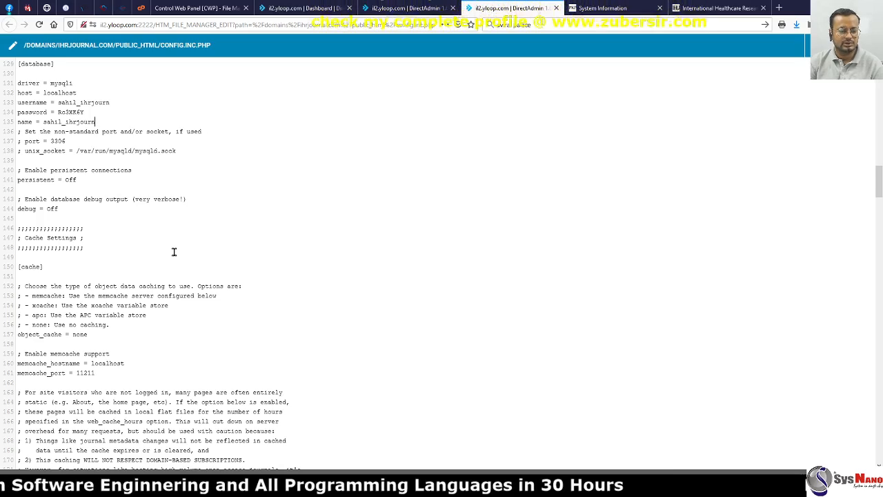
- Check the domain's folder structure in the file manager and change files_dir to /home/ihrjourn/domains/ihrjournal.com/archive/ in the file settings
{"action": "scroll", "coordinate": [174, 250], "scroll_direction": "down", "scroll_amount": 5}
{"action": "scroll", "coordinate": [175, 249], "scroll_direction": "down", "scroll_amount": 6}
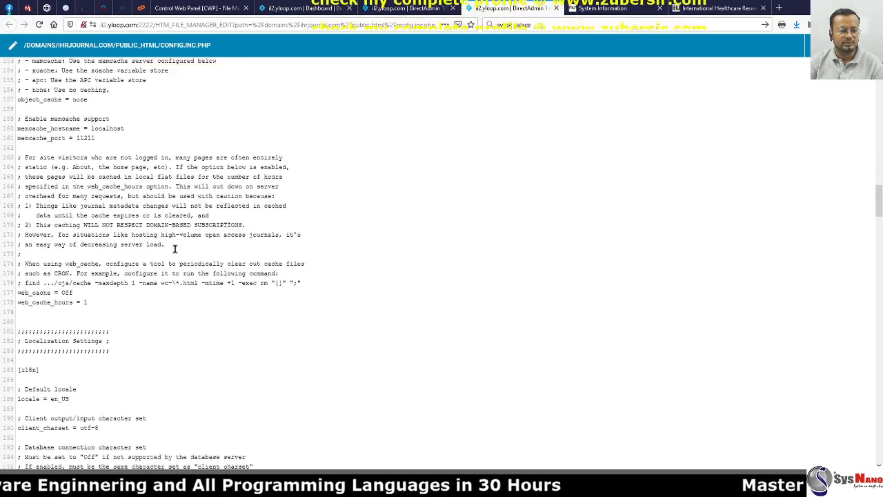
{"action": "scroll", "coordinate": [175, 249], "scroll_direction": "down", "scroll_amount": 7}
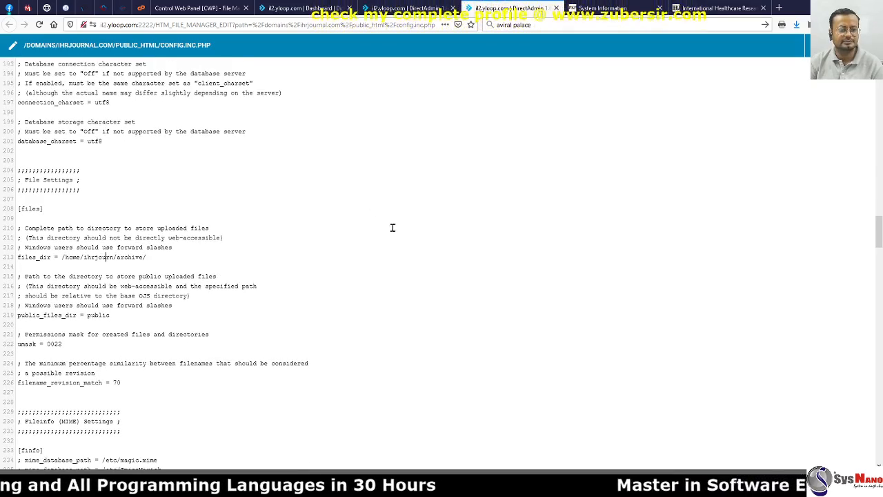
{"action": "left_click", "coordinate": [396, 8]}
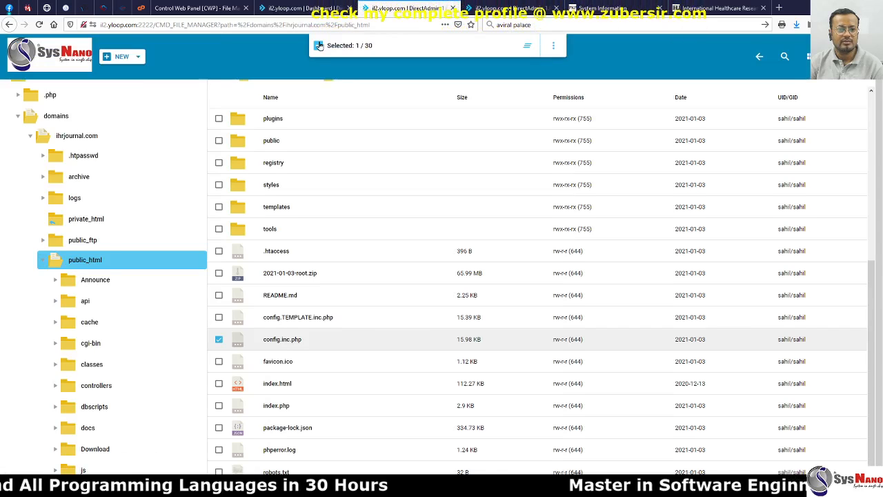
{"action": "scroll", "coordinate": [74, 142], "scroll_direction": "up", "scroll_amount": 1}
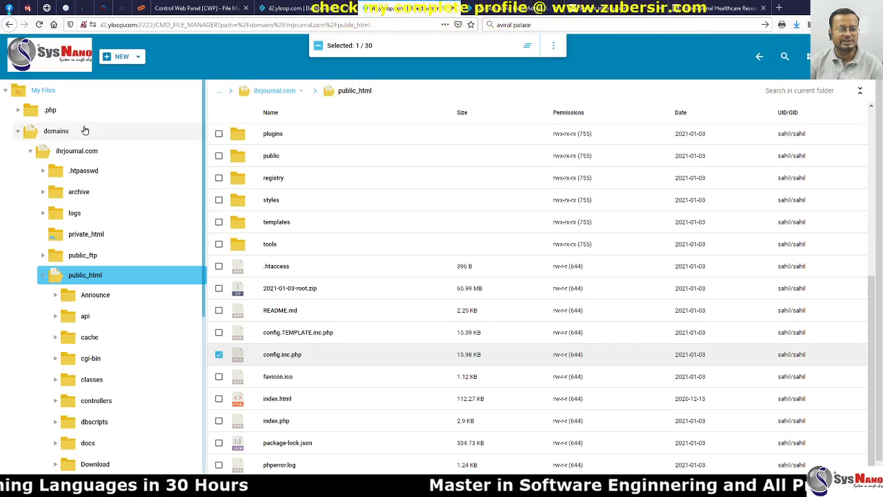
{"action": "left_click", "coordinate": [509, 8]}
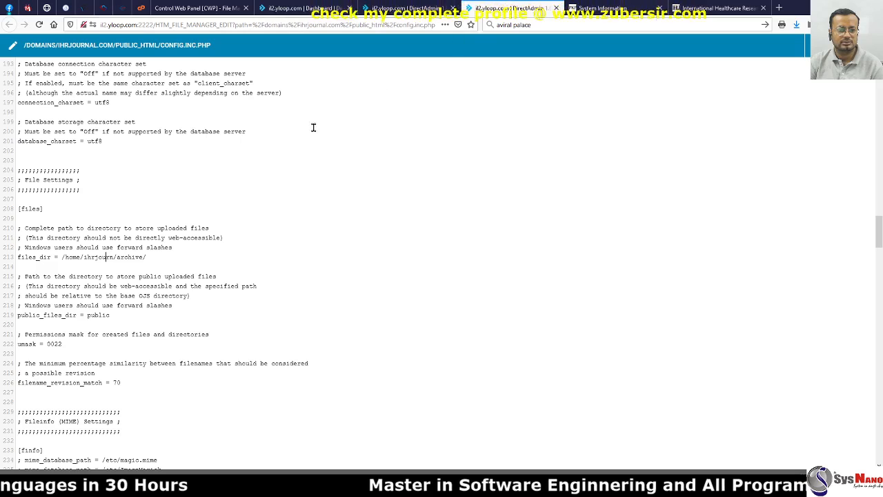
{"action": "double_click", "coordinate": [127, 256]}
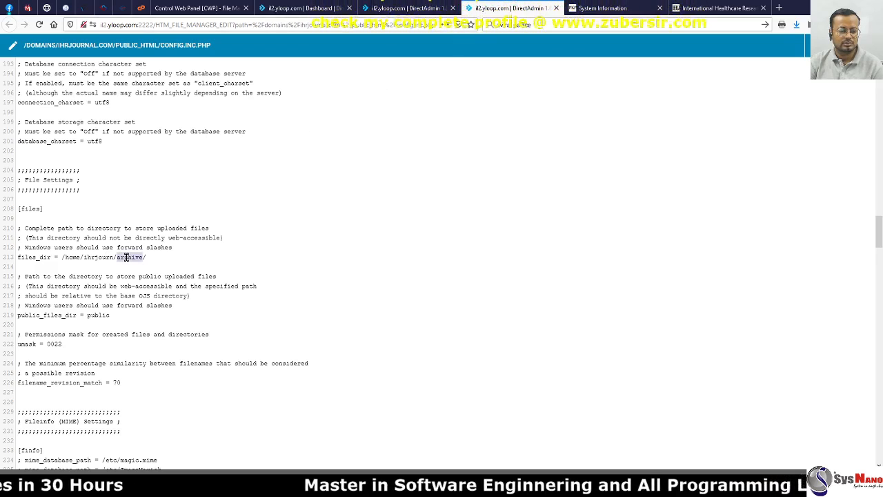
{"action": "left_click", "coordinate": [117, 256]}
{"action": "type", "text": "domains/"}
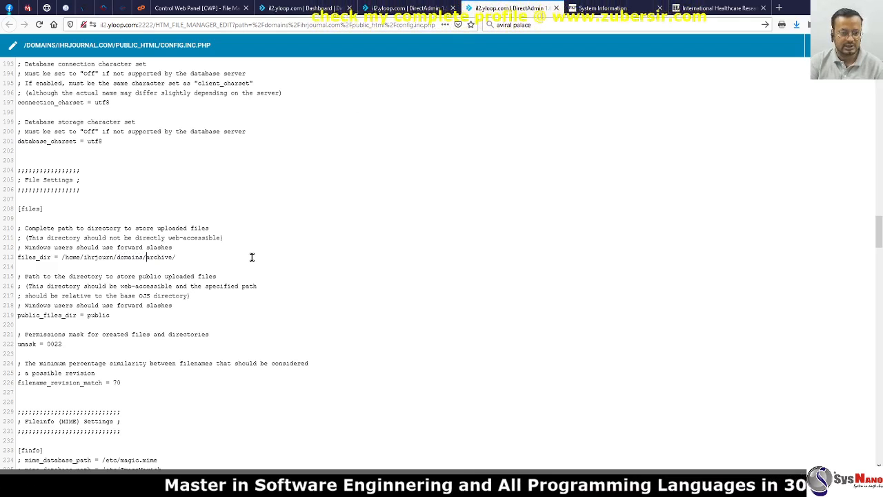
{"action": "left_click", "coordinate": [390, 7]}
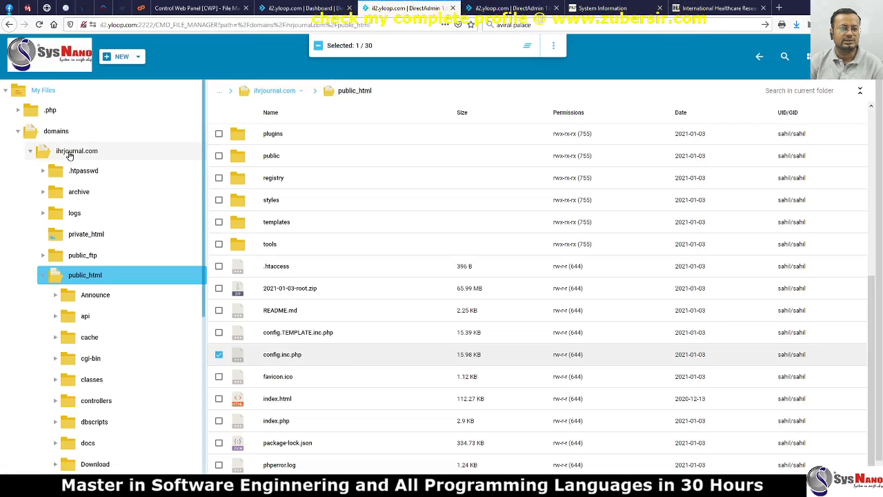
{"action": "key", "text": "ctrl+Tab"}
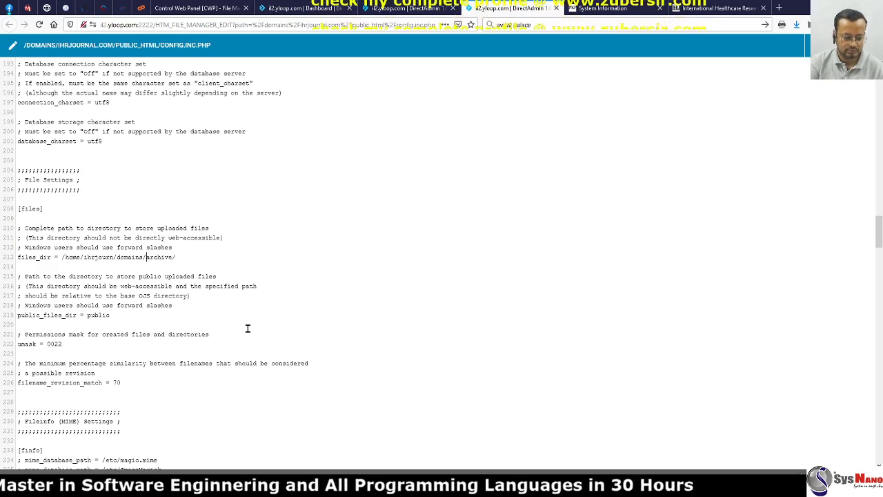
{"action": "type", "text": "ihrjourn"}
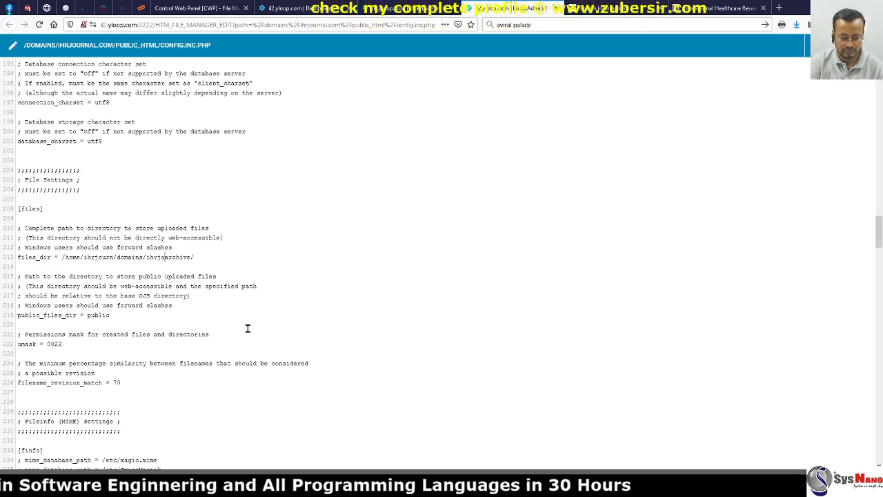
{"action": "type", "text": "al.com/a"}
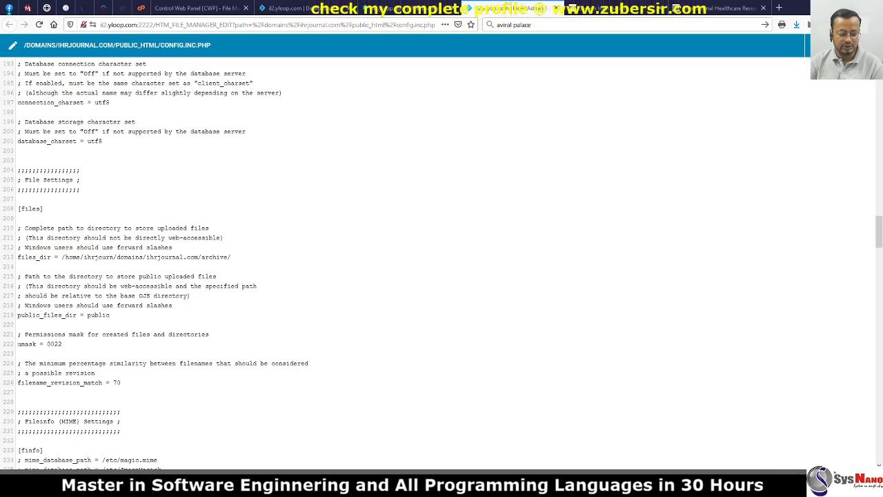
- Compare the home and domain parts of the files_dir path with the archive folder's location under ihrjournal.com in the file manager
{"action": "double_click", "coordinate": [90, 257]}
{"action": "left_click_drag", "start_coordinate": [112, 257], "coordinate": [60, 257]}
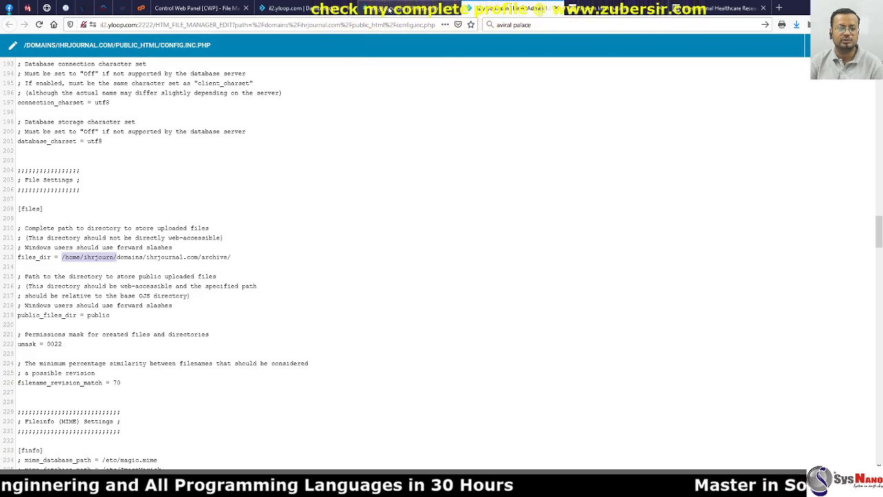
{"action": "left_click", "coordinate": [116, 256]}
{"action": "double_click", "coordinate": [131, 257]}
{"action": "left_click_drag", "start_coordinate": [156, 256], "coordinate": [233, 255]}
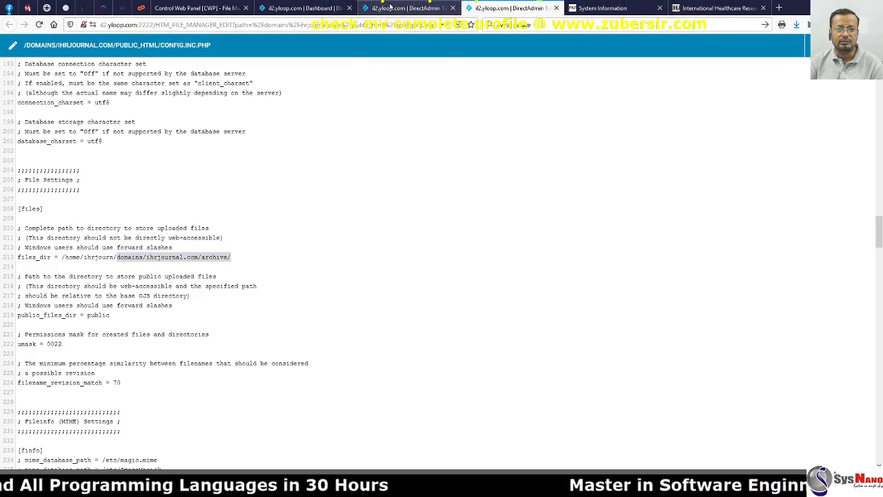
{"action": "left_click", "coordinate": [391, 7]}
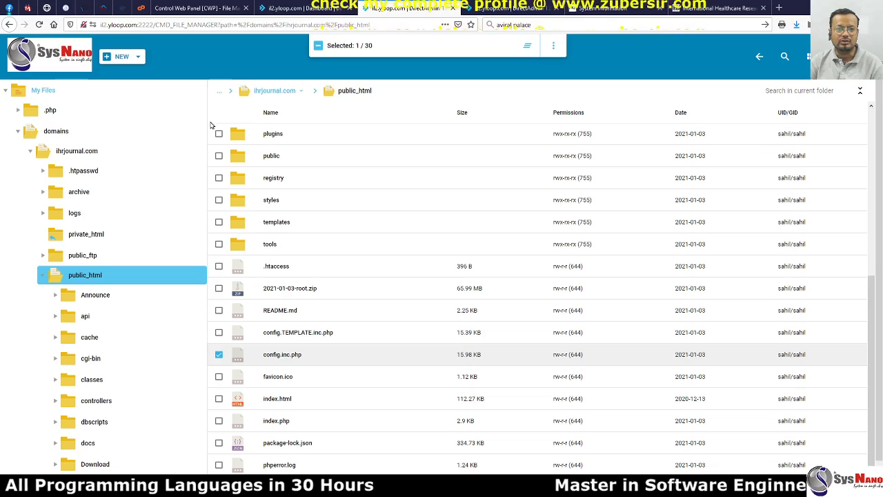
{"action": "left_click", "coordinate": [72, 150]}
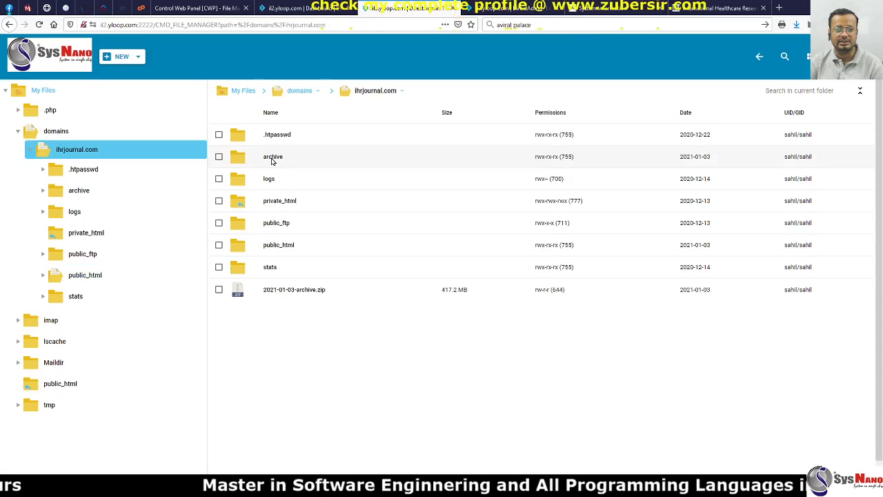
{"action": "key", "text": "ctrl+Tab"}
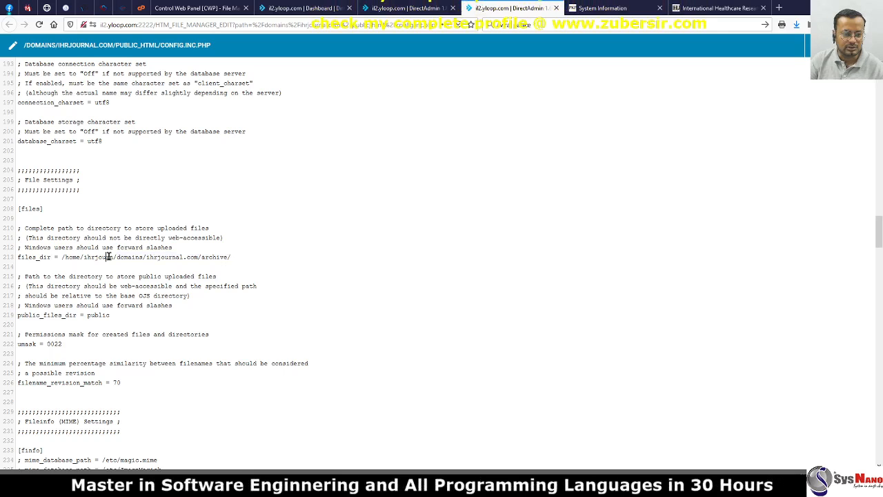
{"action": "left_click_drag", "start_coordinate": [117, 256], "coordinate": [62, 257]}
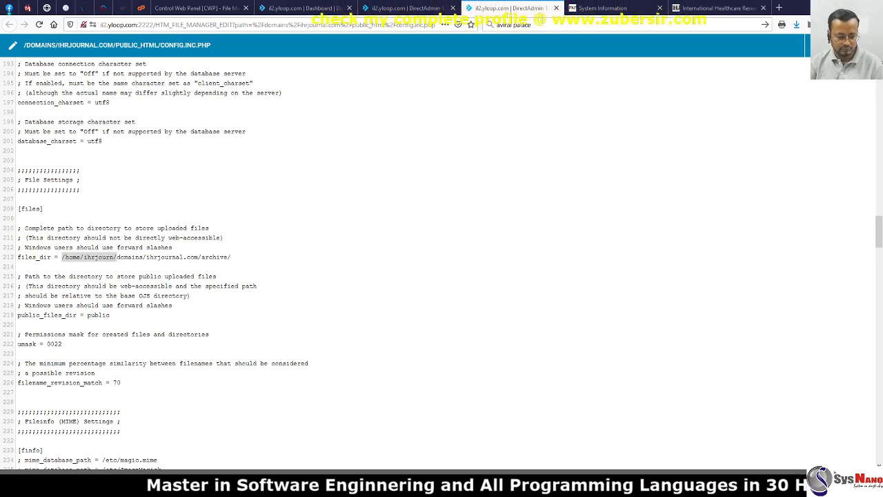
- Check the account's username on the DirectAdmin dashboard, change files_dir to /home/sahil/domains/ihrjournal.com/archive/, save config.inc.php and close it
{"action": "left_click", "coordinate": [136, 258]}
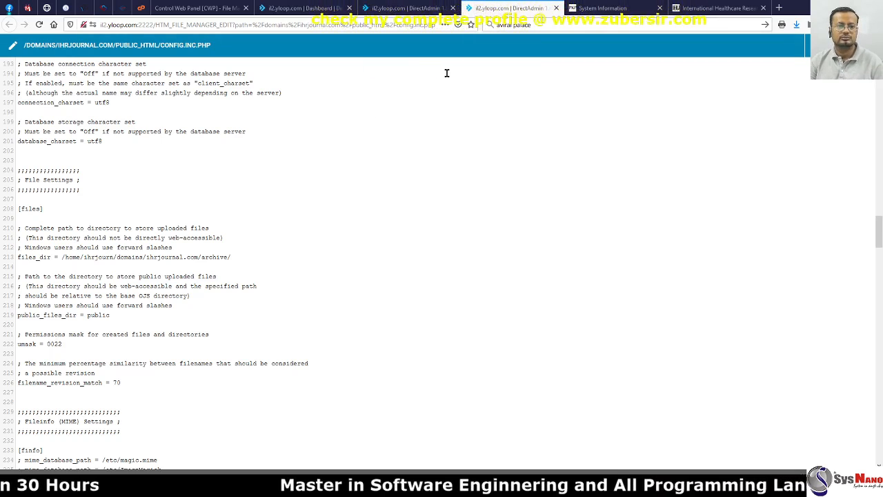
{"action": "left_click", "coordinate": [288, 7]}
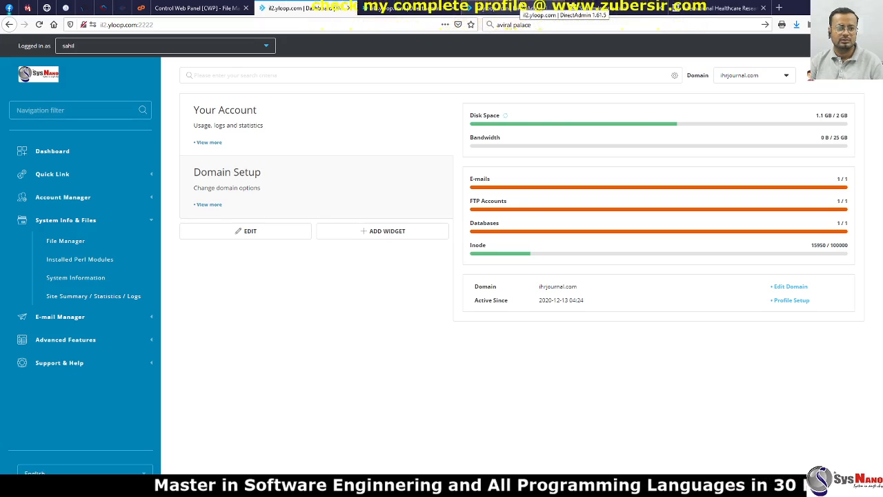
{"action": "left_click", "coordinate": [521, 6]}
{"action": "double_click", "coordinate": [95, 257]}
{"action": "type", "text": "sahil"}
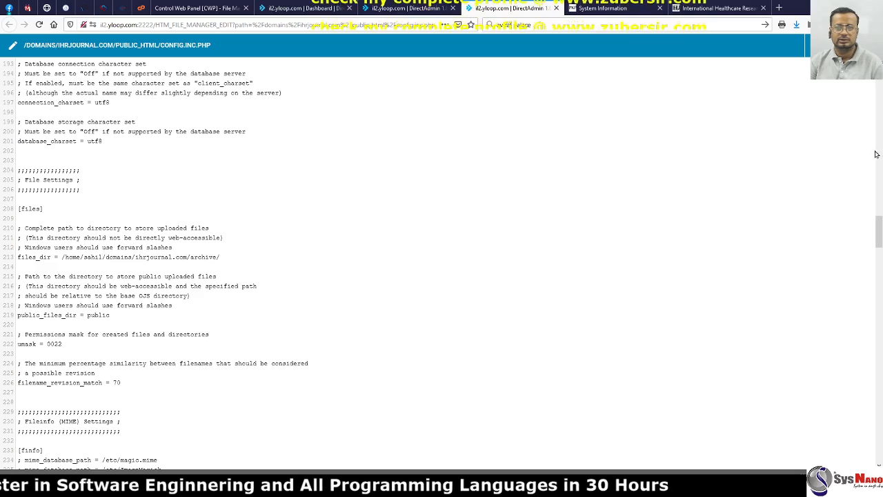
{"action": "key", "text": "ctrl+s"}
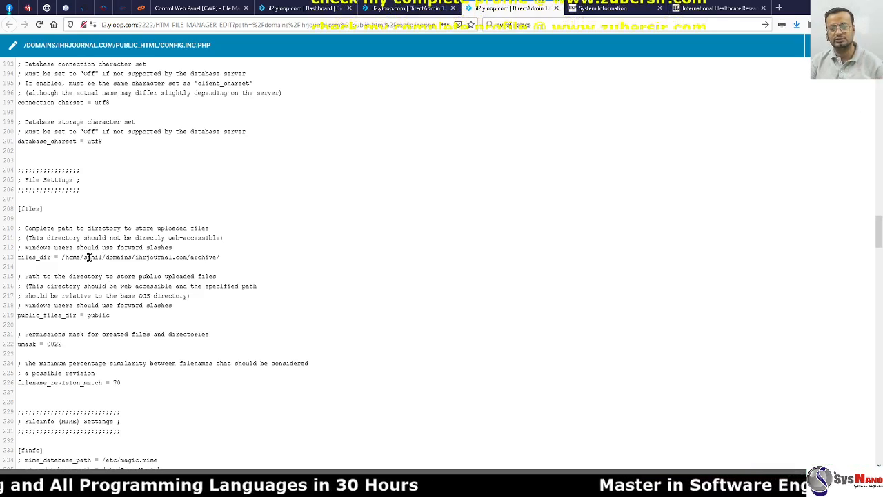
{"action": "double_click", "coordinate": [89, 256]}
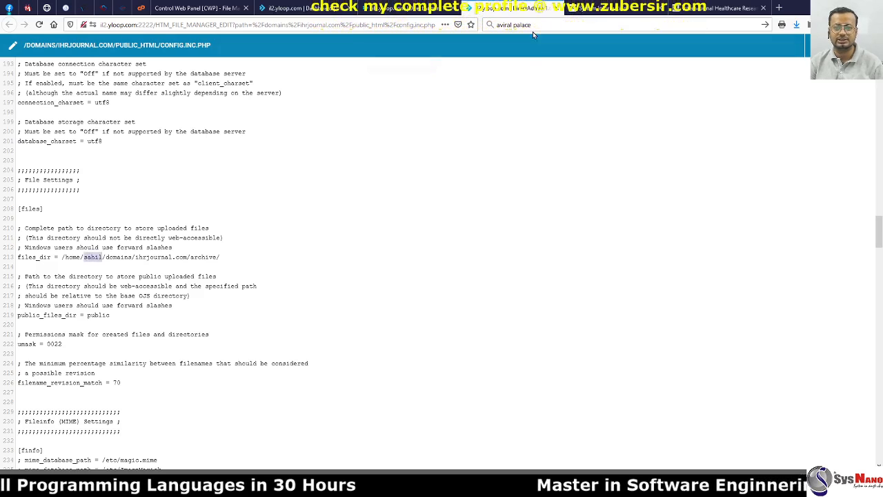
{"action": "left_click", "coordinate": [556, 8]}
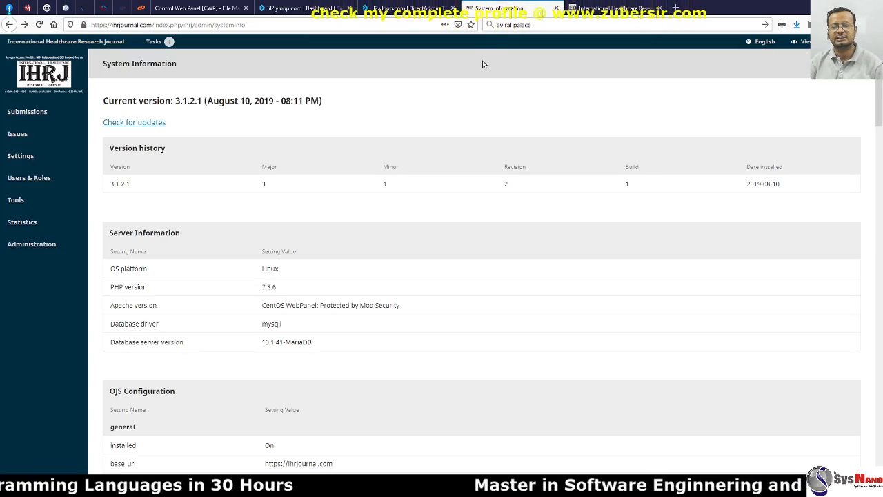
- Close the journal's homepage in the browser and return to the OJS System Information page
{"action": "left_click", "coordinate": [599, 7]}
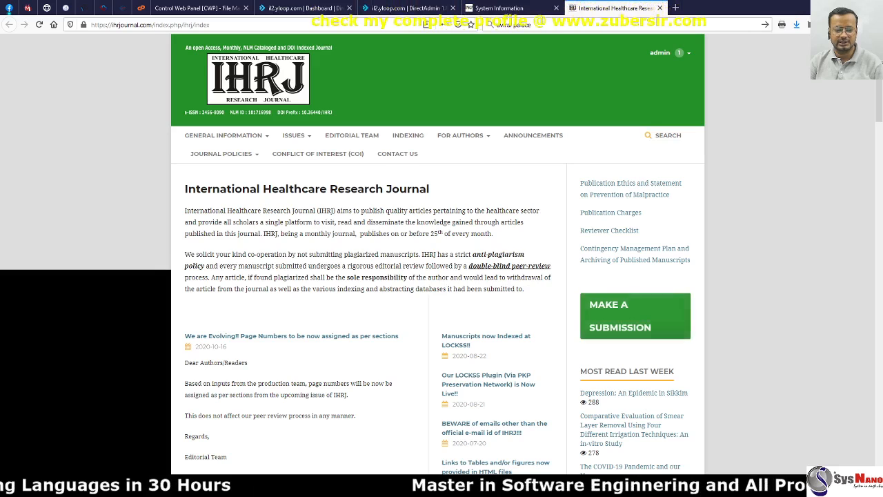
{"action": "key", "text": "alt+Tab"}
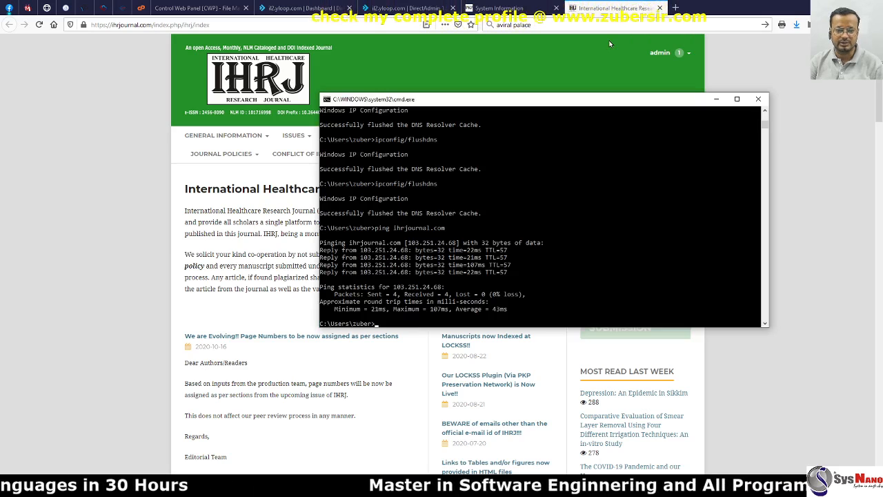
{"action": "left_click", "coordinate": [499, 7]}
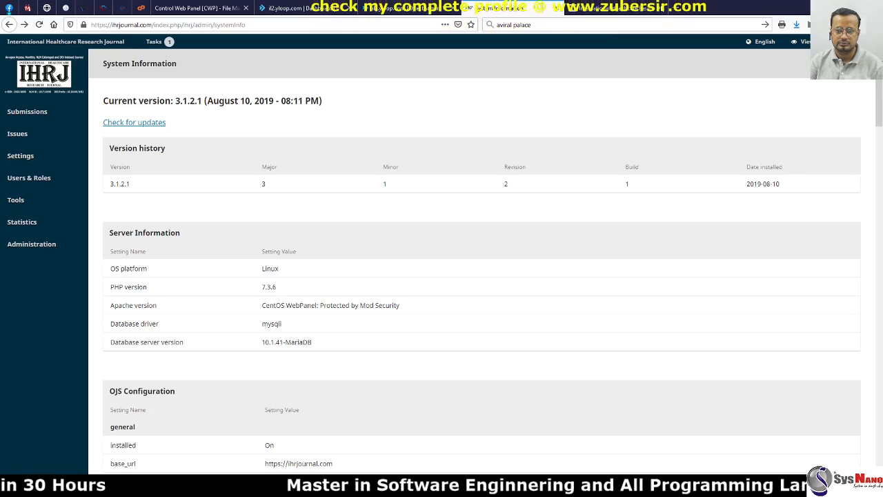
- In the Command Prompt, flush the DNS cache twice with ipconfig/flushdns and ping ihrjournal.com to check which server it resolves to
{"action": "key", "text": "alt+Tab"}
{"action": "key", "text": "Up"}
{"action": "key", "text": "Up"}
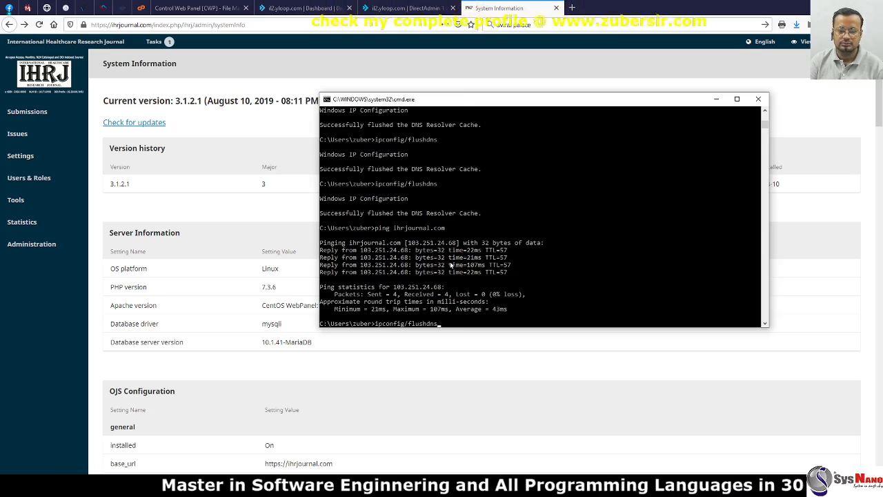
{"action": "key", "text": "Return"}
{"action": "key", "text": "Up"}
{"action": "key", "text": "Return"}
{"action": "key", "text": "Up"}
{"action": "key", "text": "Up"}
{"action": "key", "text": "Return"}
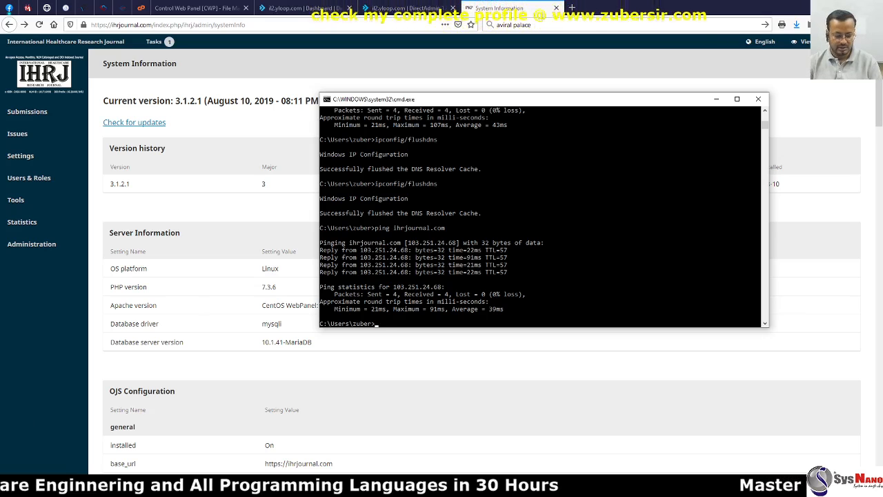
{"action": "key", "text": "alt+Tab"}
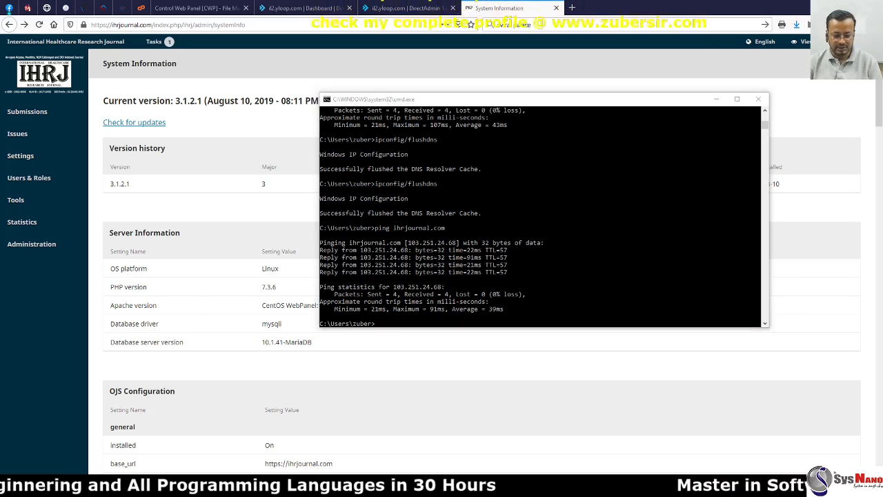